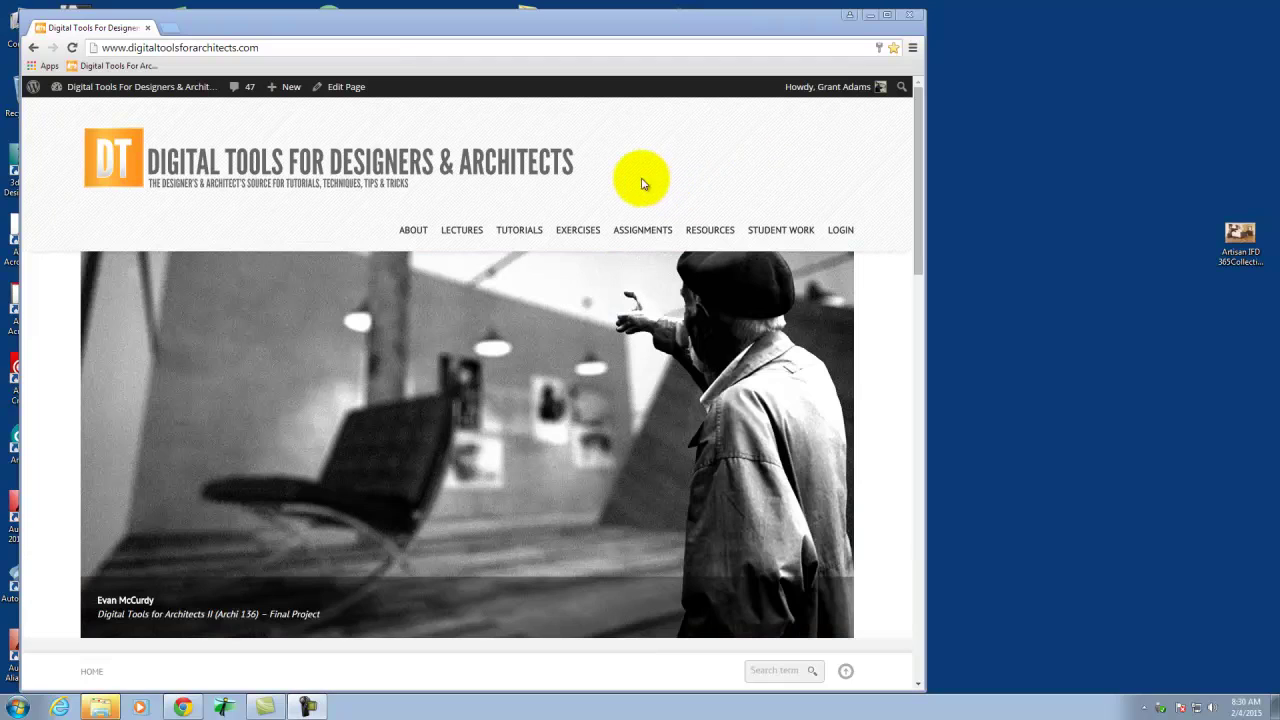
# Open the Exercise 107 page from the Spring 2015 exercises of Digital Tools For Architects (A135)
pyautogui.moveTo(577, 235)
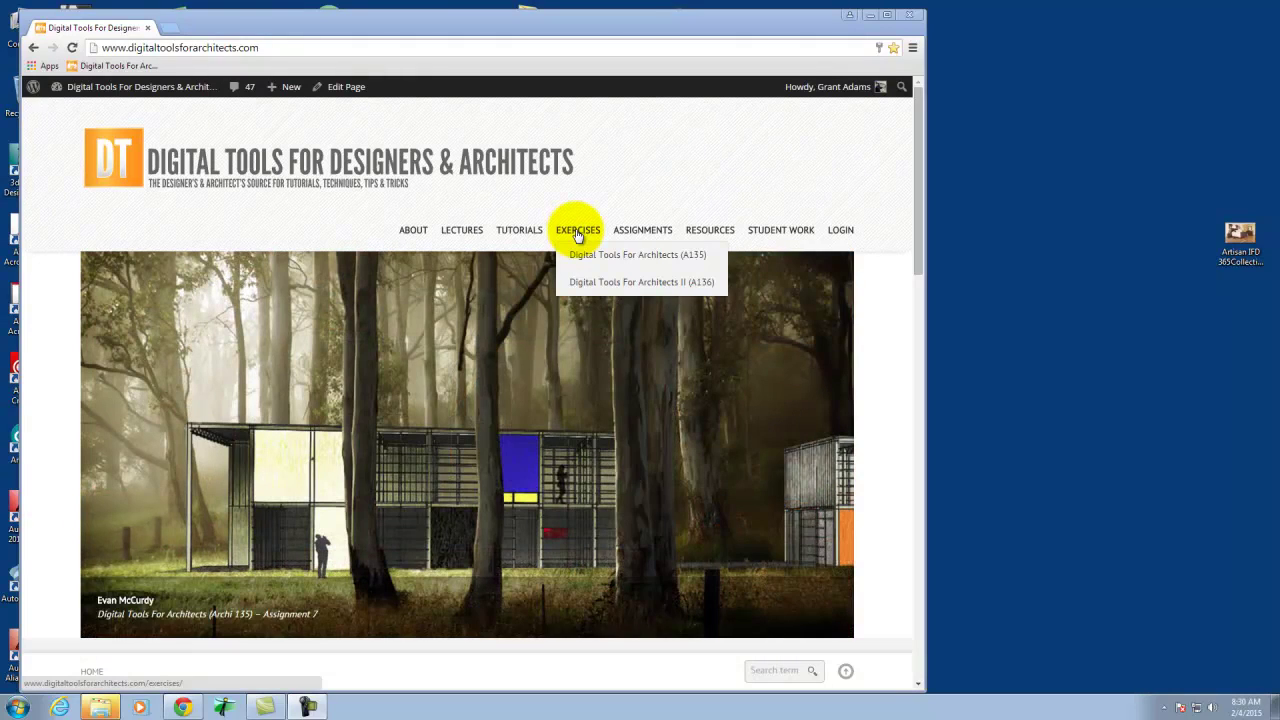
pyautogui.moveTo(607, 262)
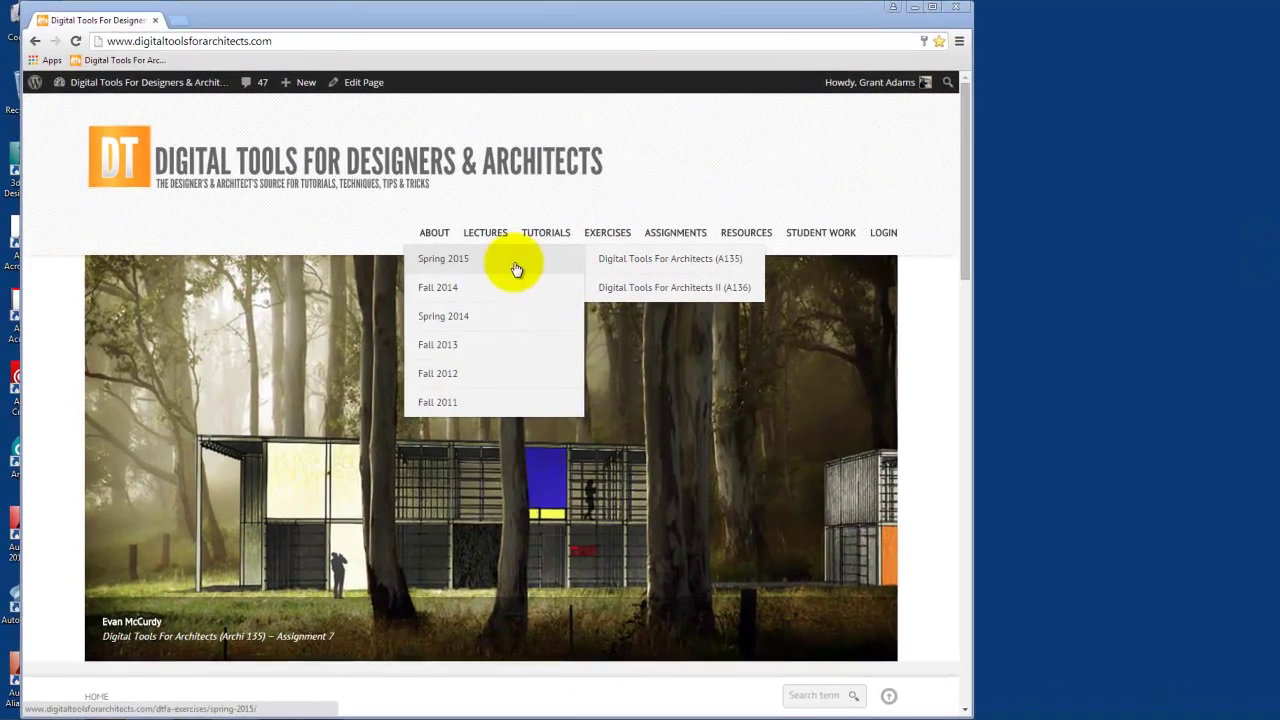
pyautogui.click(490, 264)
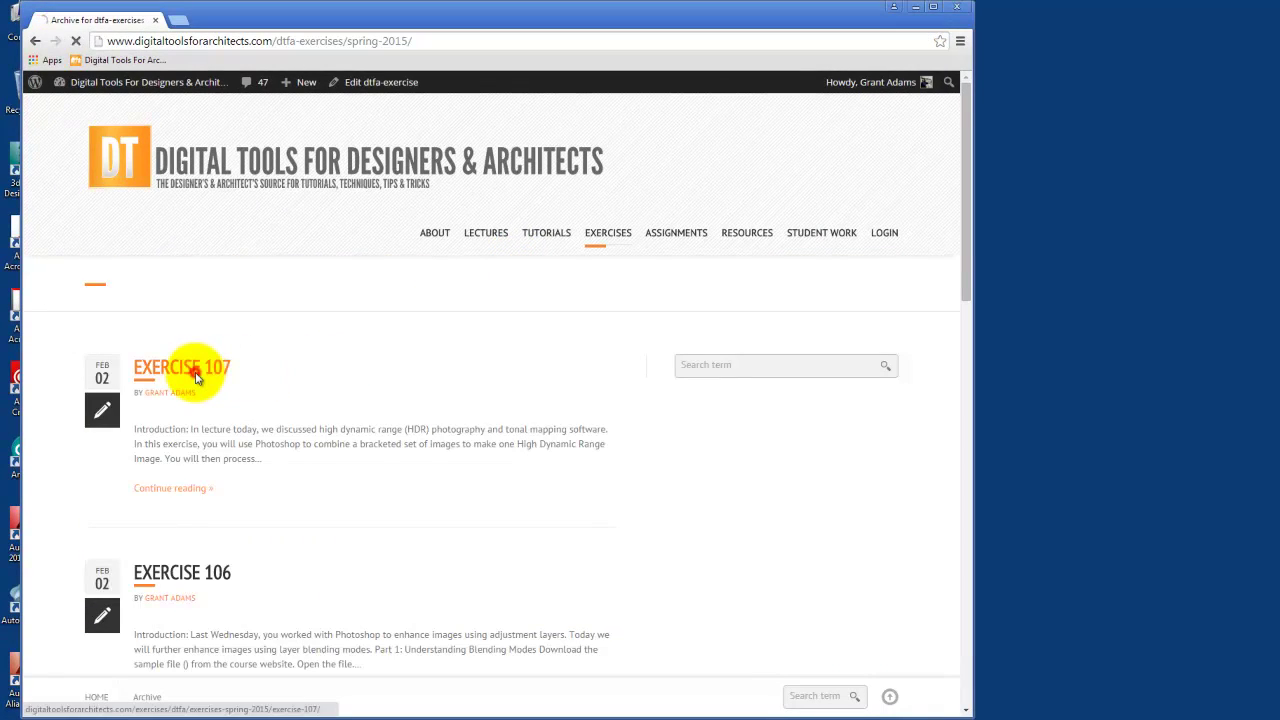
pyautogui.click(196, 374)
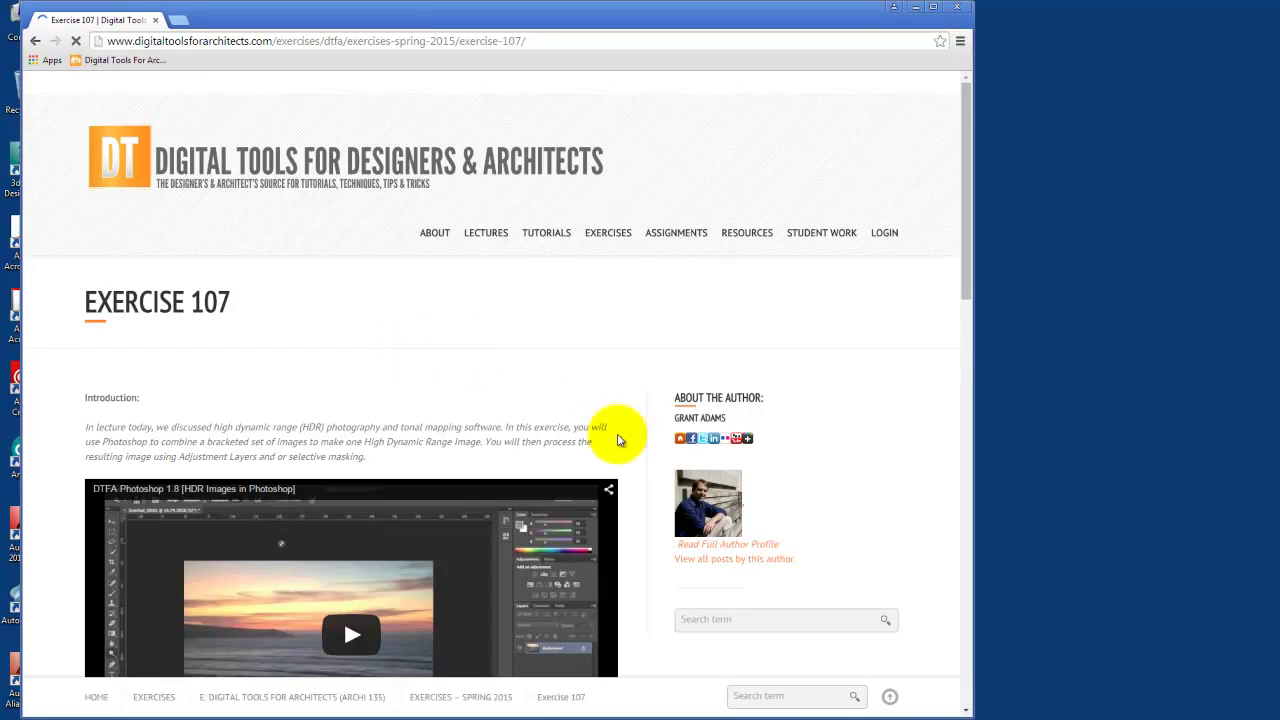
# Download the .zip of HDR Samples Group 2 from the exercise page and show the downloaded file in its folder
pyautogui.scroll(-2, 718, 437)
pyautogui.scroll(-4, 520, 425)
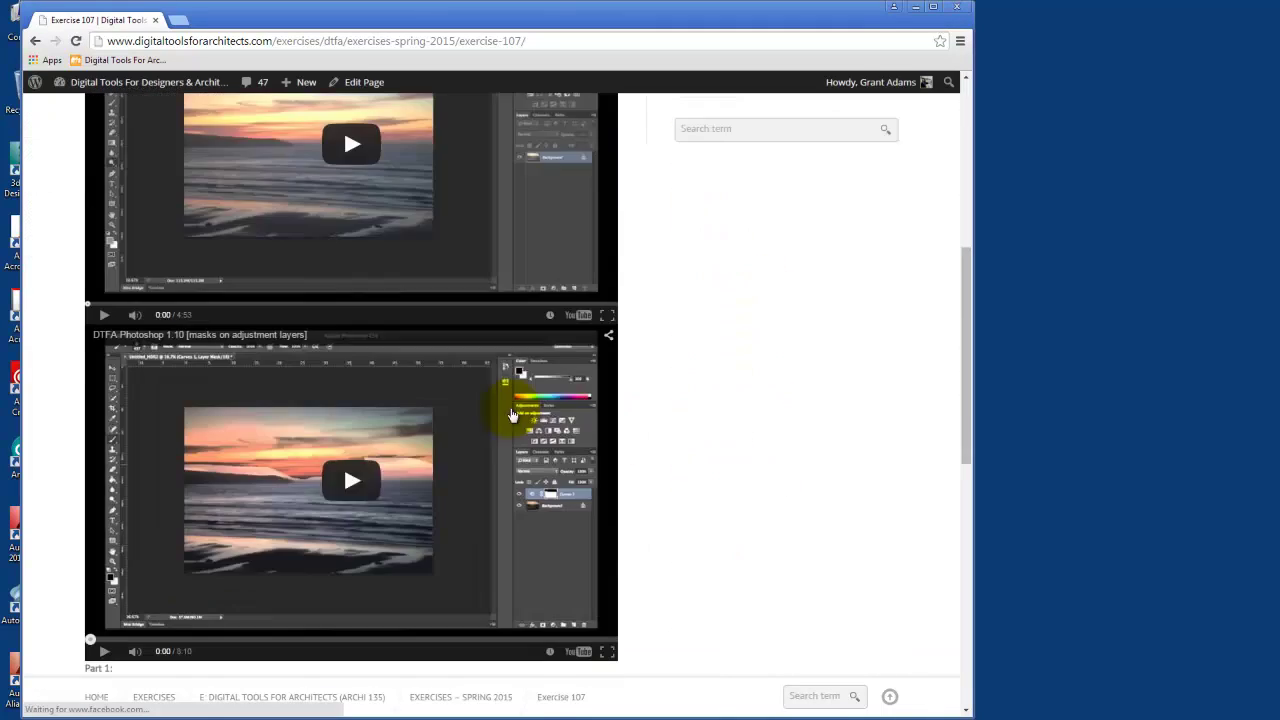
pyautogui.scroll(-6, 585, 416)
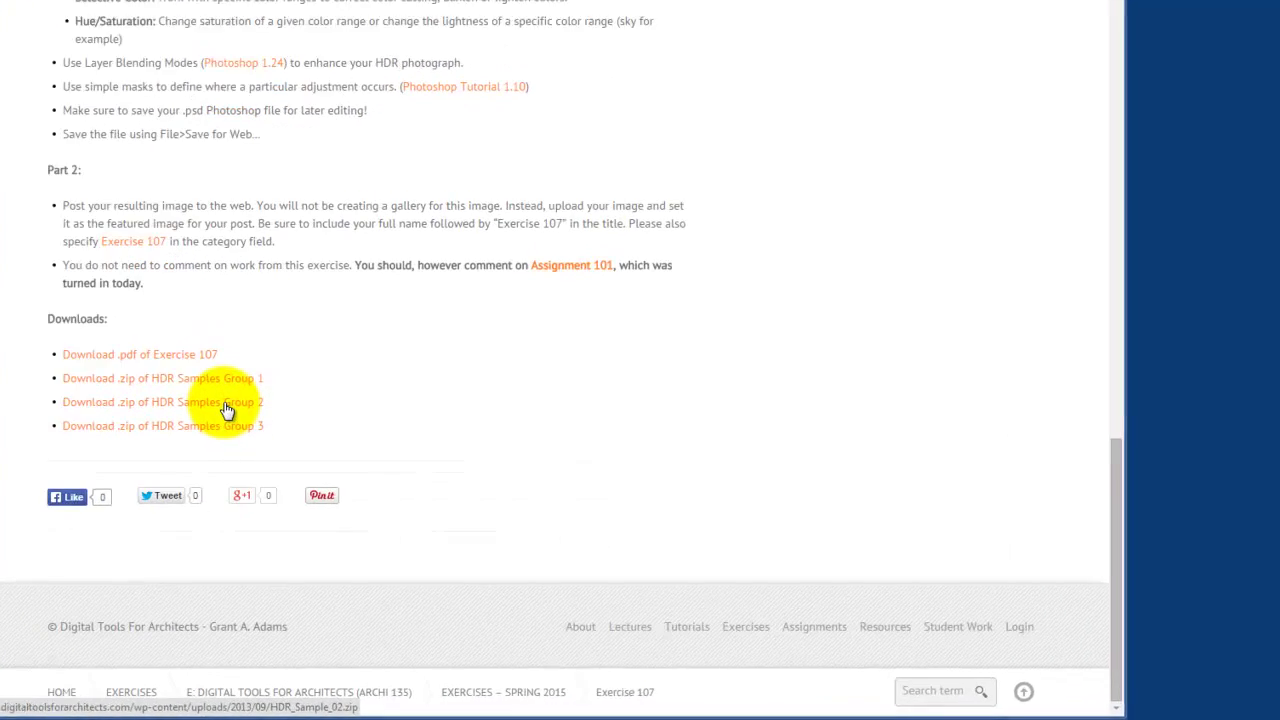
pyautogui.click(221, 350)
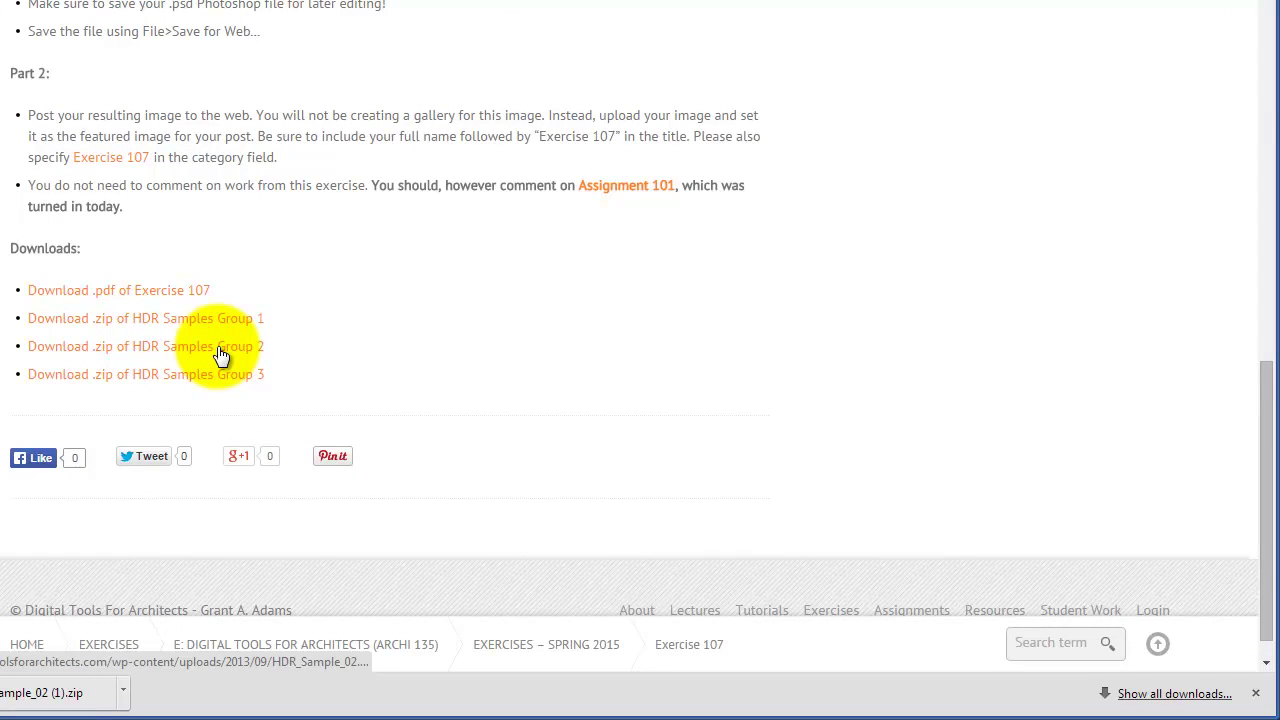
pyautogui.click(123, 697)
pyautogui.click(175, 626)
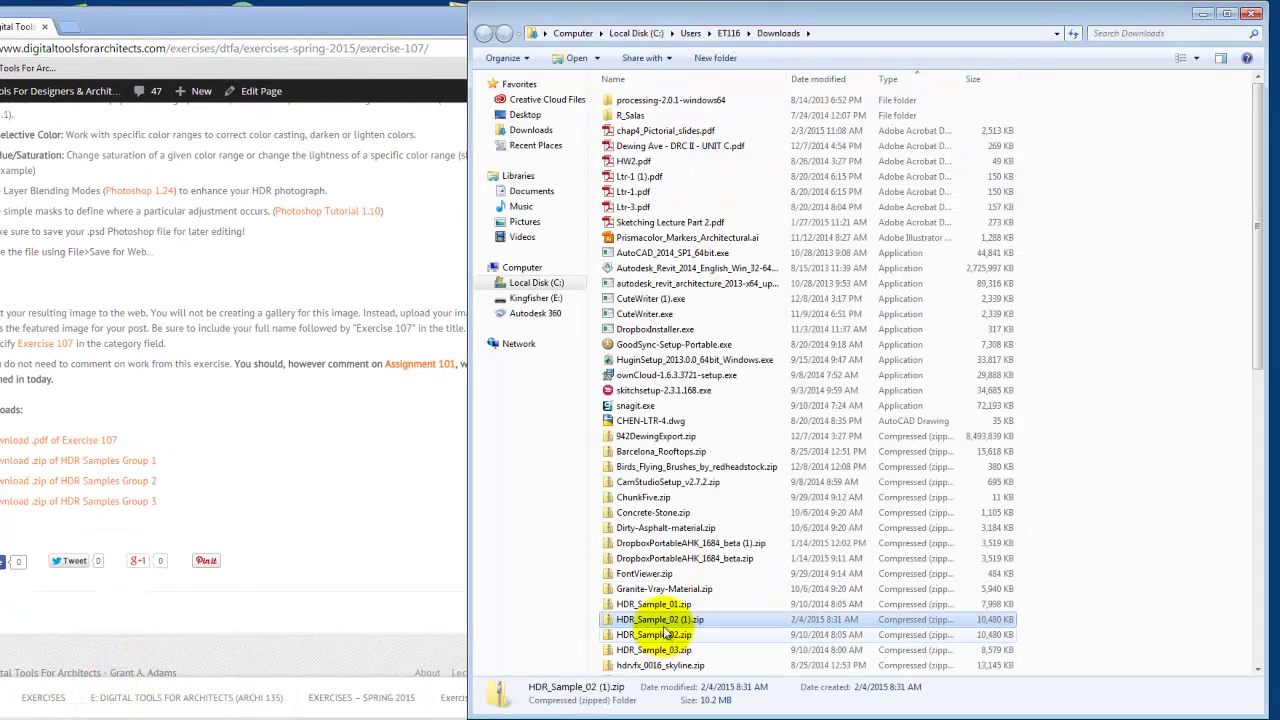
# Start extracting HDR_Sample_02 (1).zip and browse for the destination to Dropbox, DVC, A135, A135 Exercises on the Kingfisher (E:) drive
pyautogui.rightClick(668, 622)
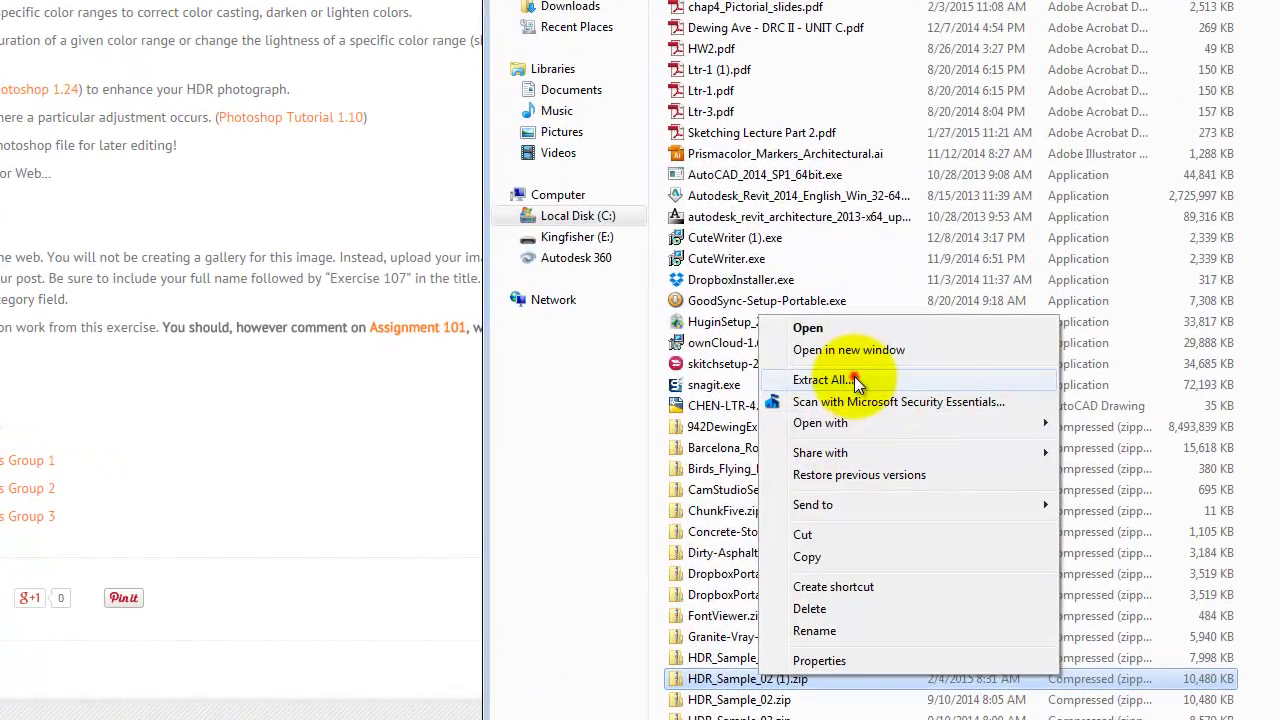
pyautogui.click(737, 400)
pyautogui.click(880, 266)
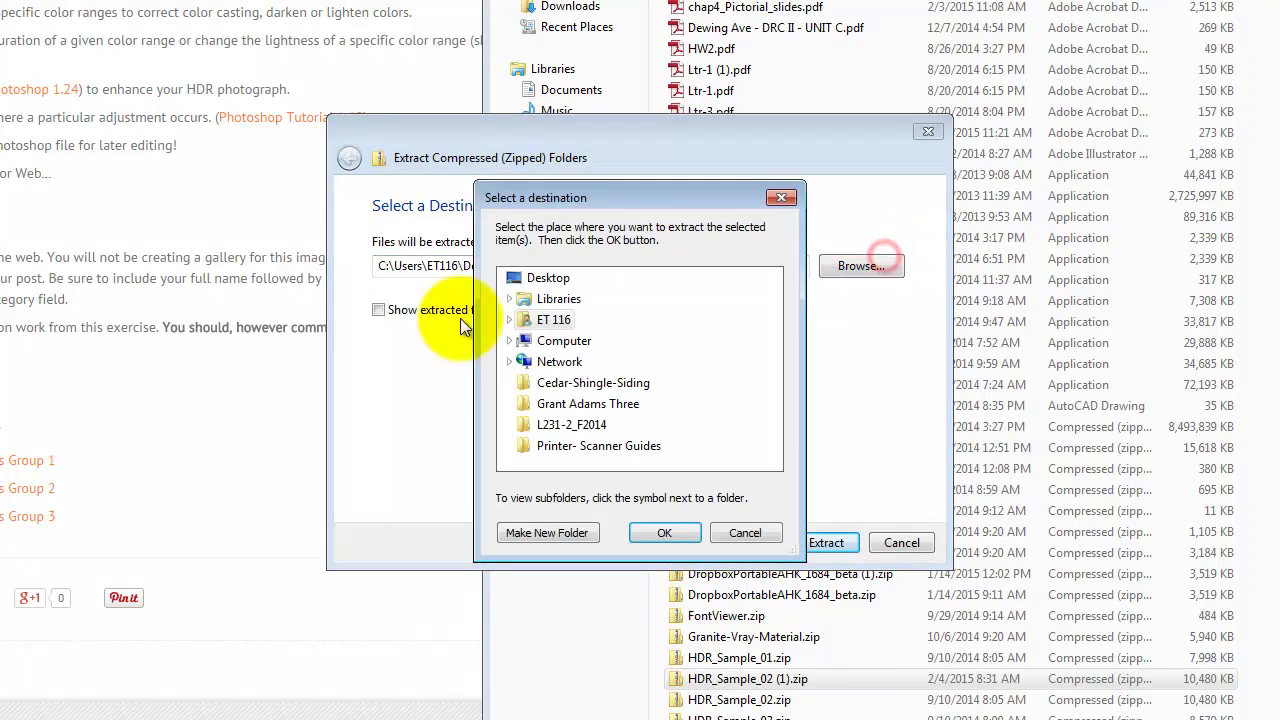
pyautogui.click(509, 341)
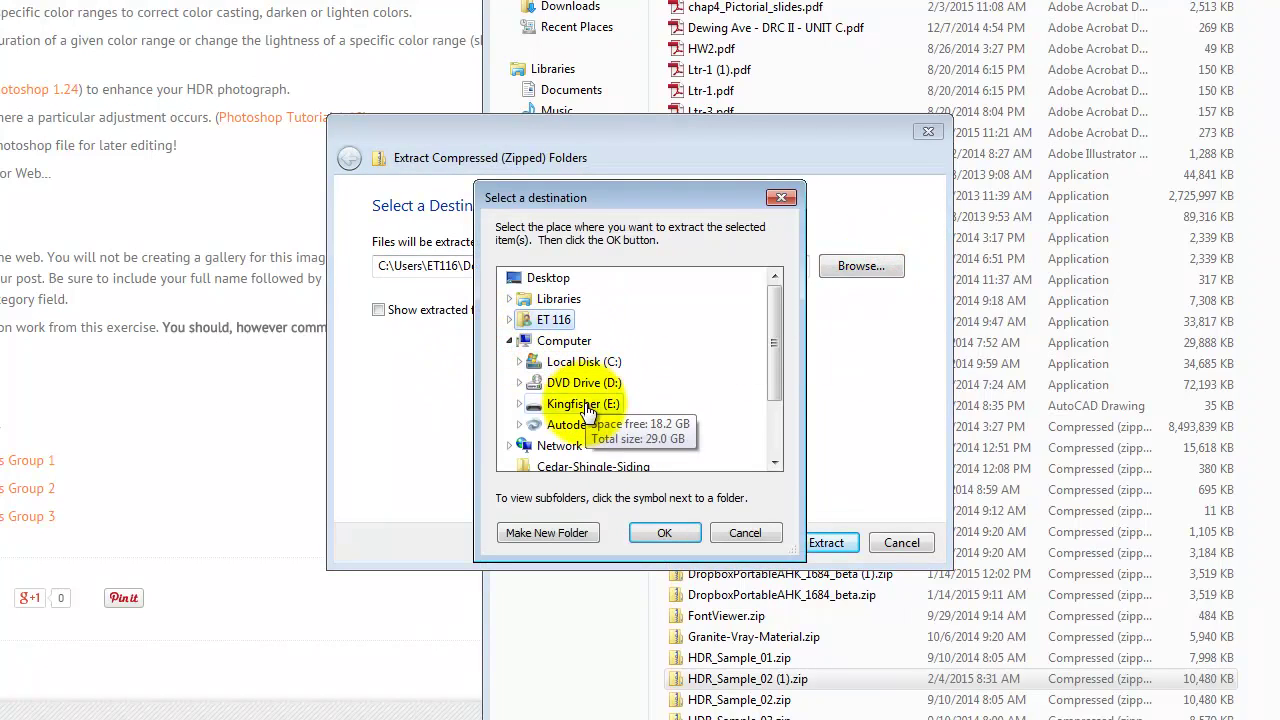
pyautogui.click(583, 403)
pyautogui.moveTo(776, 330); pyautogui.dragTo(772, 356)
pyautogui.click(529, 382)
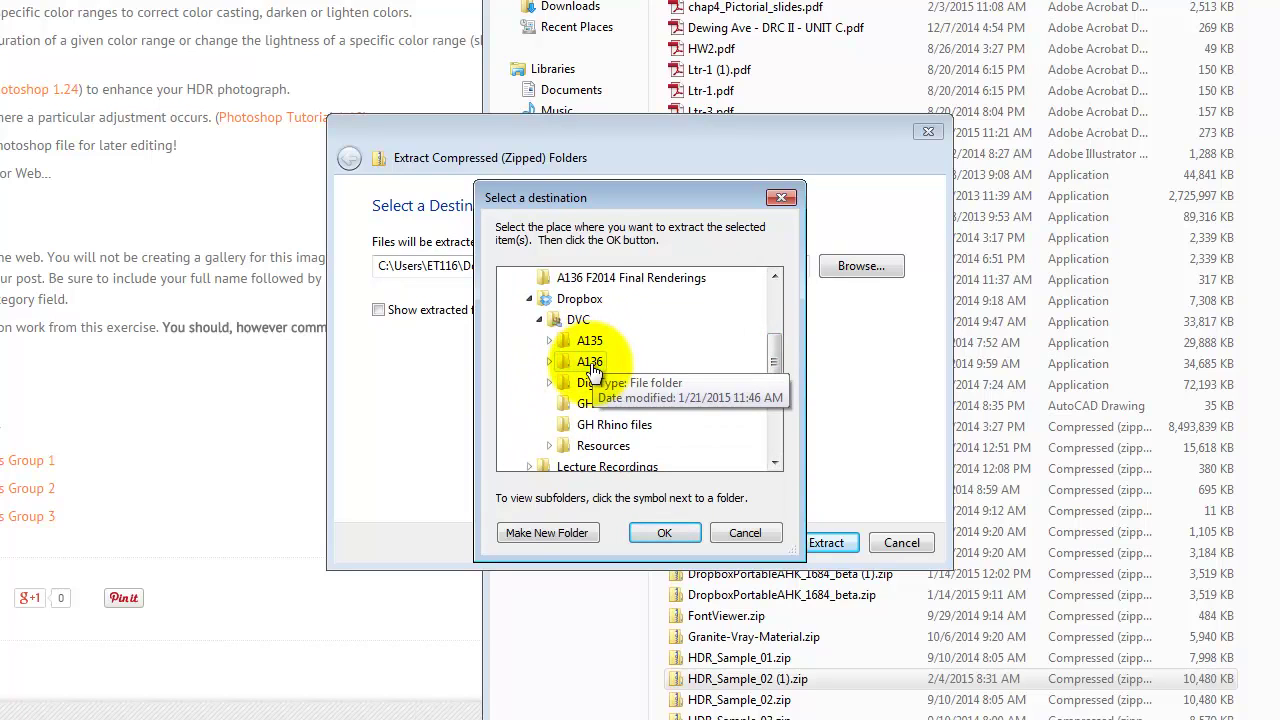
pyautogui.click(548, 362)
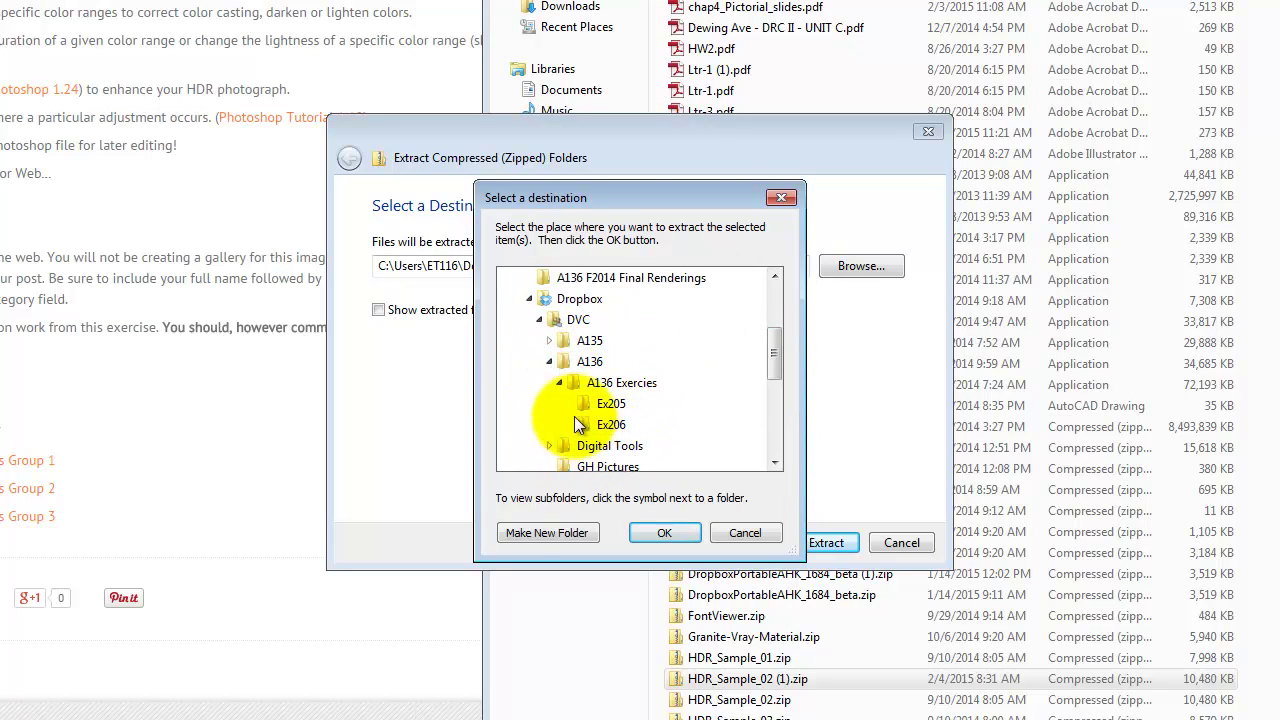
pyautogui.click(588, 343)
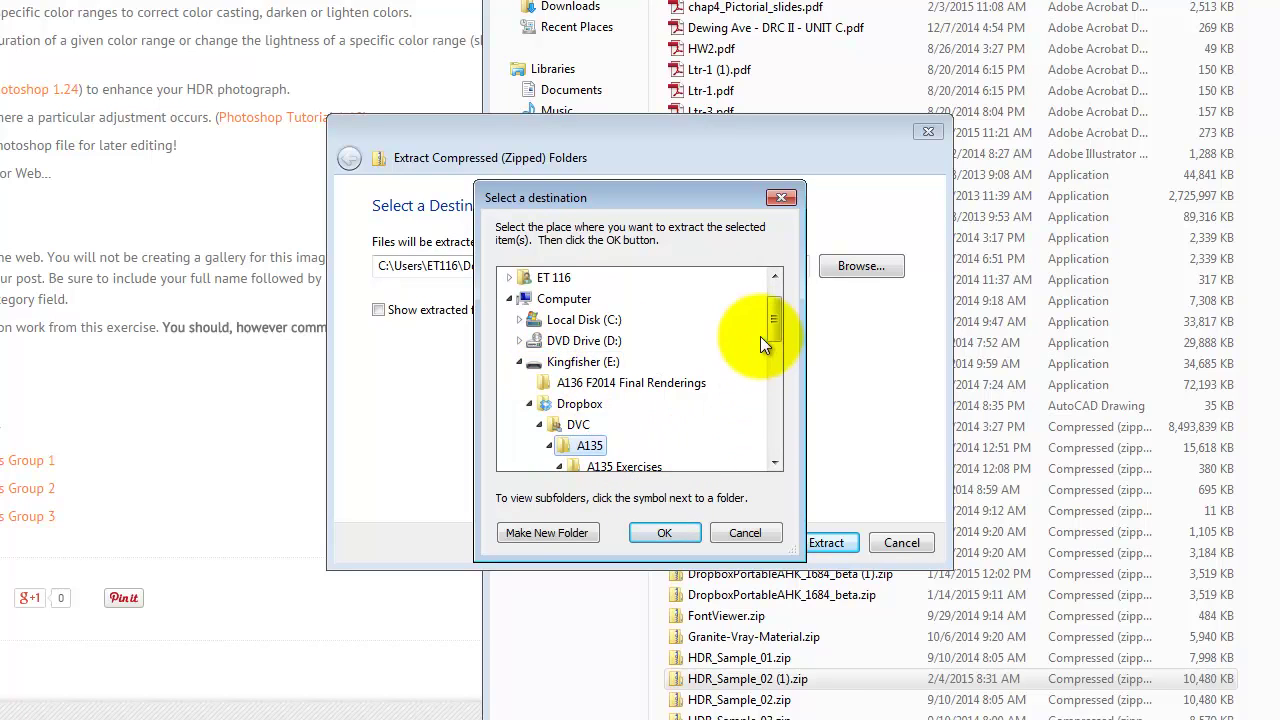
pyautogui.moveTo(775, 320); pyautogui.dragTo(766, 343)
pyautogui.click(576, 362)
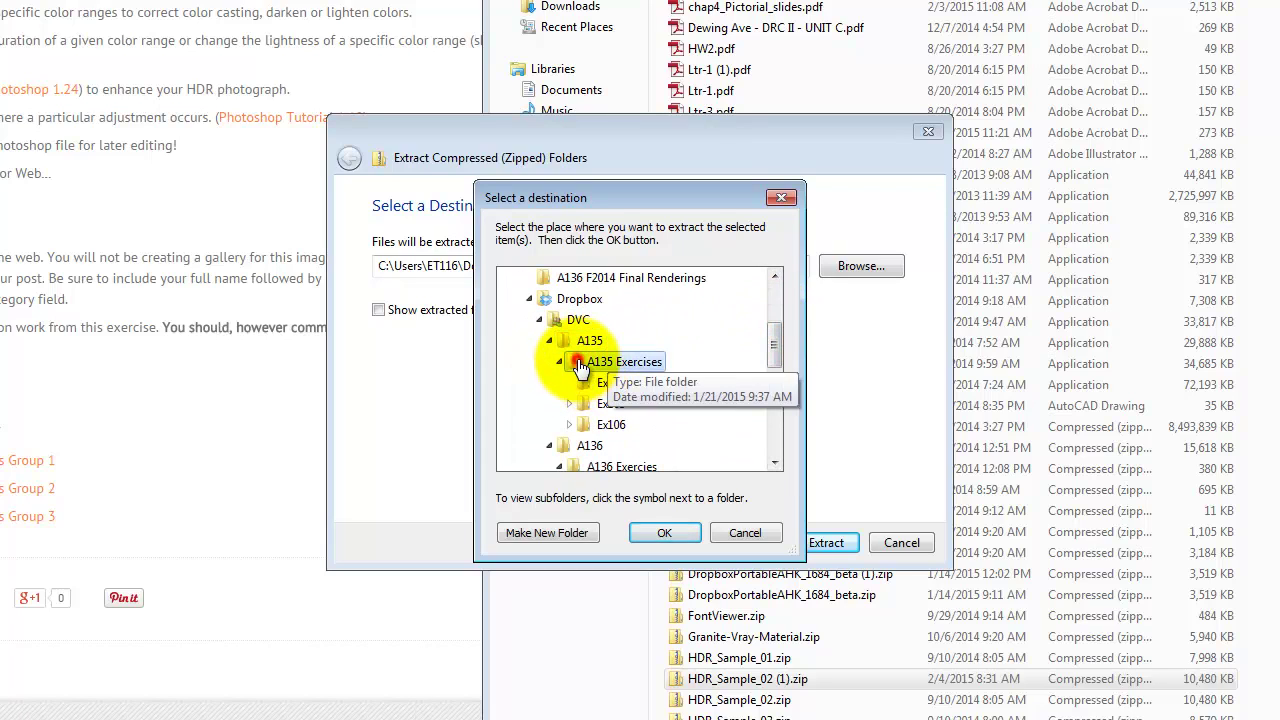
# Create a folder named Ex107 inside A135 Exercises and extract the archive into it, skipping the __MACOSX folder
pyautogui.click(550, 529)
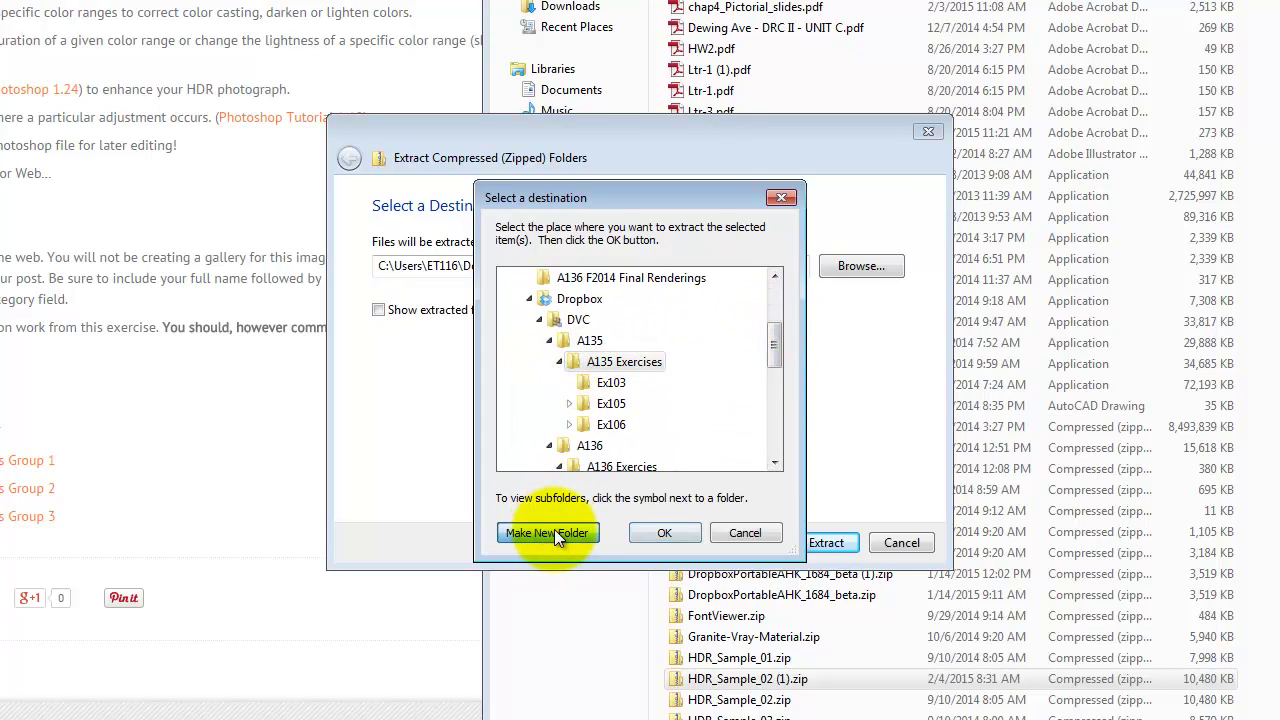
pyautogui.write('Ex107')
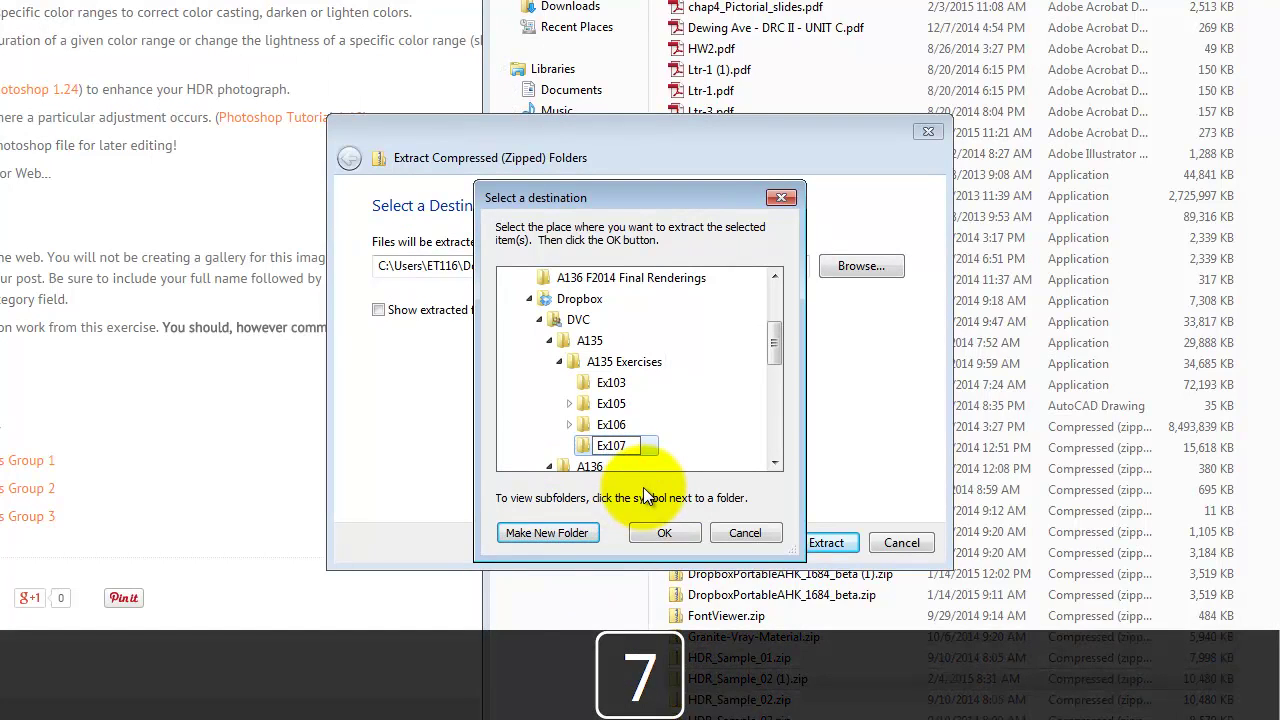
pyautogui.click(582, 445)
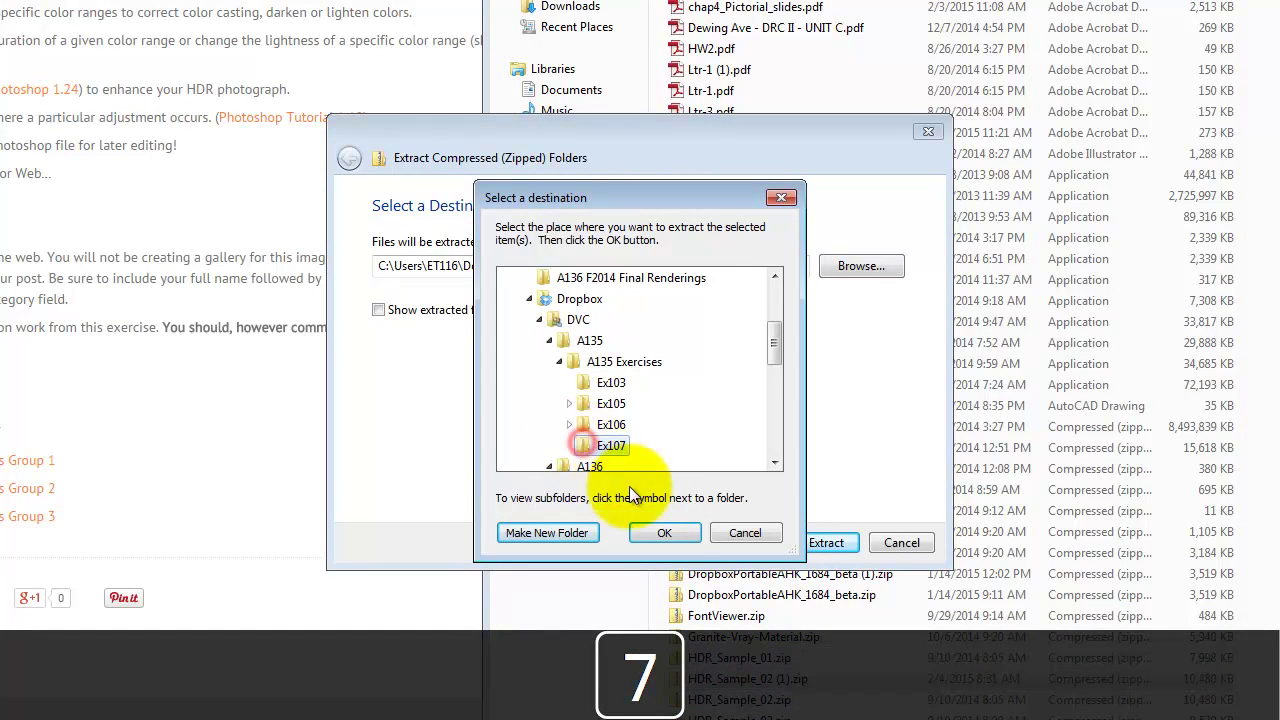
pyautogui.click(666, 530)
pyautogui.click(838, 544)
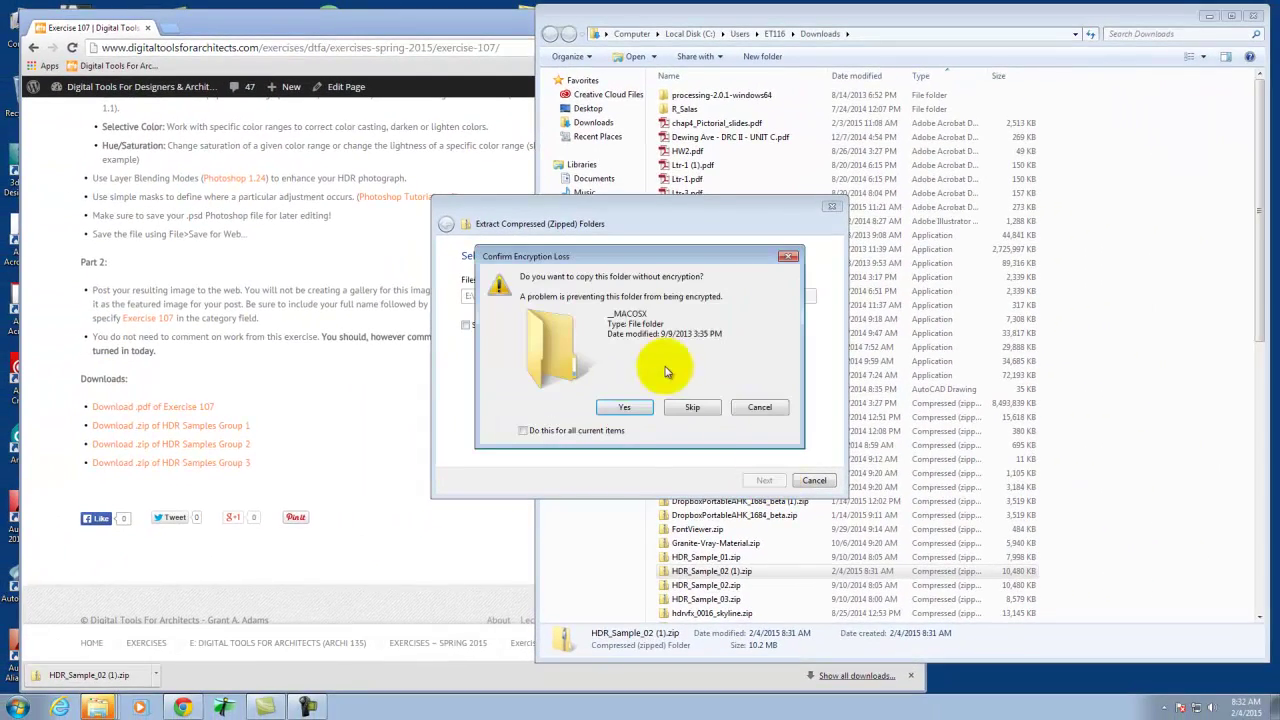
pyautogui.click(692, 407)
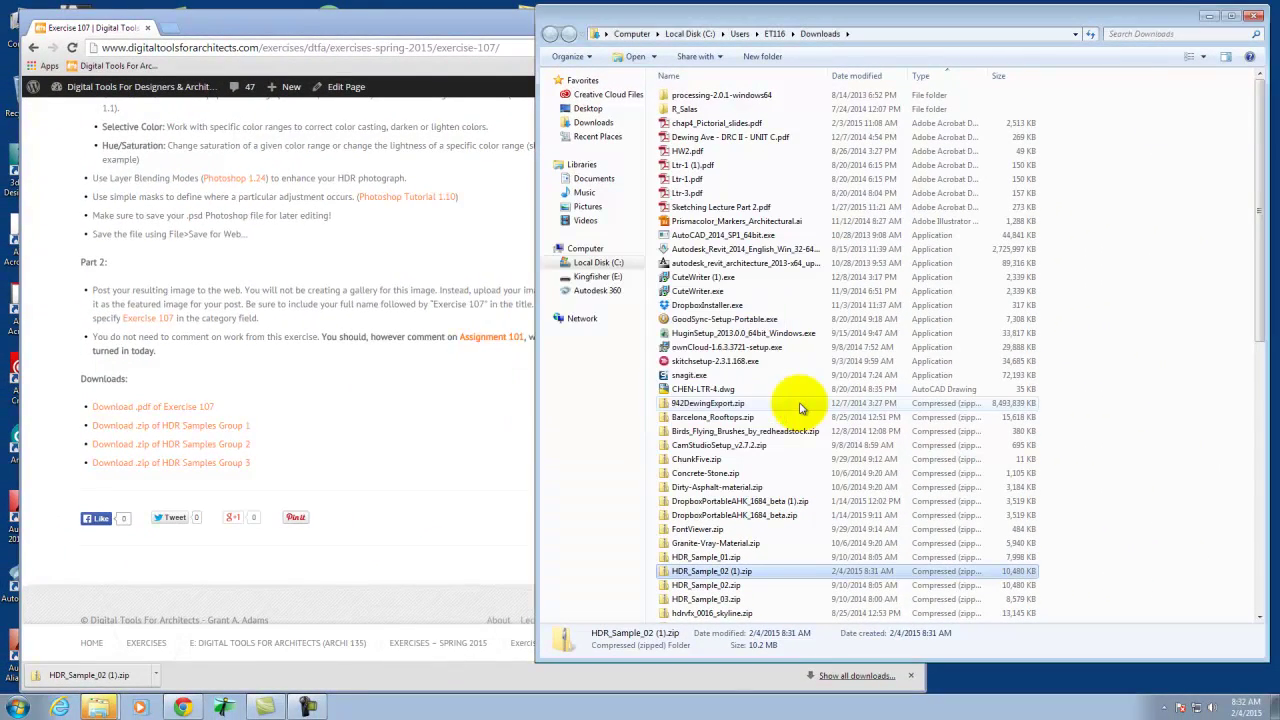
# Minimize the Downloads and browser windows and close the AutoPlay window to clear the desktop
pyautogui.click(1207, 15)
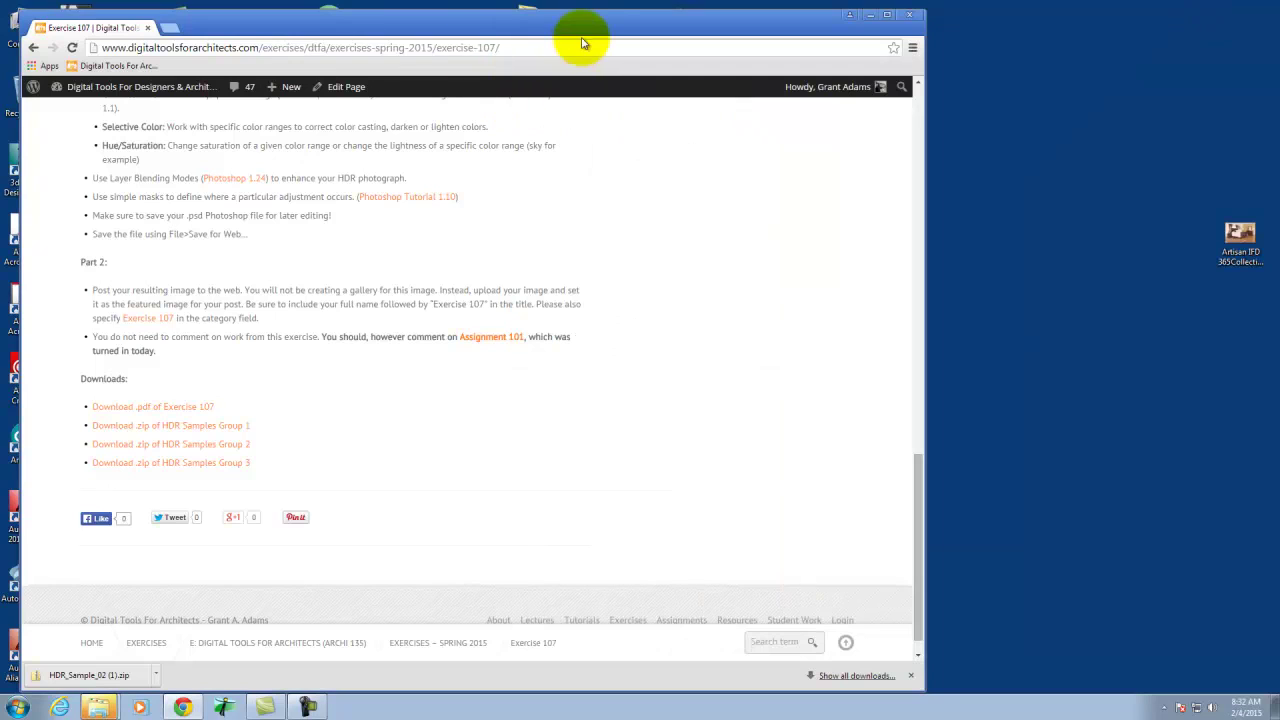
pyautogui.click(874, 15)
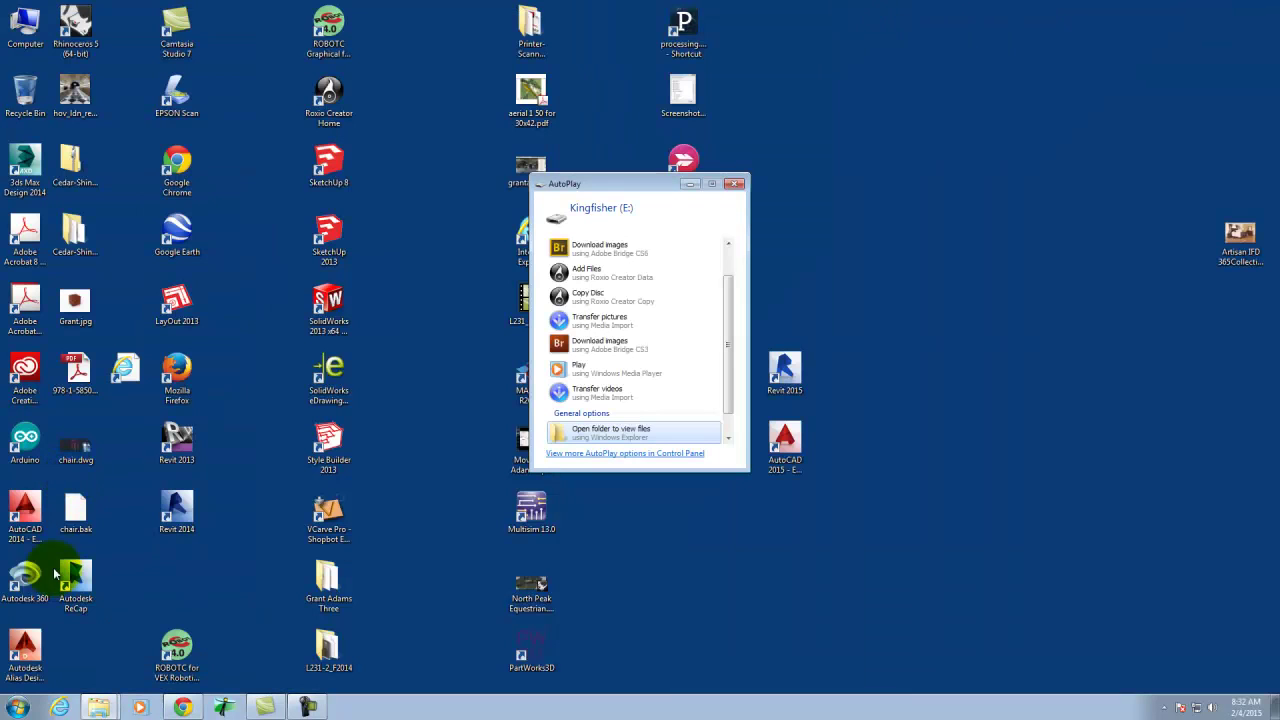
pyautogui.click(736, 184)
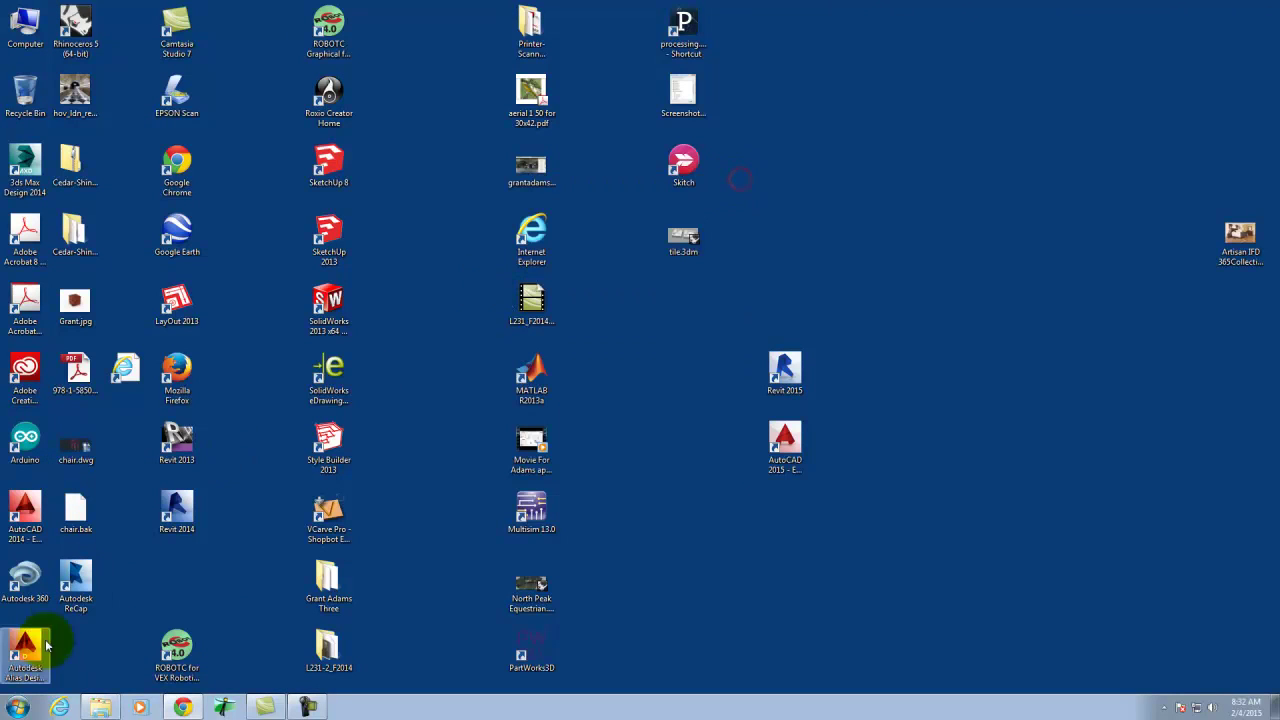
# Launch Adobe Photoshop CS6 (64 Bit) from the Adobe Design Standard CS6 programs
pyautogui.click(17, 707)
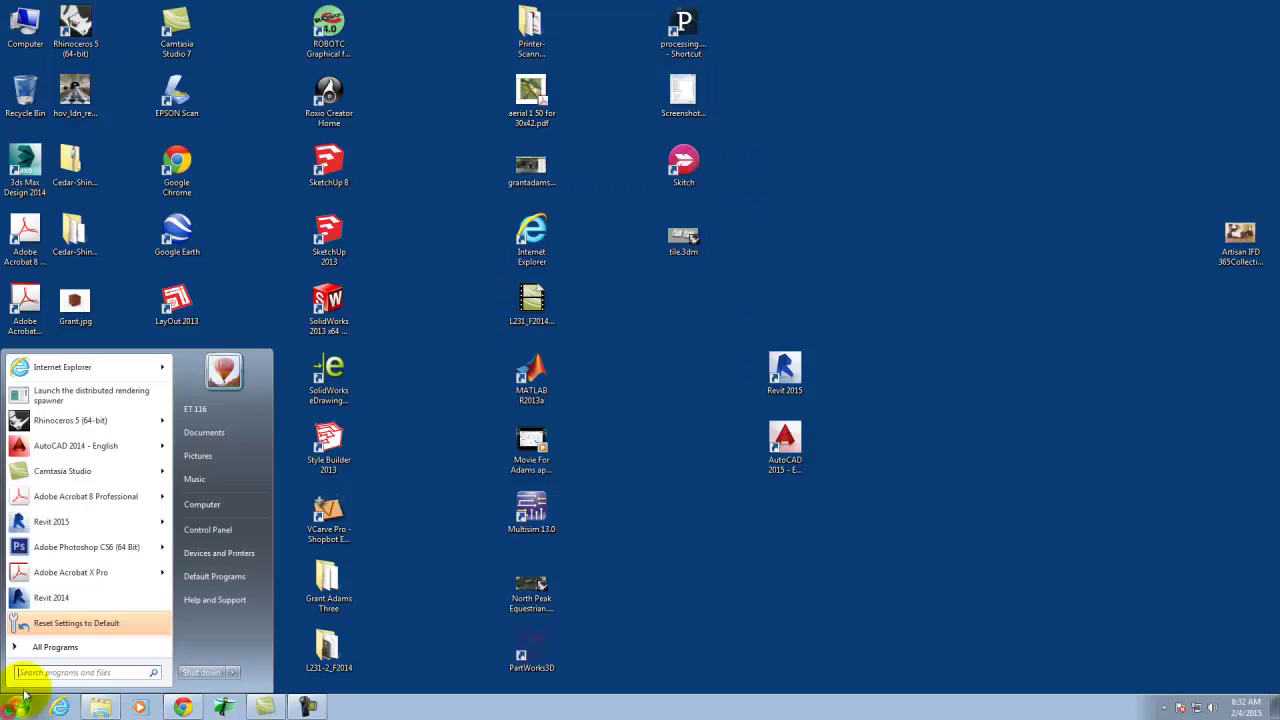
pyautogui.click(55, 647)
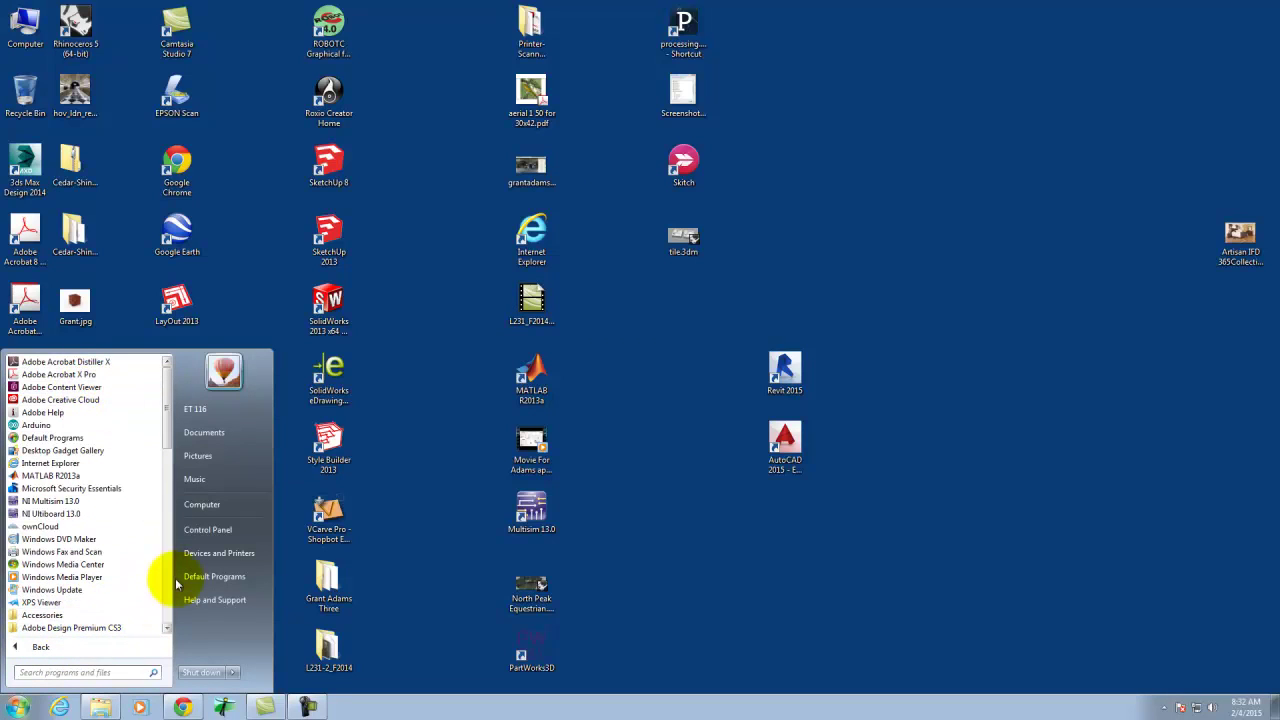
pyautogui.click(166, 627)
pyautogui.click(166, 627)
pyautogui.click(126, 618)
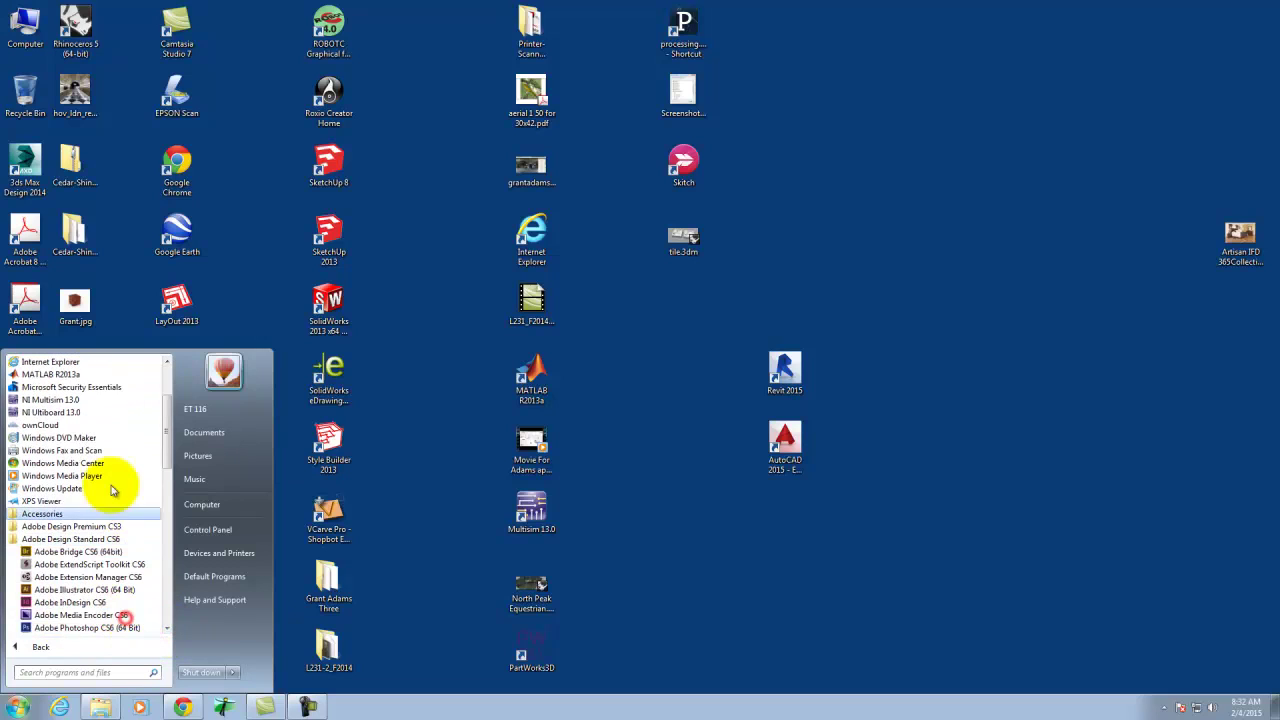
pyautogui.click(60, 628)
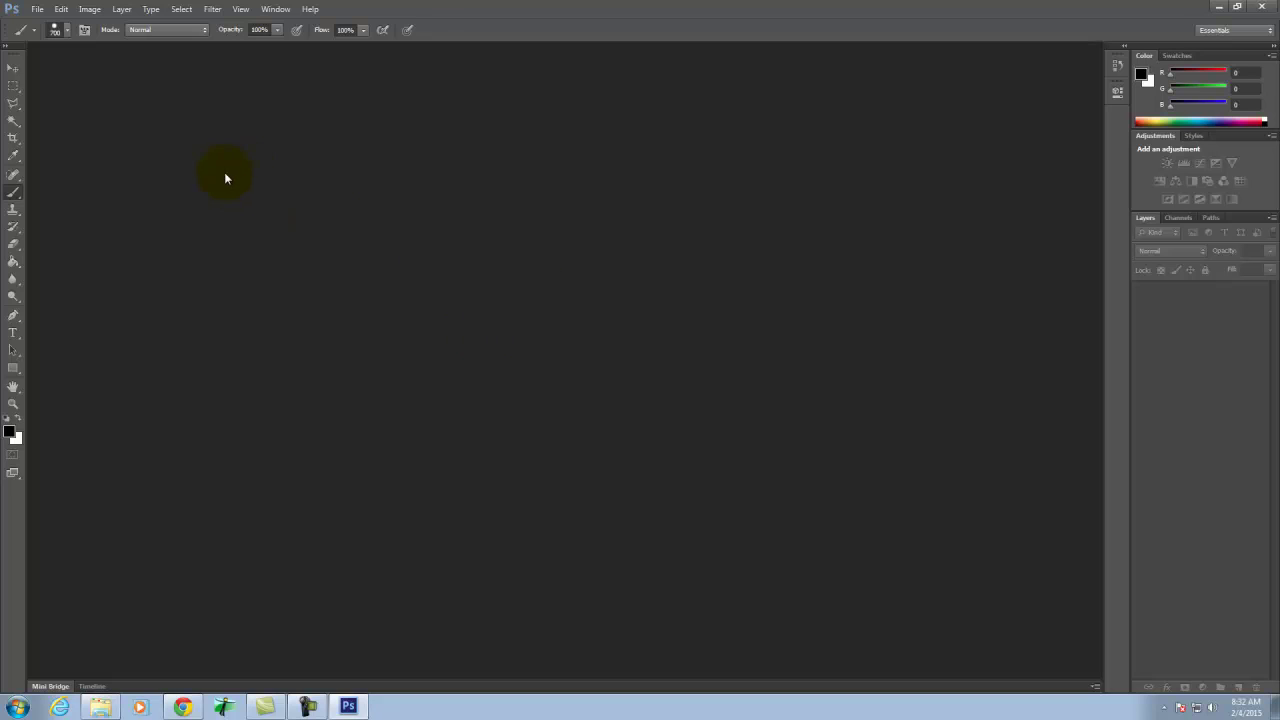
# Start Merge to HDR Pro with individual files as the source and browse for the exposure images
pyautogui.click(40, 9)
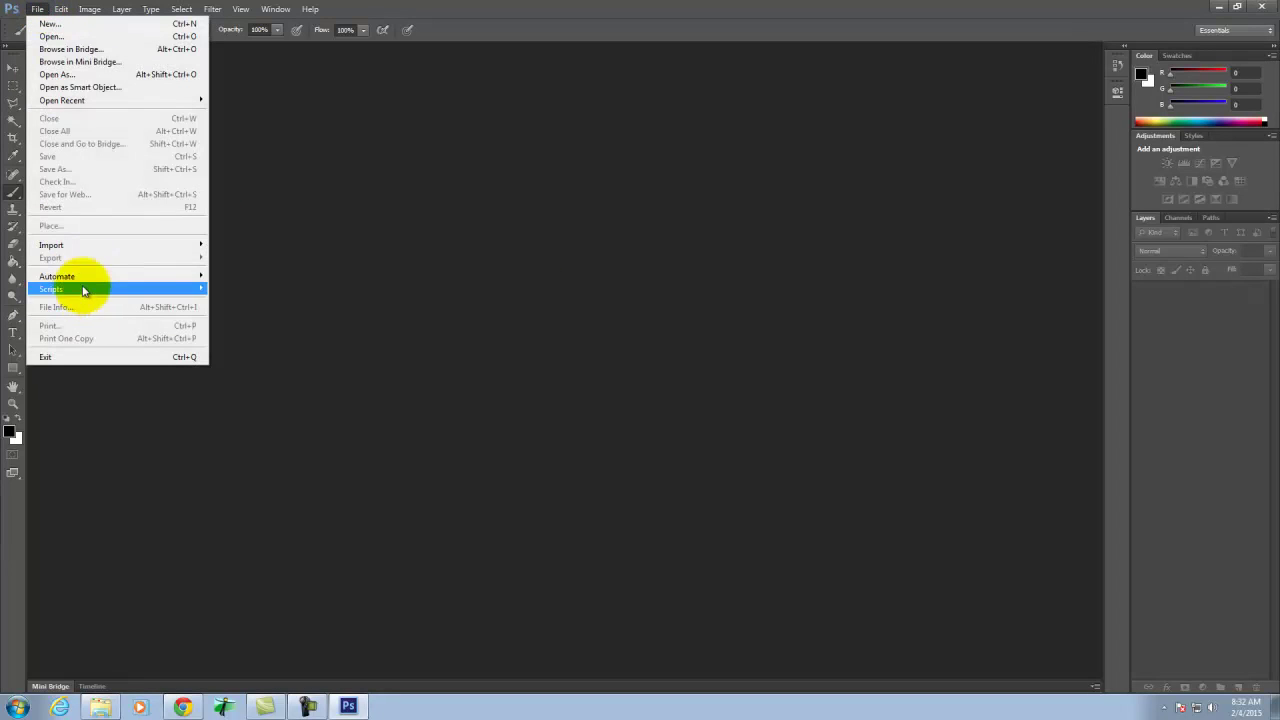
pyautogui.moveTo(84, 276)
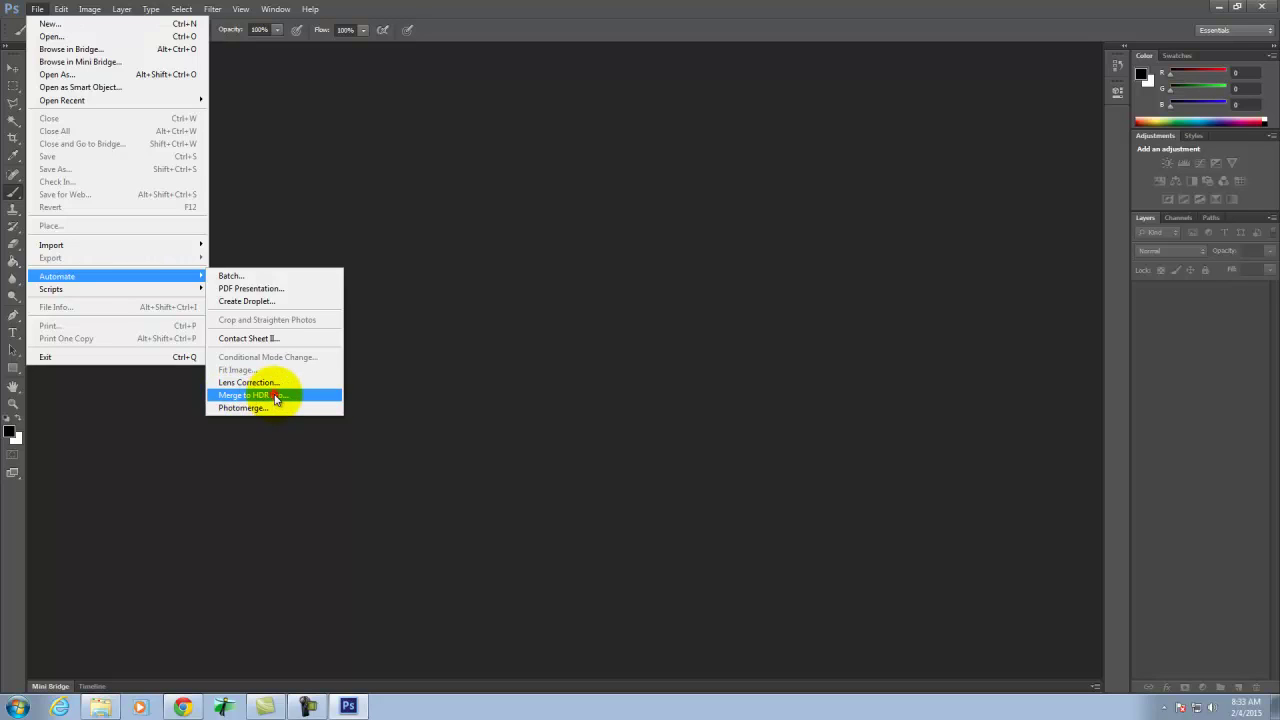
pyautogui.click(276, 400)
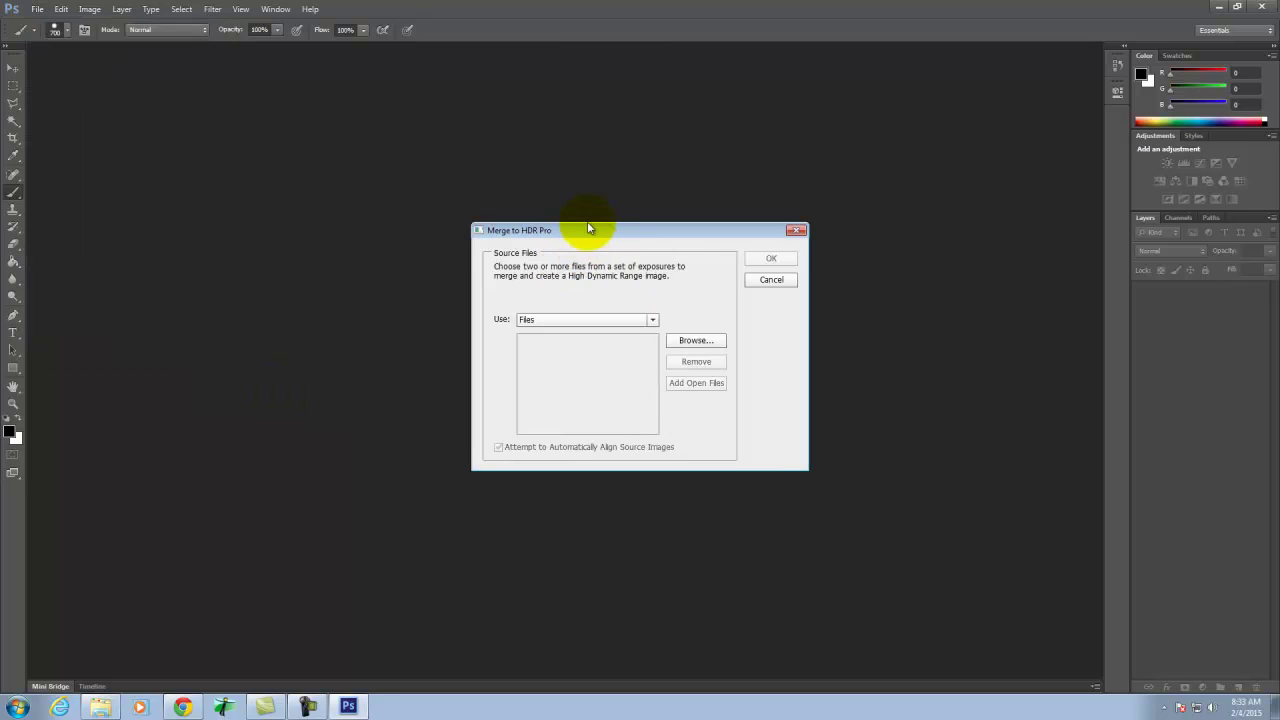
pyautogui.moveTo(586, 230); pyautogui.dragTo(472, 222)
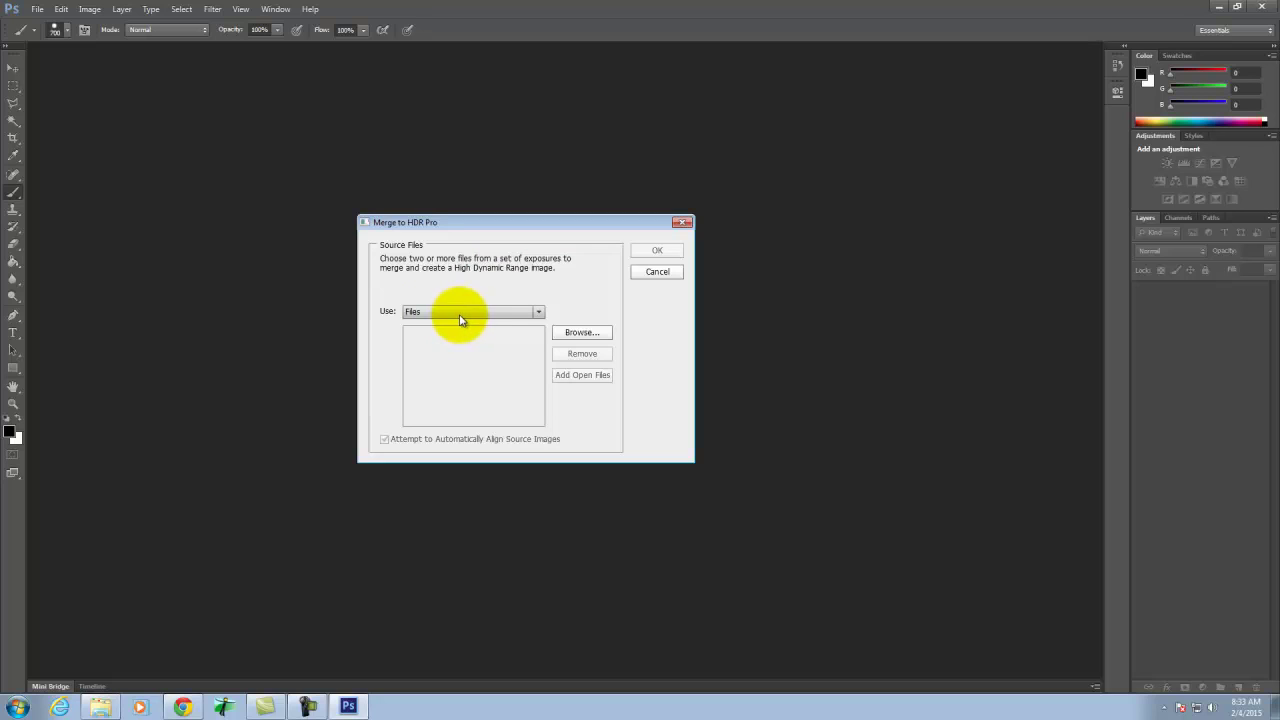
pyautogui.click(582, 332)
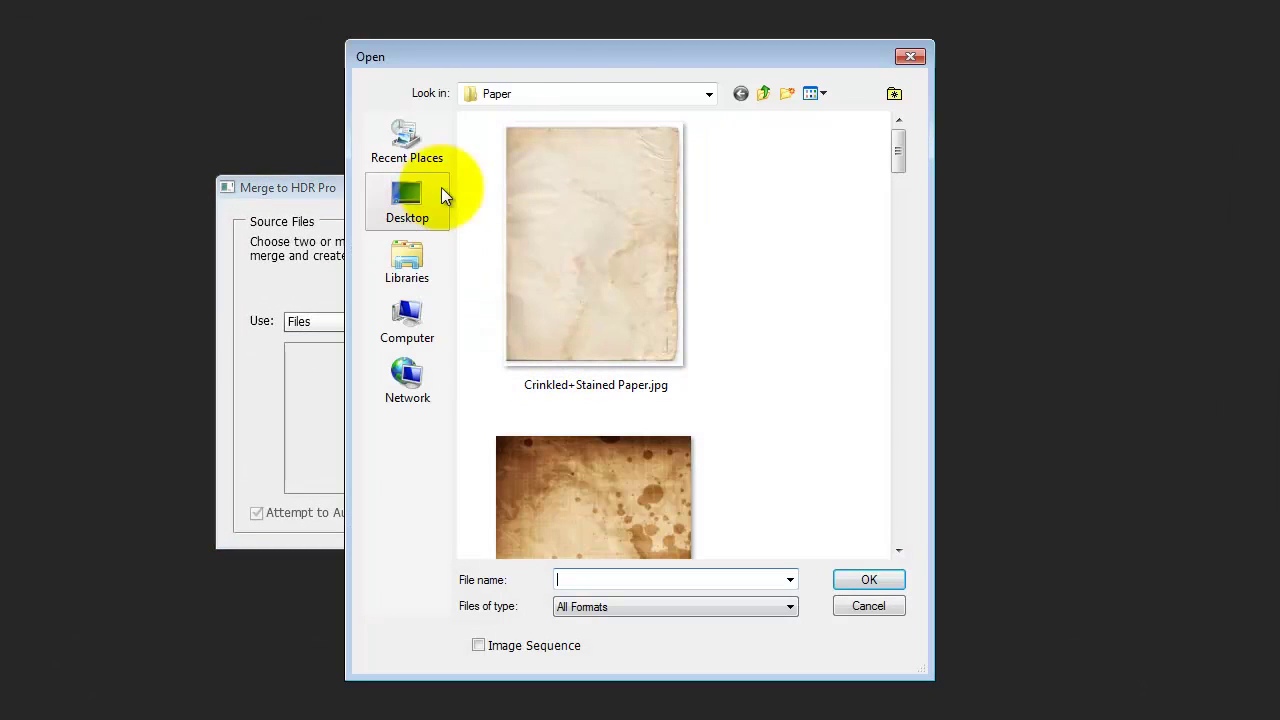
# Go to the Ex107 folder in Dropbox, DVC, A135, A135 Exercises on the Kingfisher (E:) drive
pyautogui.click(597, 93)
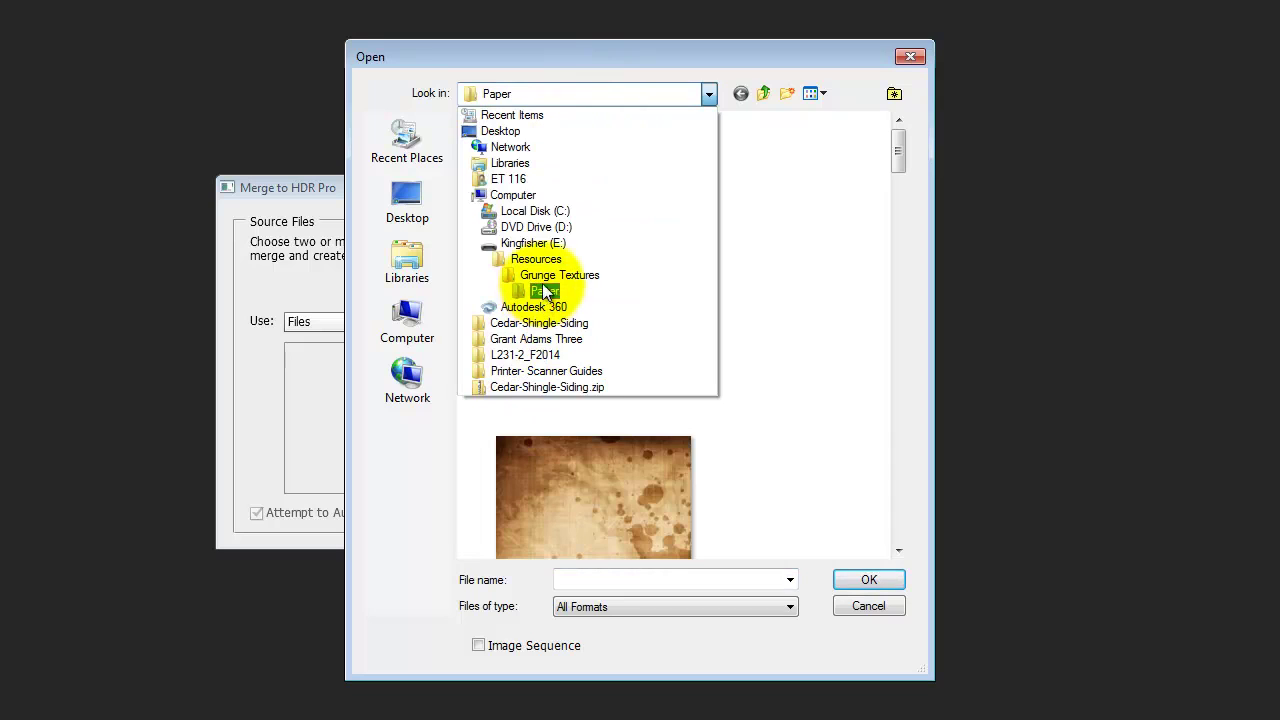
pyautogui.click(530, 243)
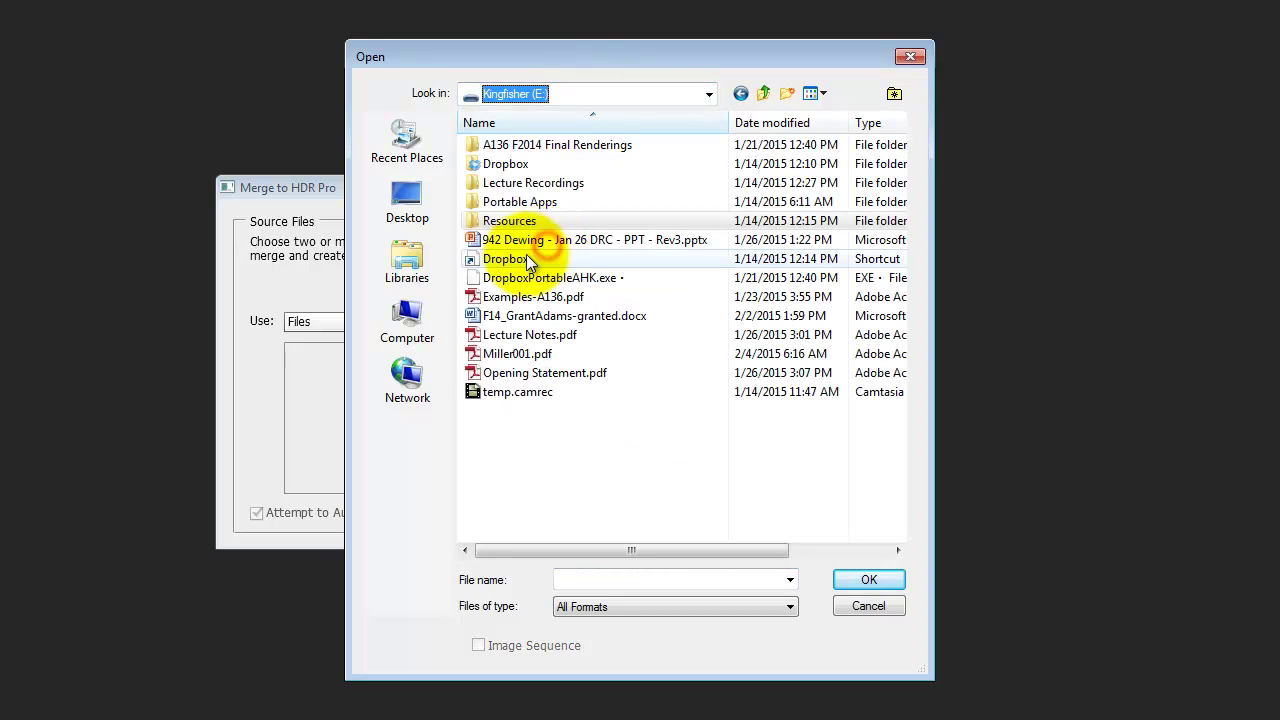
pyautogui.doubleClick(503, 166)
pyautogui.doubleClick(492, 148)
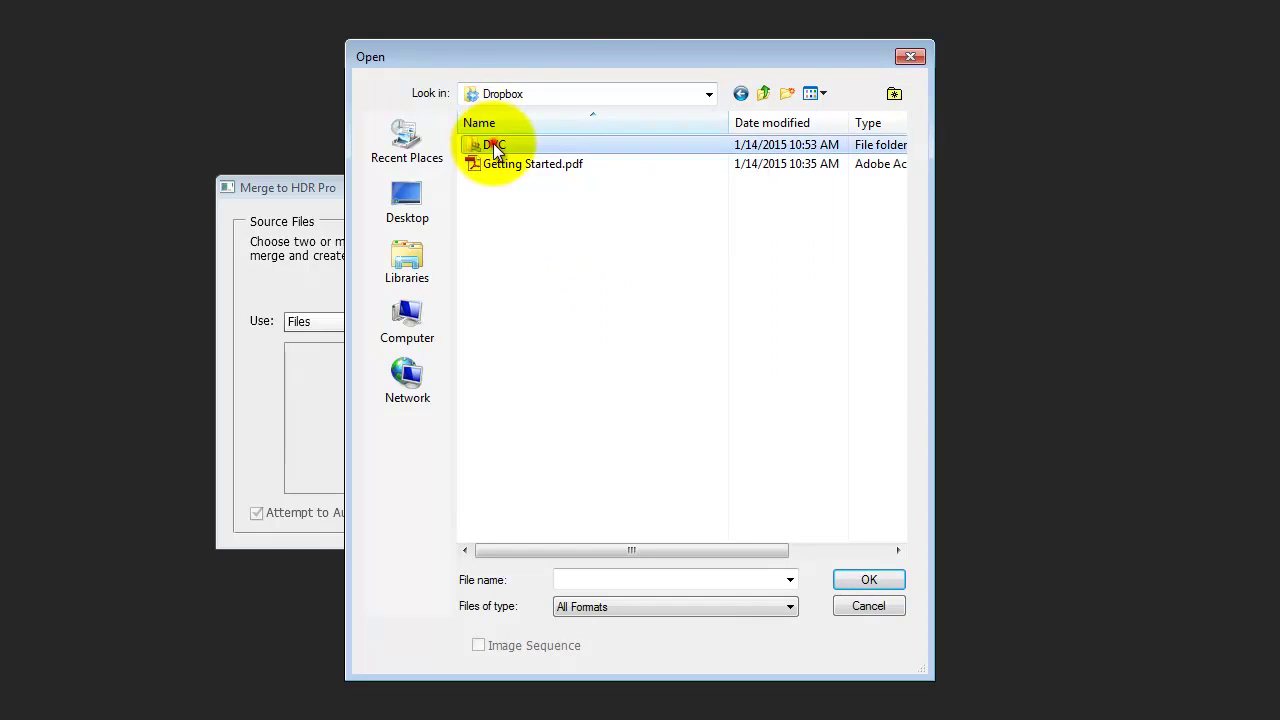
pyautogui.doubleClick(523, 146)
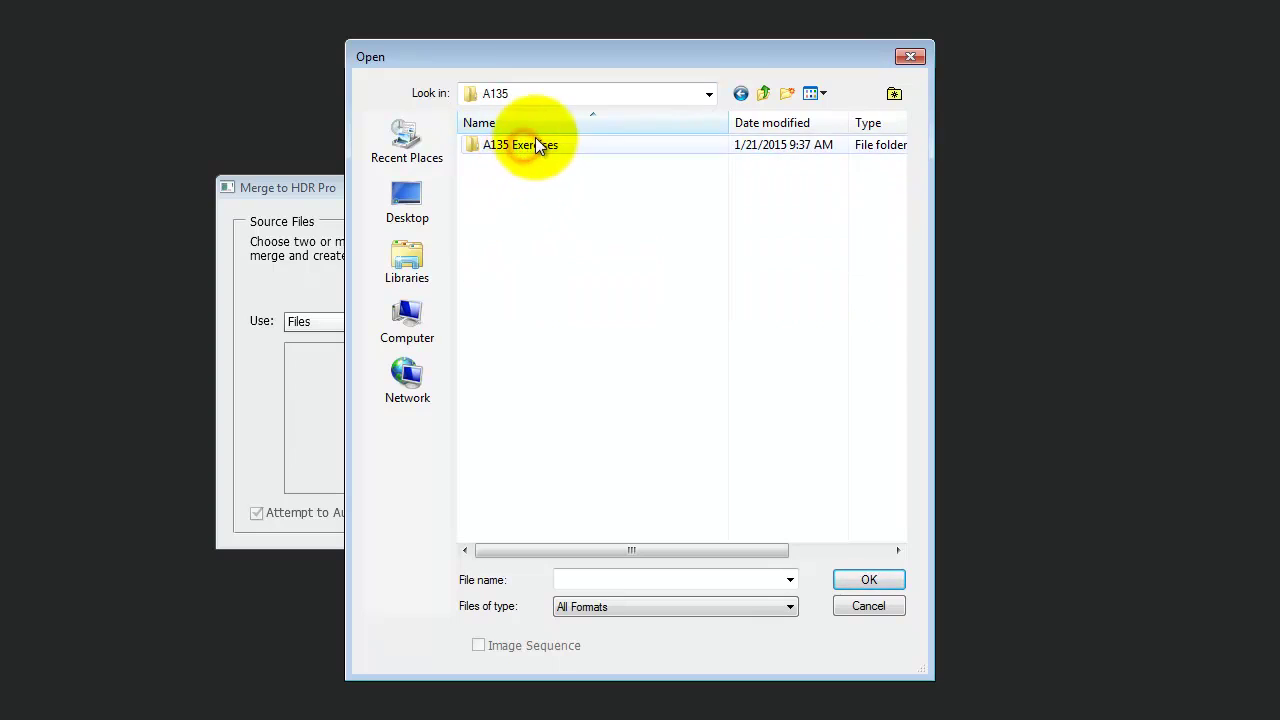
pyautogui.doubleClick(530, 144)
pyautogui.click(510, 205)
pyautogui.doubleClick(510, 205)
# Add DSC_5116.jpg, DSC_5117.jpg and DSC_5118.jpg as source files and start merging them with automatic alignment
pyautogui.click(550, 145)
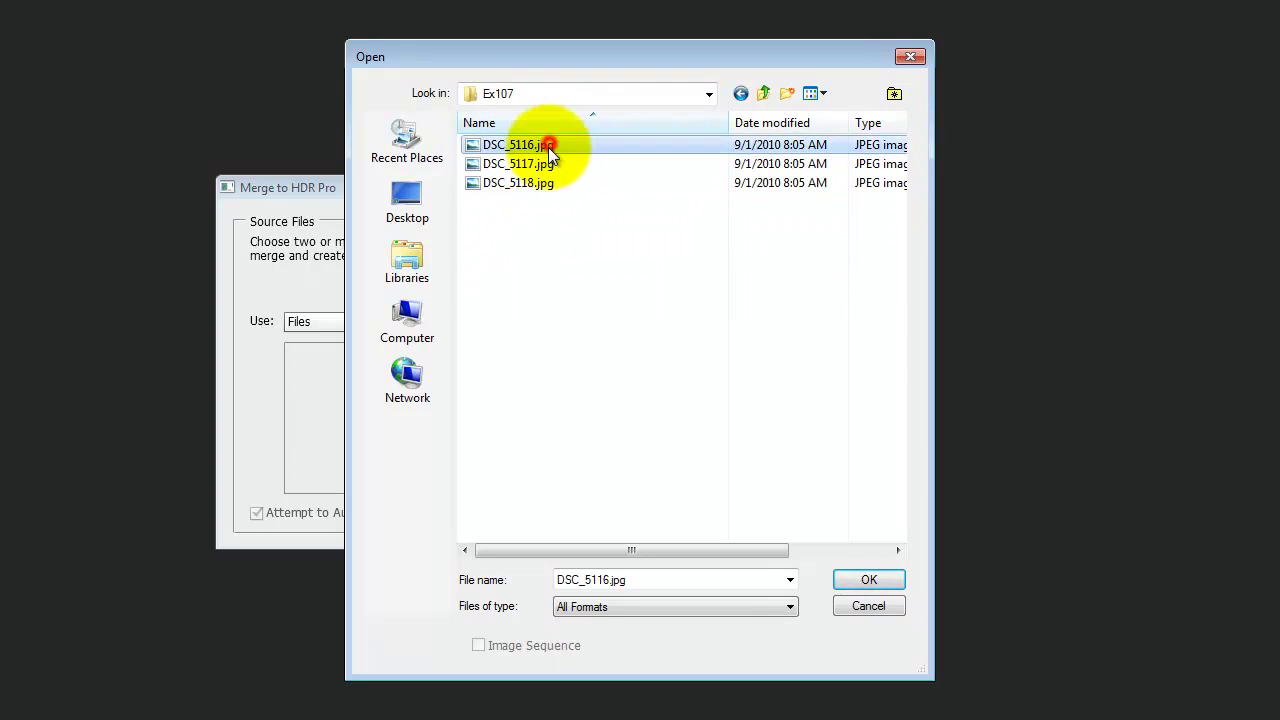
pyautogui.moveTo(531, 129); pyautogui.dragTo(528, 188)
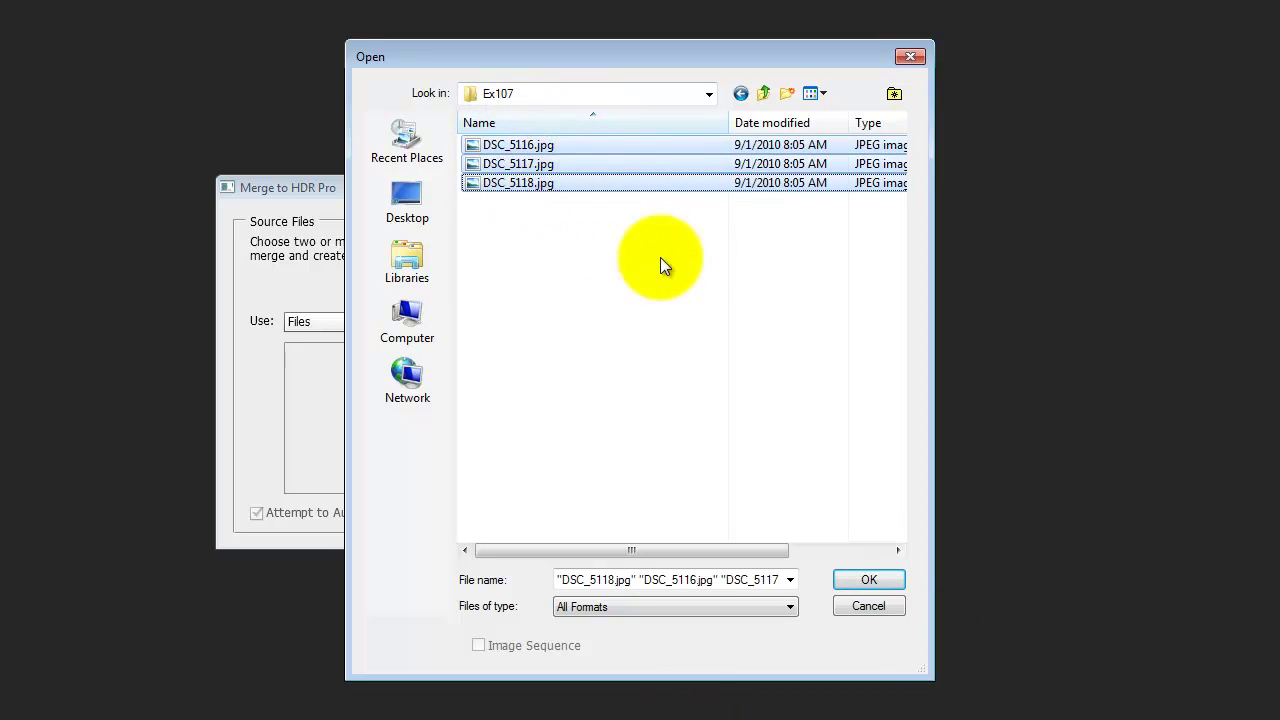
pyautogui.click(867, 580)
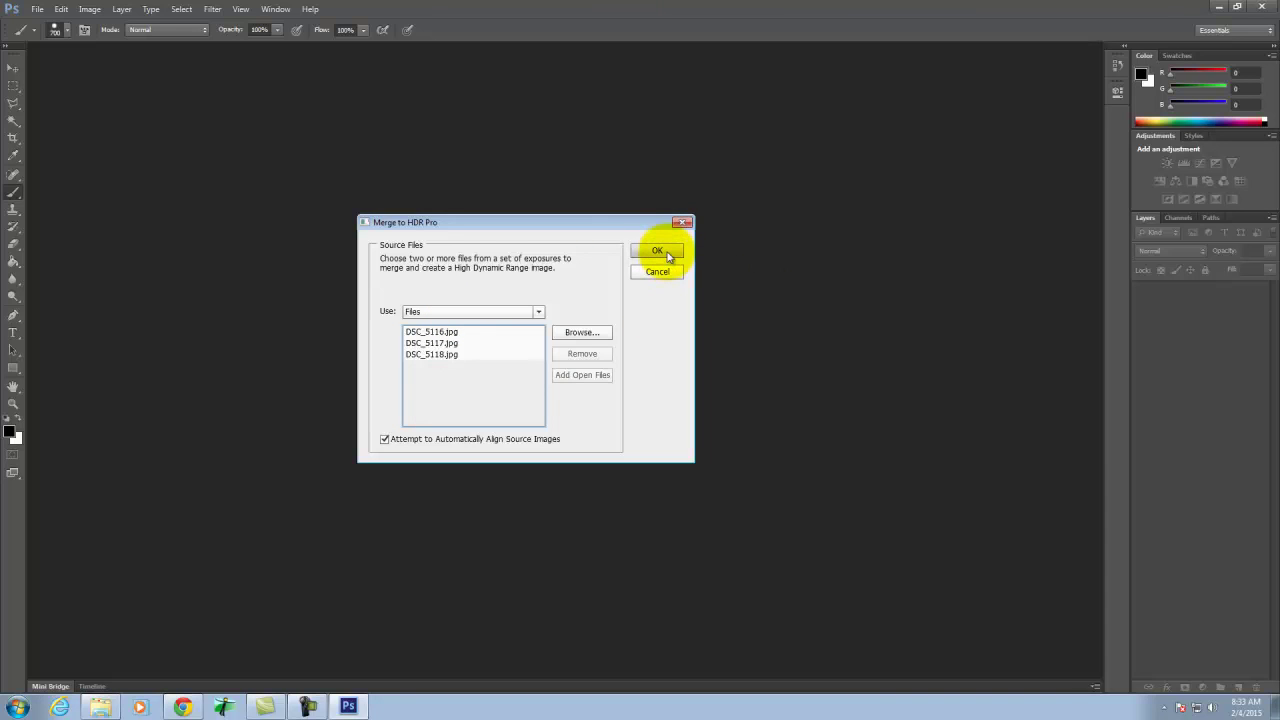
pyautogui.click(667, 254)
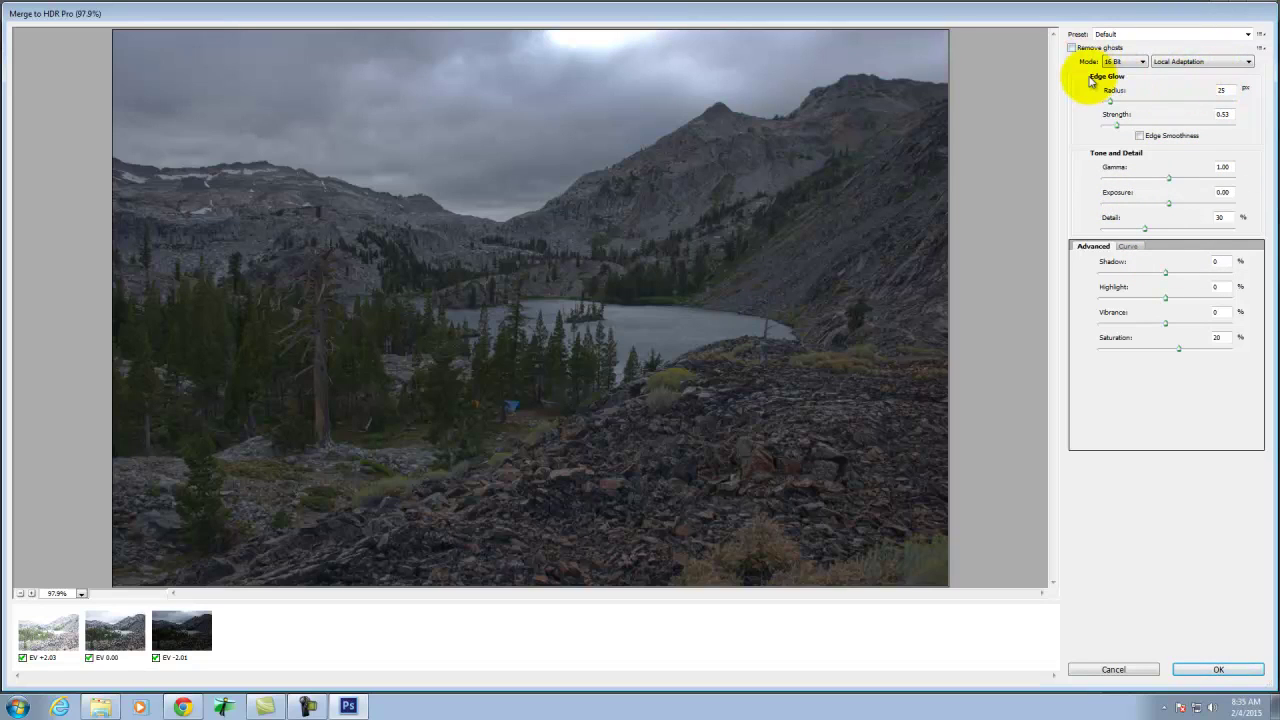
# Choose 16 Bit mode with the Local Adaptation method for the HDR merge
pyautogui.click(1126, 61)
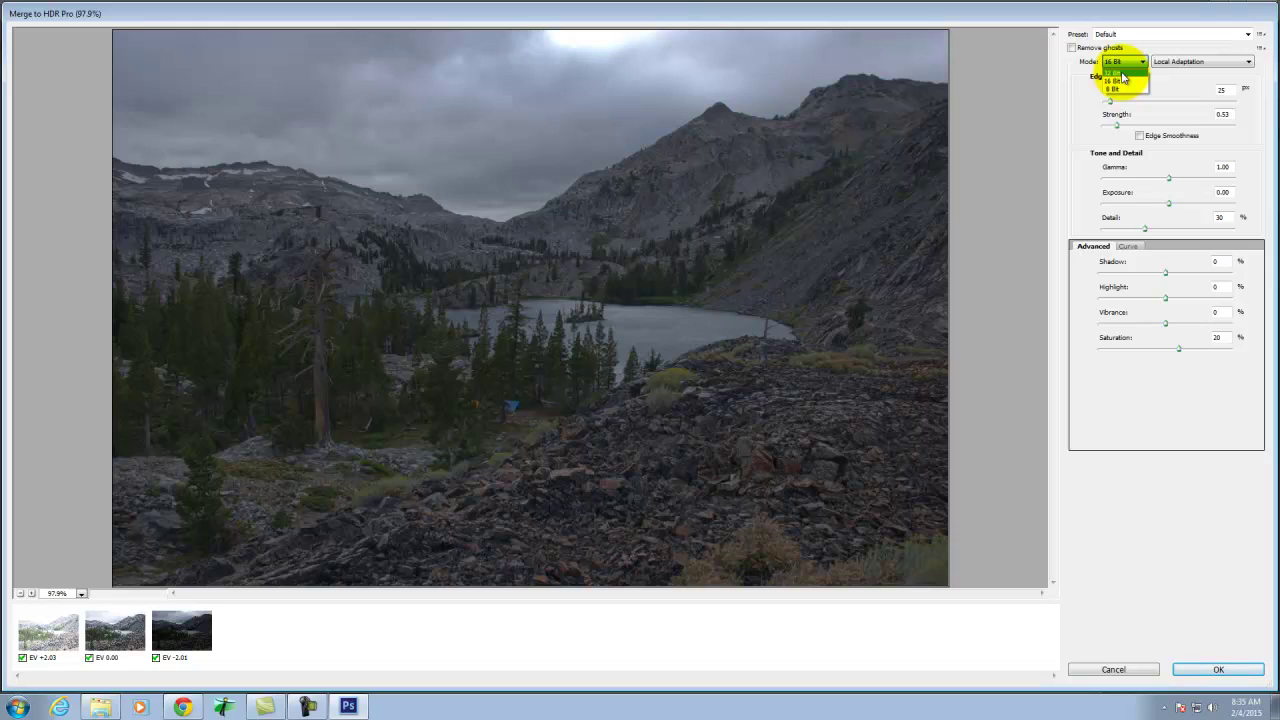
pyautogui.click(1114, 80)
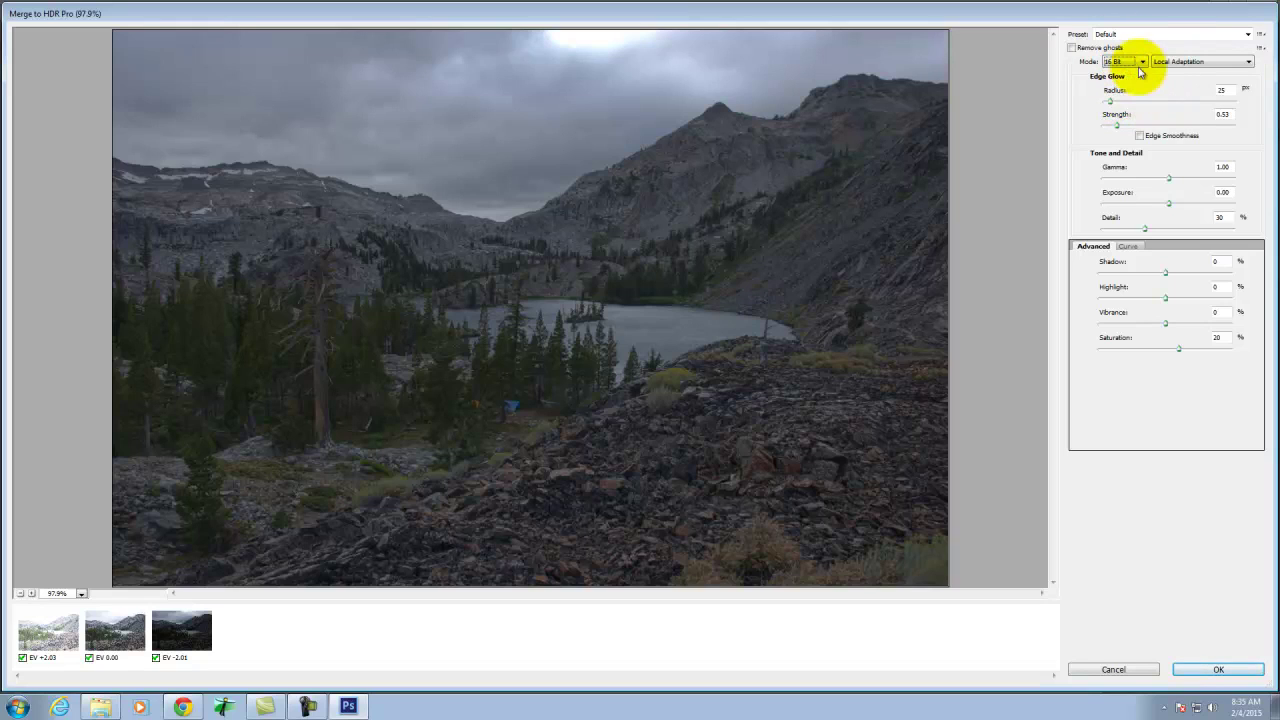
pyautogui.click(1236, 62)
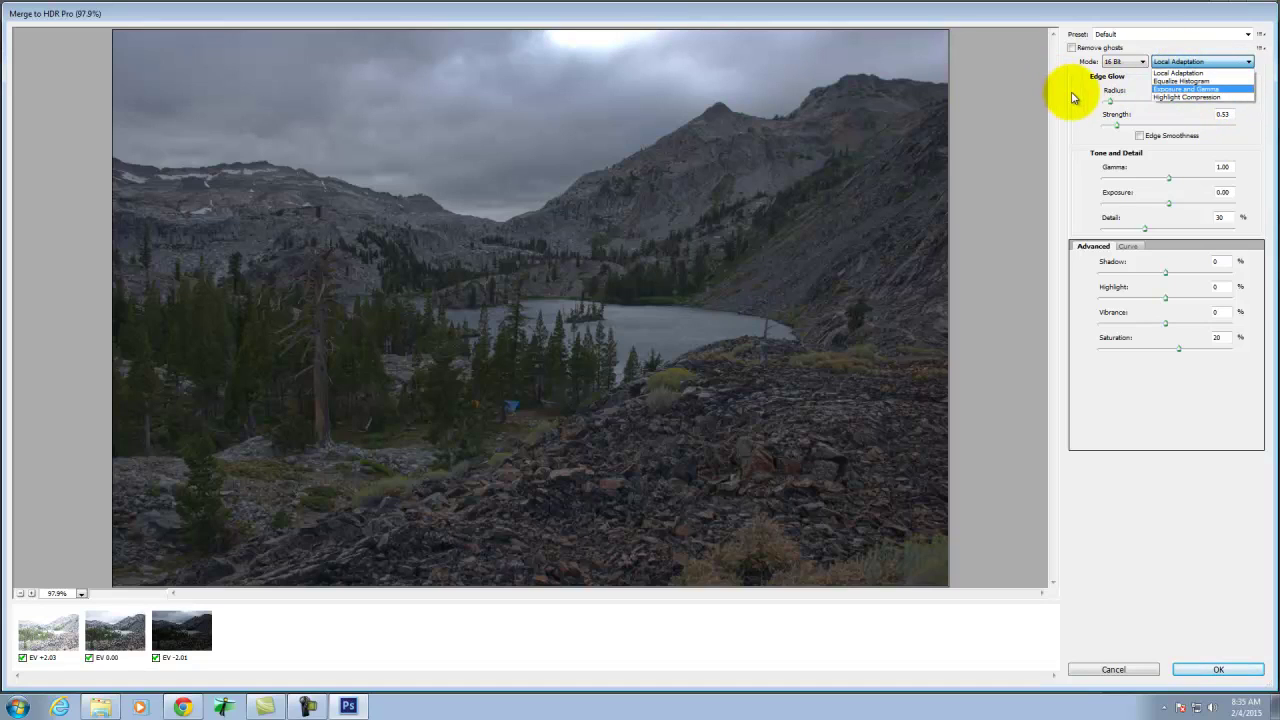
pyautogui.click(1175, 70)
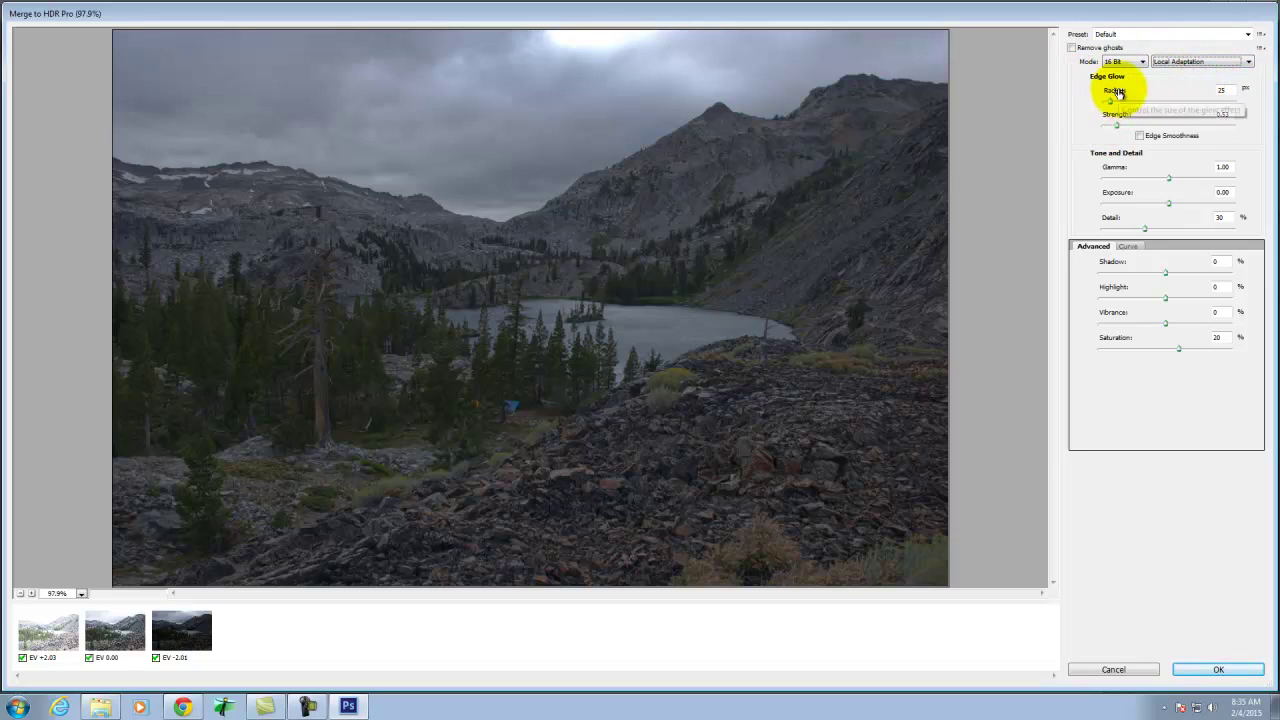
pyautogui.click(1137, 198)
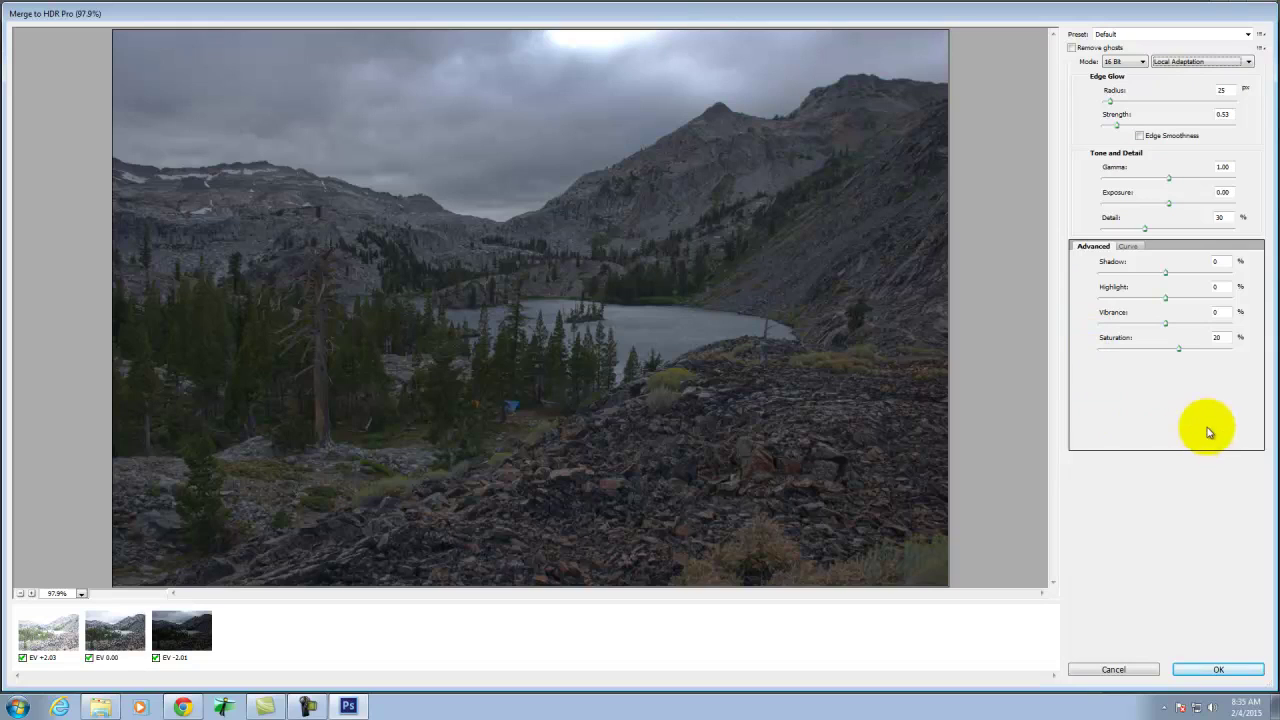
# Adjust the tone curve's black point to input 10%, output 0% and its white point to input 89%, output 100%
pyautogui.click(1132, 247)
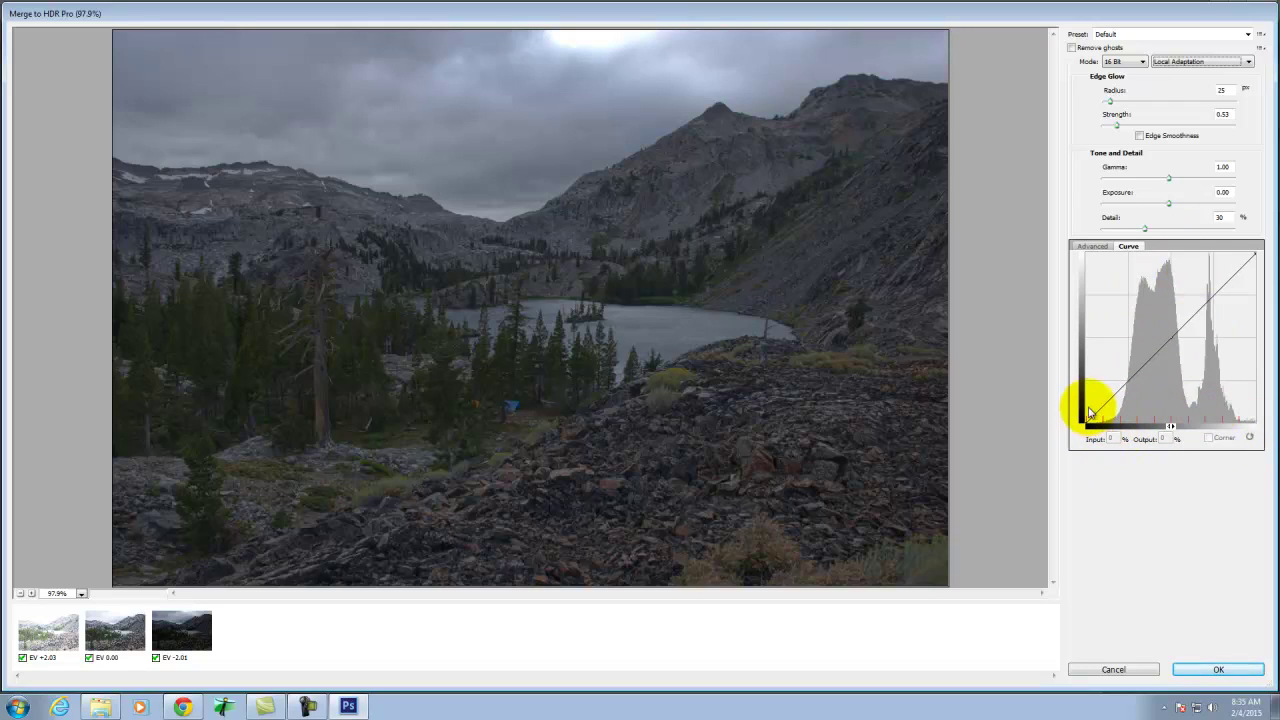
pyautogui.moveTo(1088, 425); pyautogui.dragTo(1106, 425)
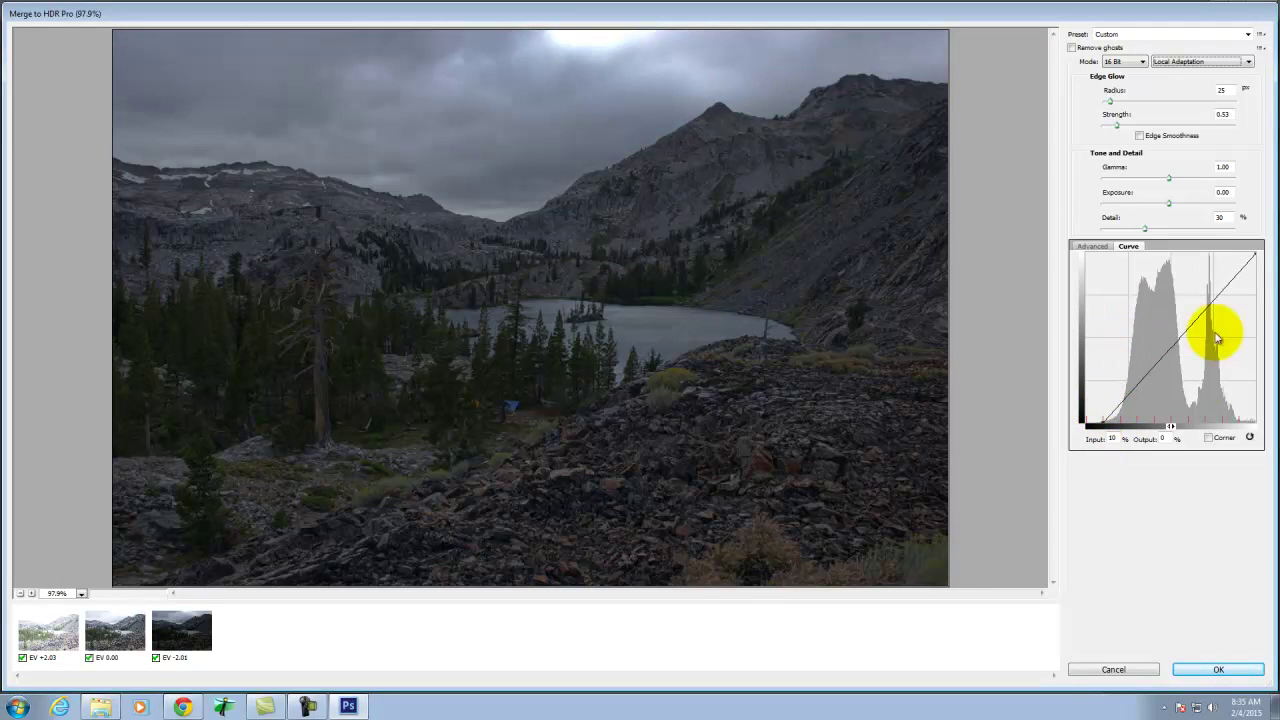
pyautogui.click(1252, 257)
pyautogui.moveTo(1257, 259); pyautogui.dragTo(1239, 256)
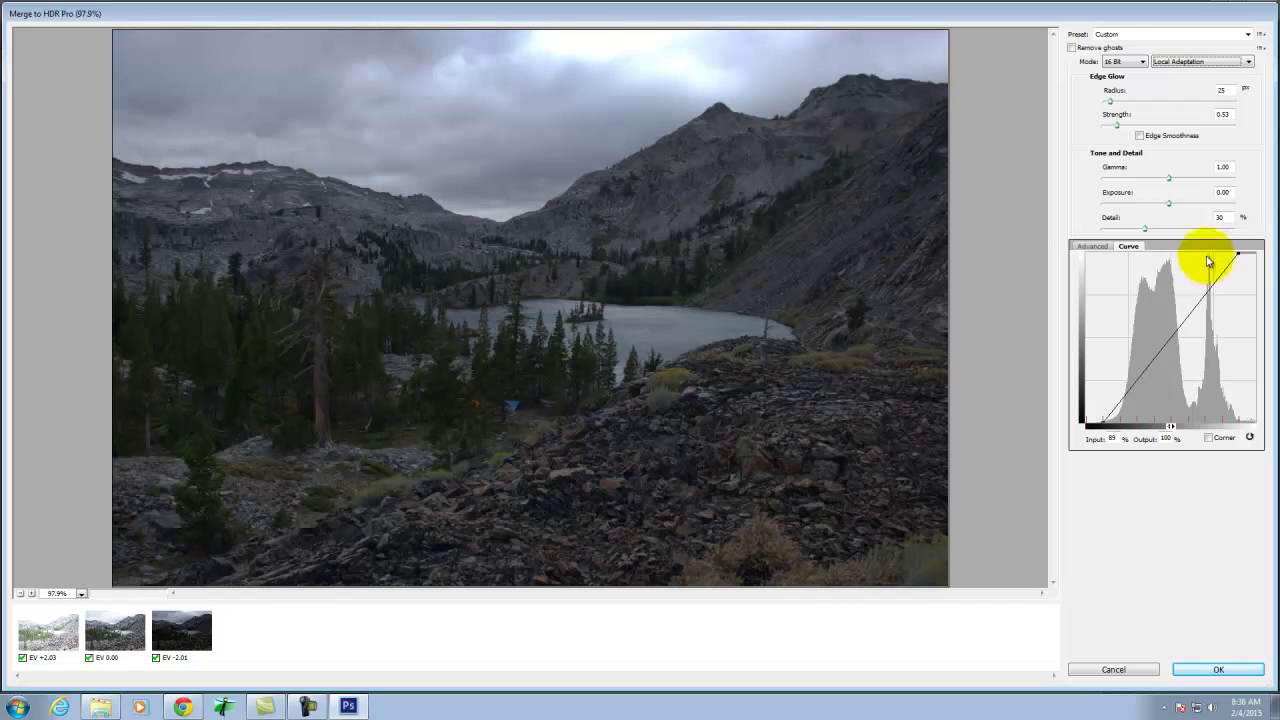
# Set the merged image's Saturation to 35% after trying 100%, and its Vibrance to 49%
pyautogui.click(1090, 247)
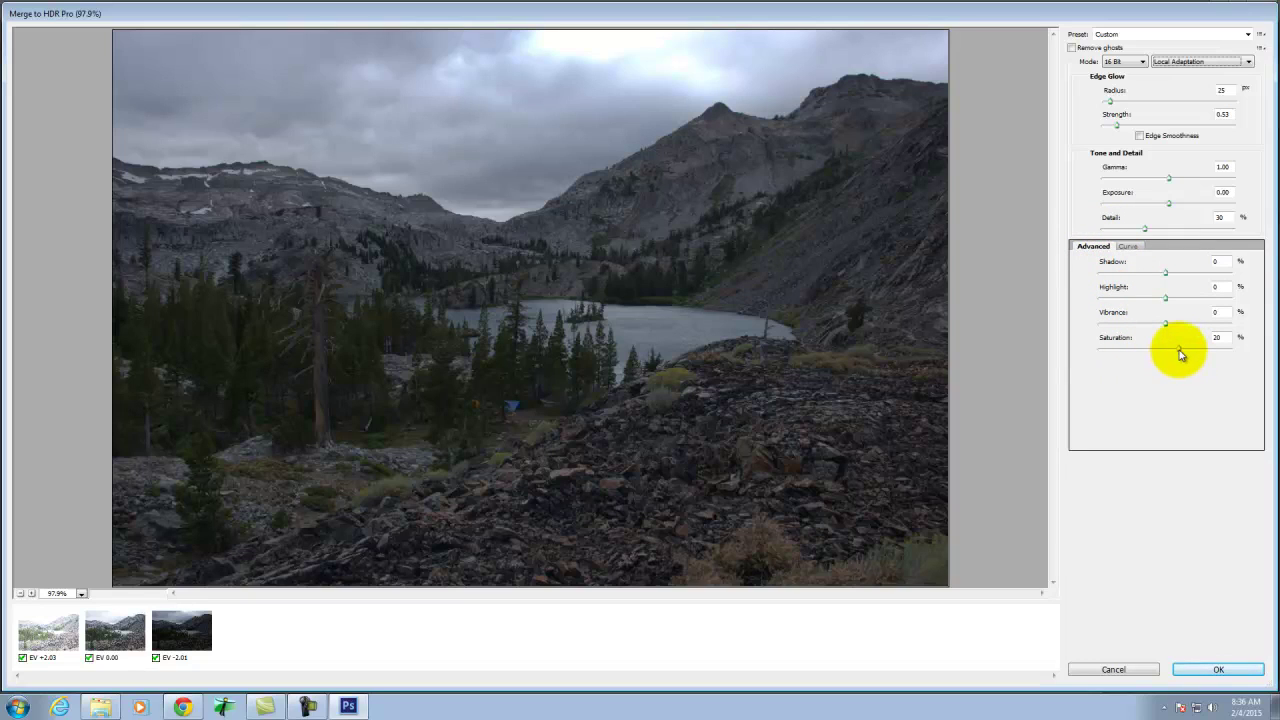
pyautogui.moveTo(1181, 353); pyautogui.dragTo(1238, 354)
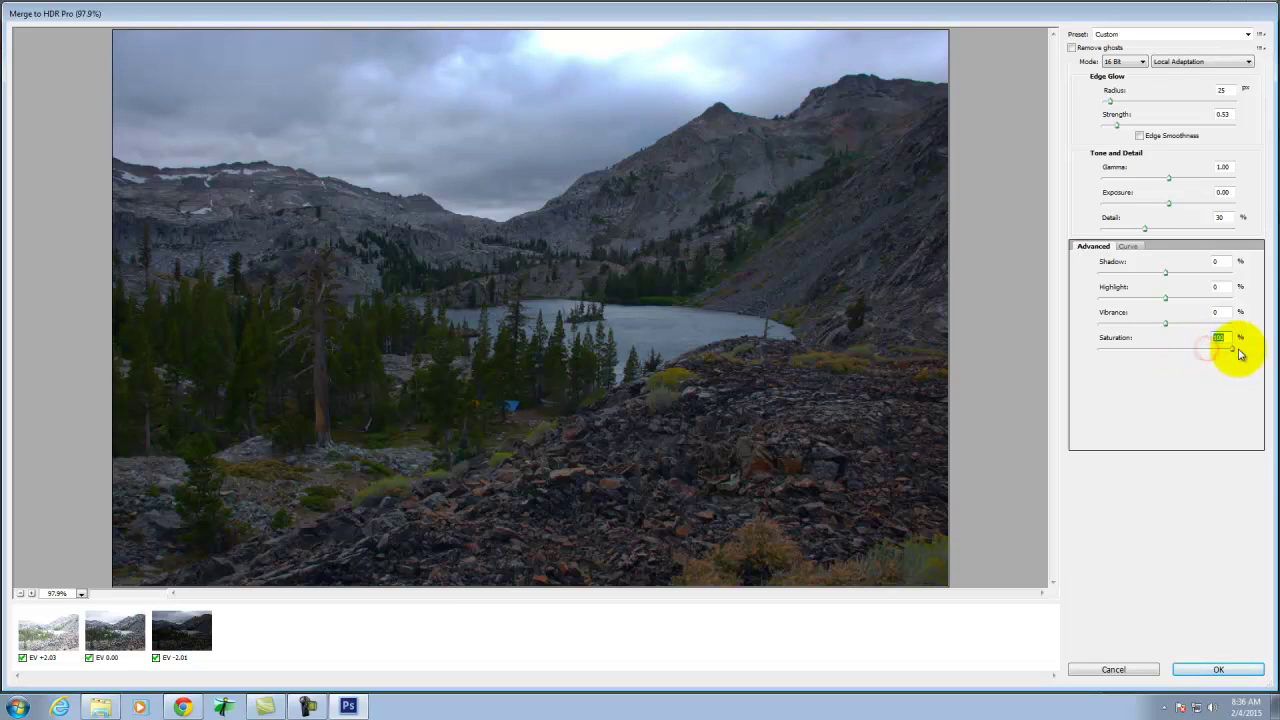
pyautogui.click(1235, 352)
pyautogui.moveTo(1232, 348); pyautogui.dragTo(1190, 353)
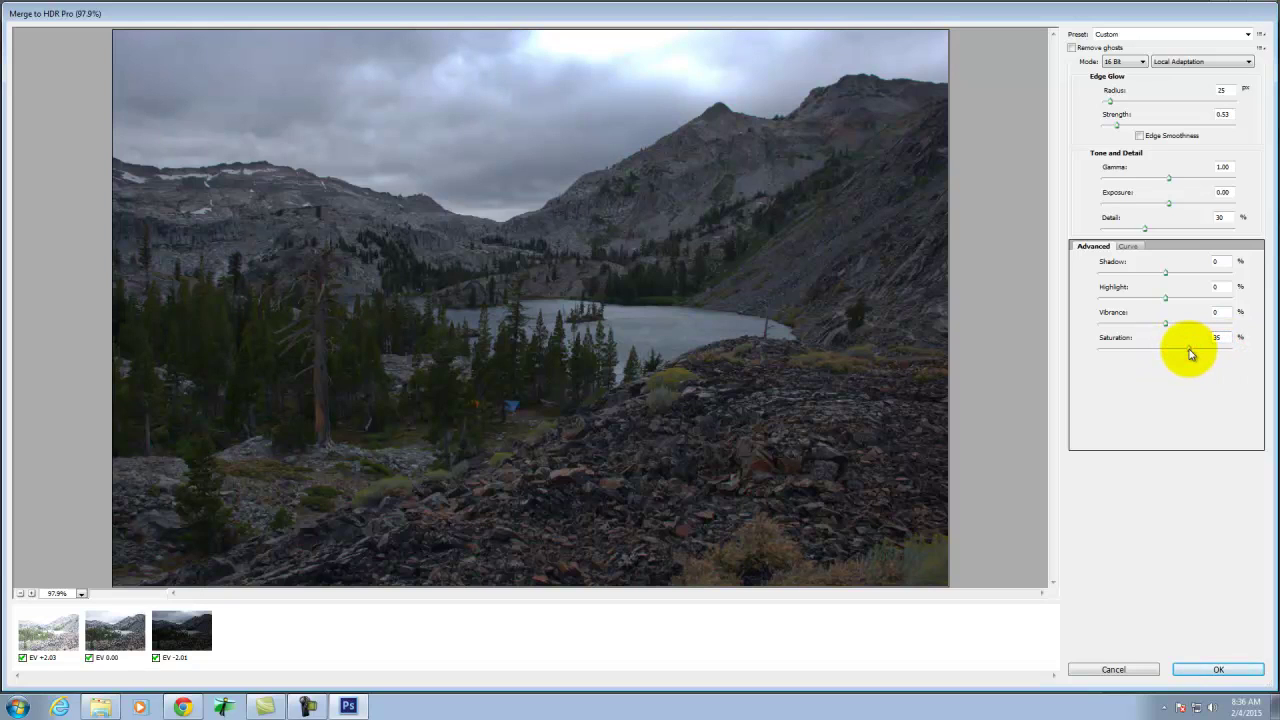
pyautogui.click(1167, 327)
pyautogui.moveTo(1169, 327); pyautogui.dragTo(1199, 329)
pyautogui.click(1199, 328)
# Try Highlight at its extremes of 100% and -100%, and set it to -68%
pyautogui.moveTo(1166, 297); pyautogui.dragTo(1233, 302)
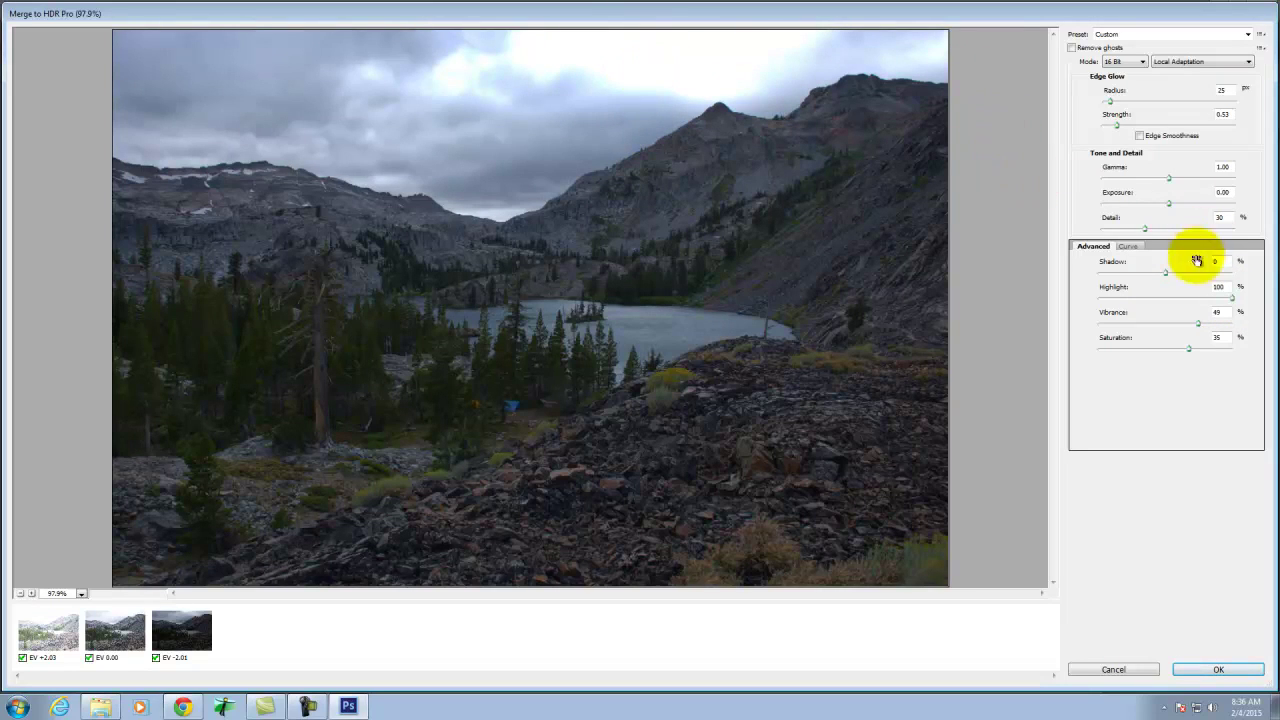
pyautogui.moveTo(1231, 298); pyautogui.dragTo(1055, 297)
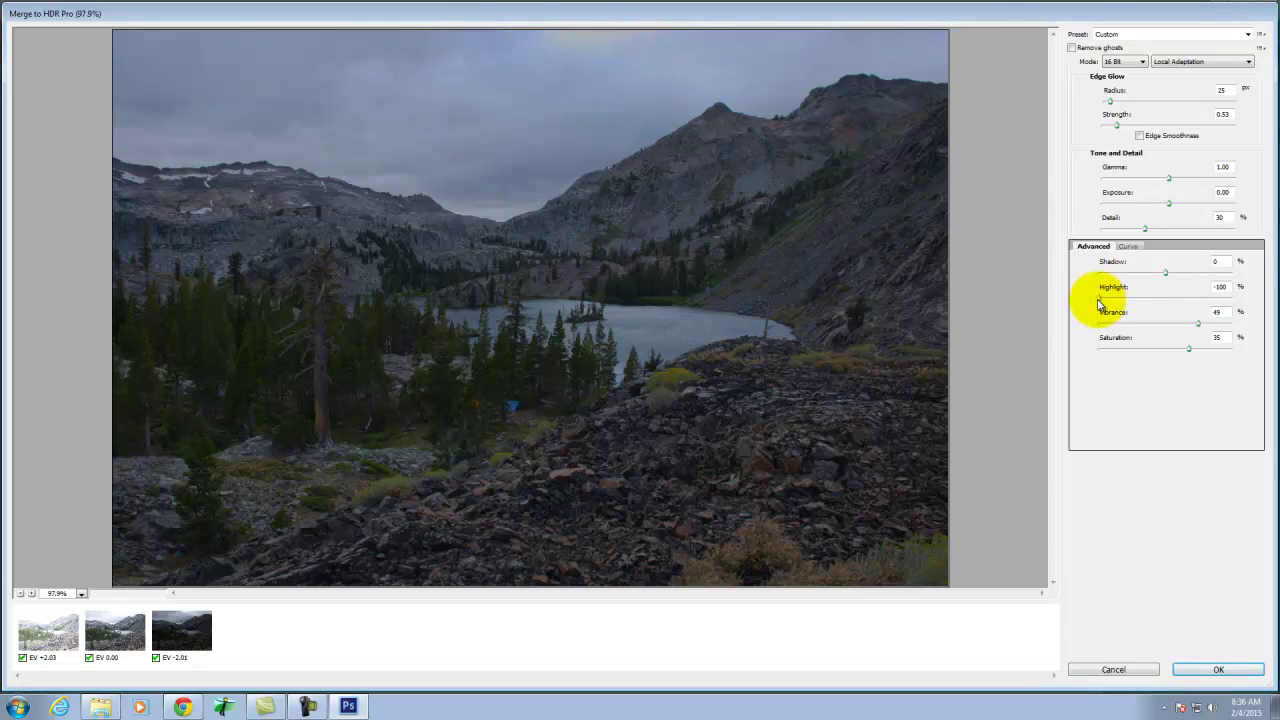
pyautogui.moveTo(1099, 298); pyautogui.dragTo(1270, 300)
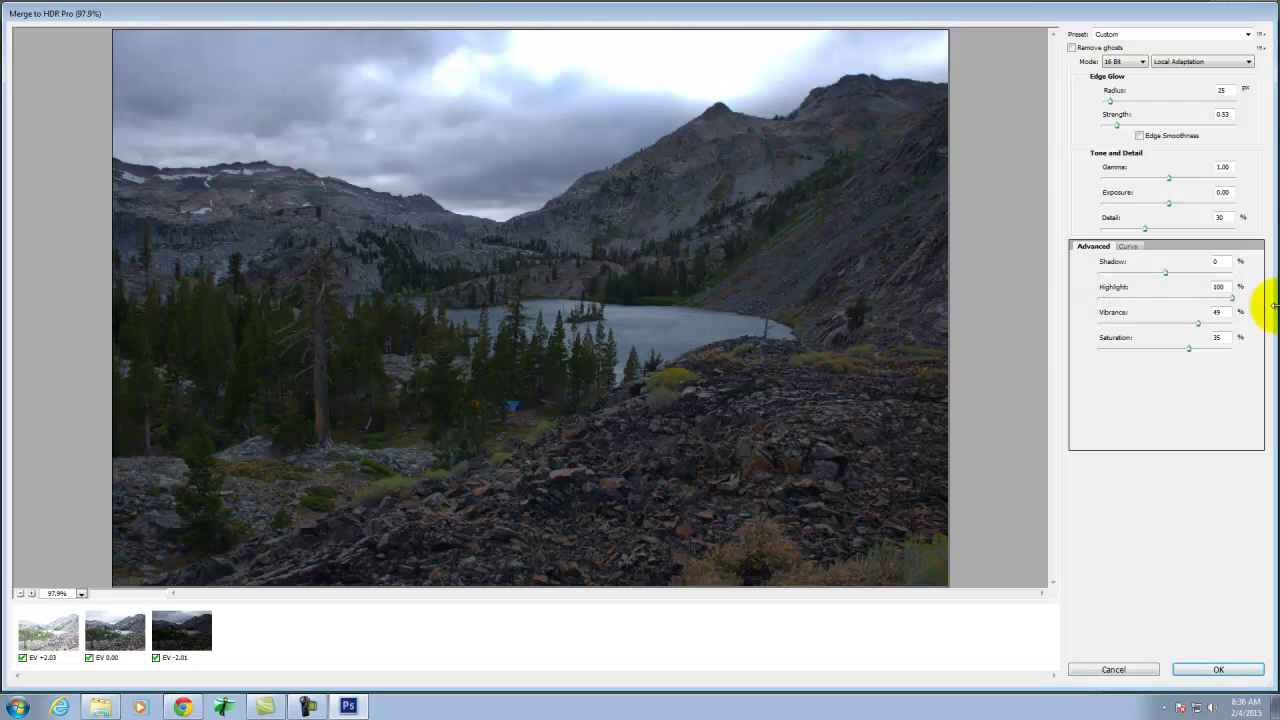
pyautogui.moveTo(1234, 305); pyautogui.dragTo(1267, 272)
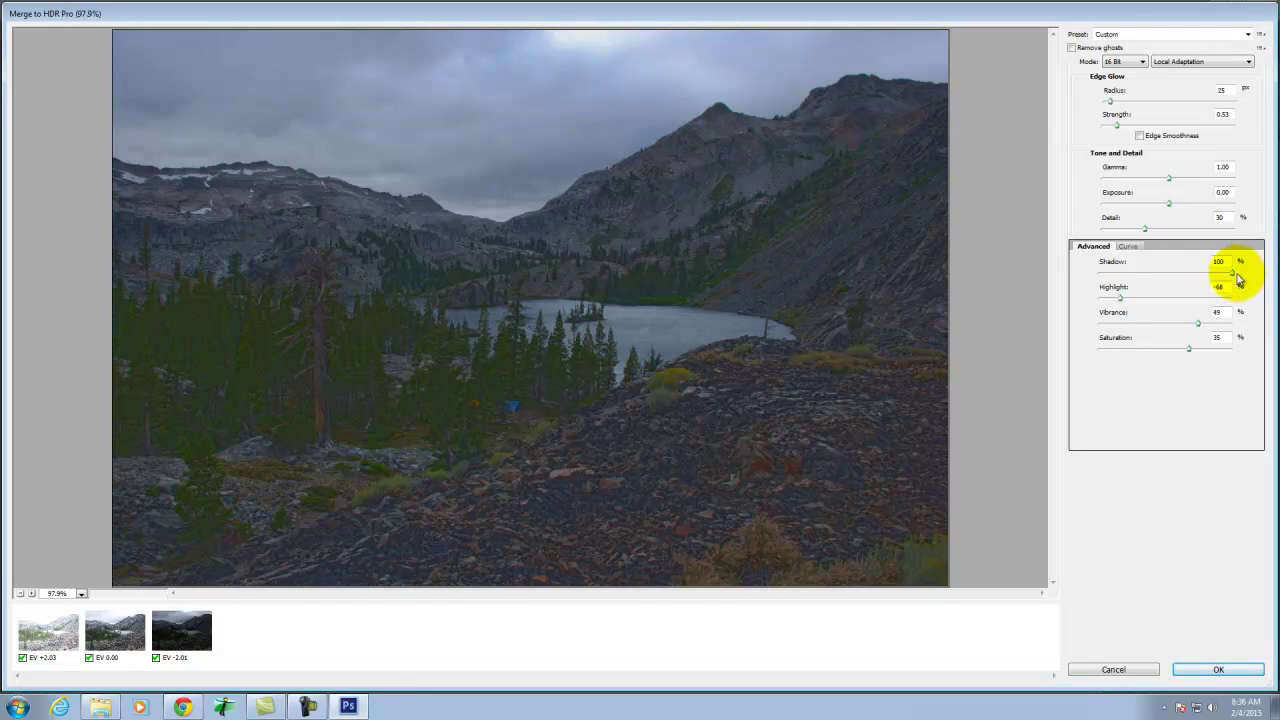
# Try Shadow at its extremes of -100% and 100%, and set it to -16%
pyautogui.moveTo(1229, 274); pyautogui.dragTo(1078, 276)
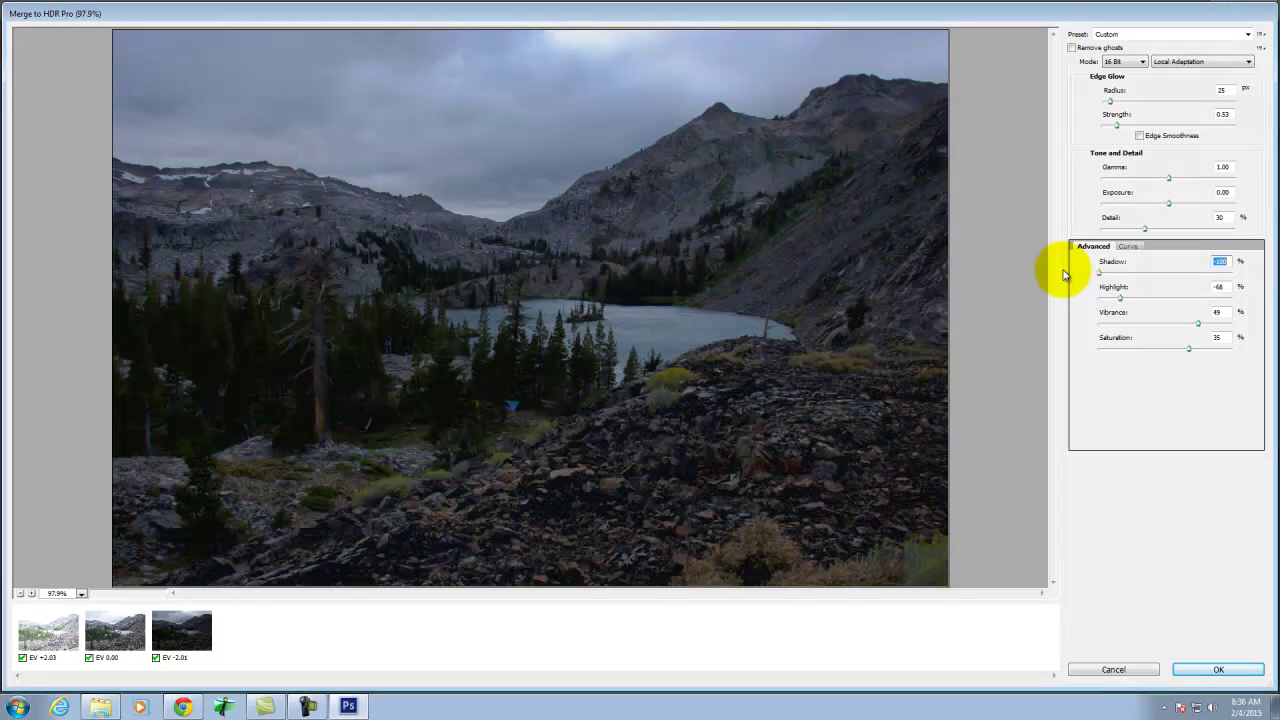
pyautogui.moveTo(1100, 273); pyautogui.dragTo(1250, 282)
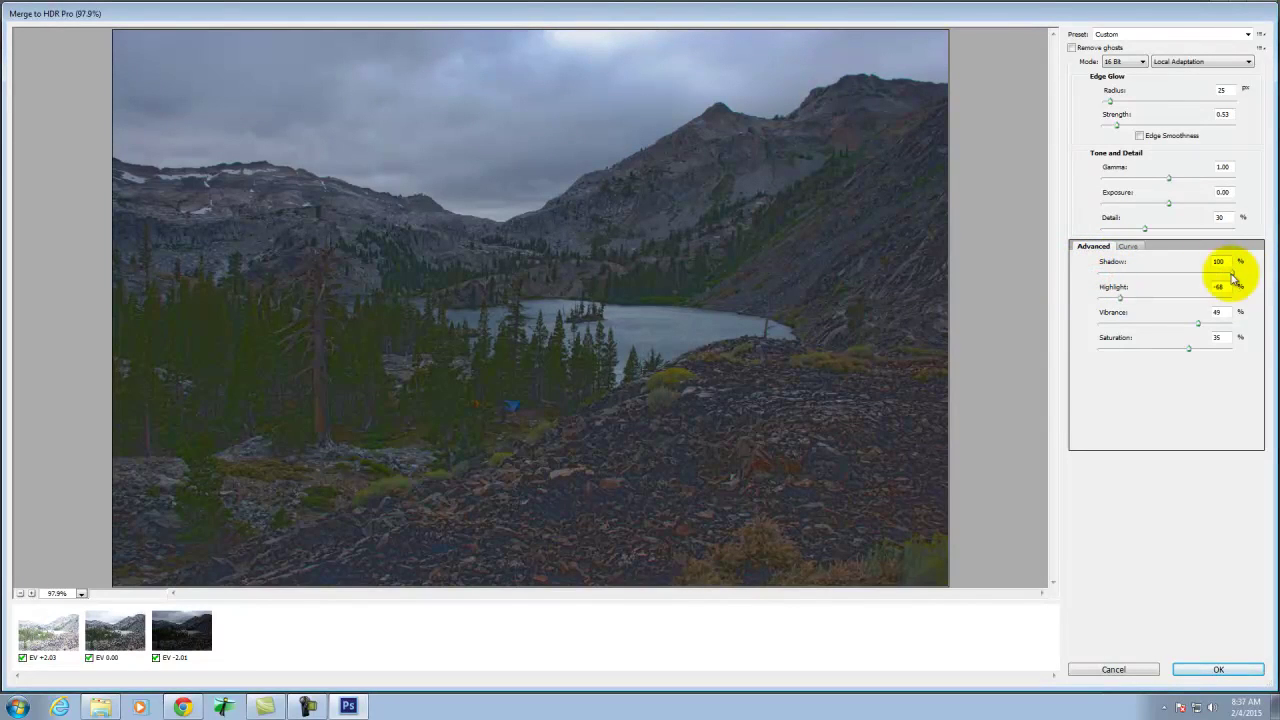
pyautogui.click(1231, 271)
pyautogui.moveTo(1160, 277); pyautogui.dragTo(1157, 278)
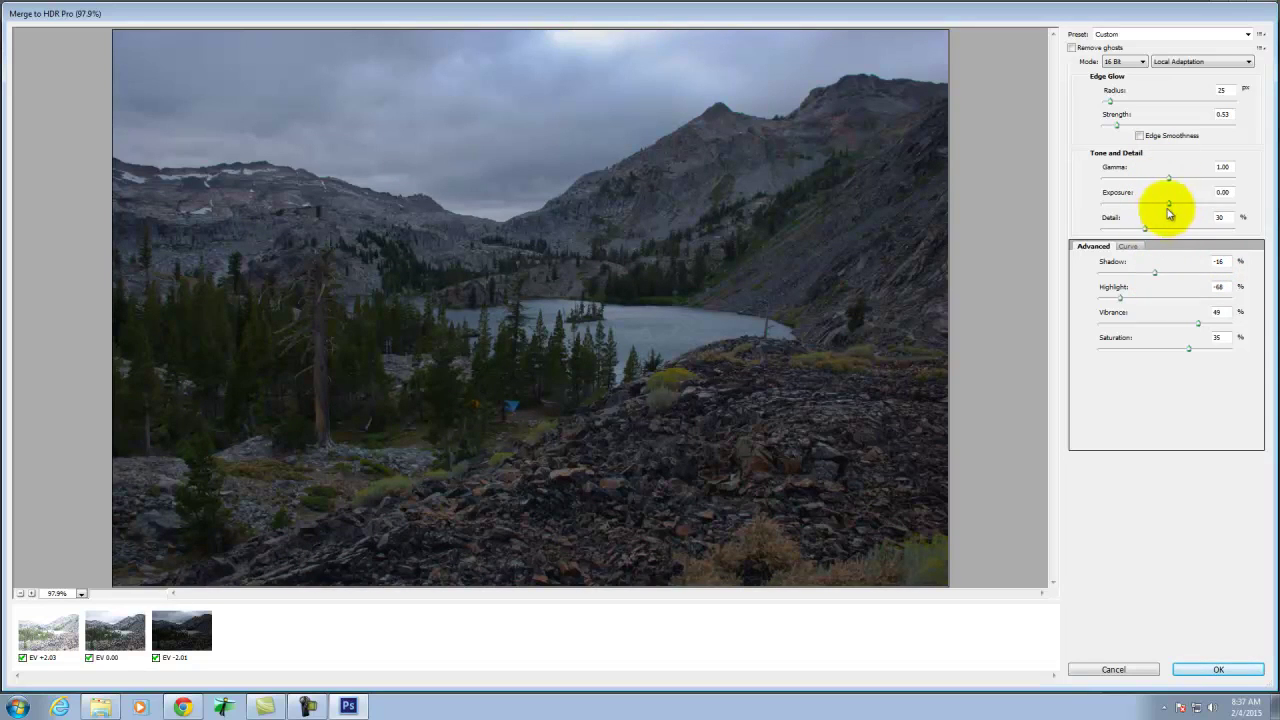
# Set Exposure to 1.15, Highlight to -100% and Shadow to -44%, and create the merged HDR image
pyautogui.moveTo(1169, 204)
pyautogui.mouseDown()
pyautogui.moveTo(1211, 206)
pyautogui.moveTo(1193, 210)
pyautogui.mouseUp()
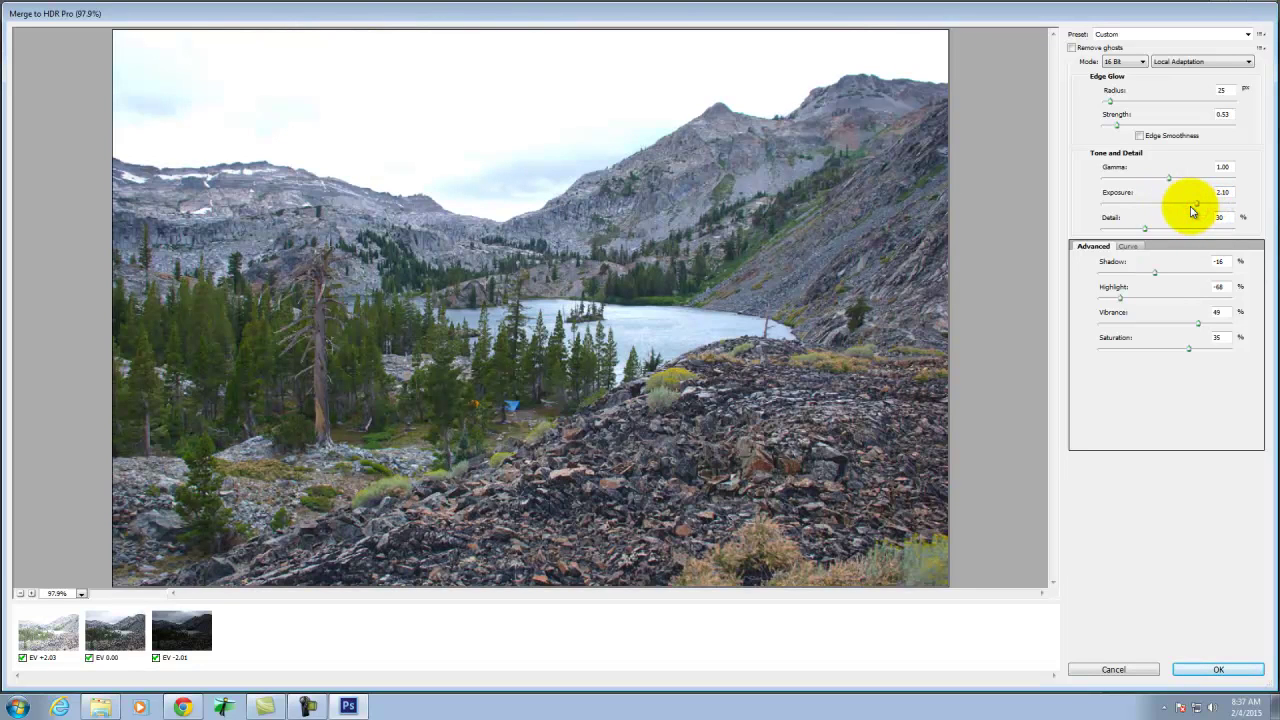
pyautogui.moveTo(1192, 207)
pyautogui.mouseDown()
pyautogui.moveTo(1203, 206)
pyautogui.moveTo(1186, 205)
pyautogui.mouseUp()
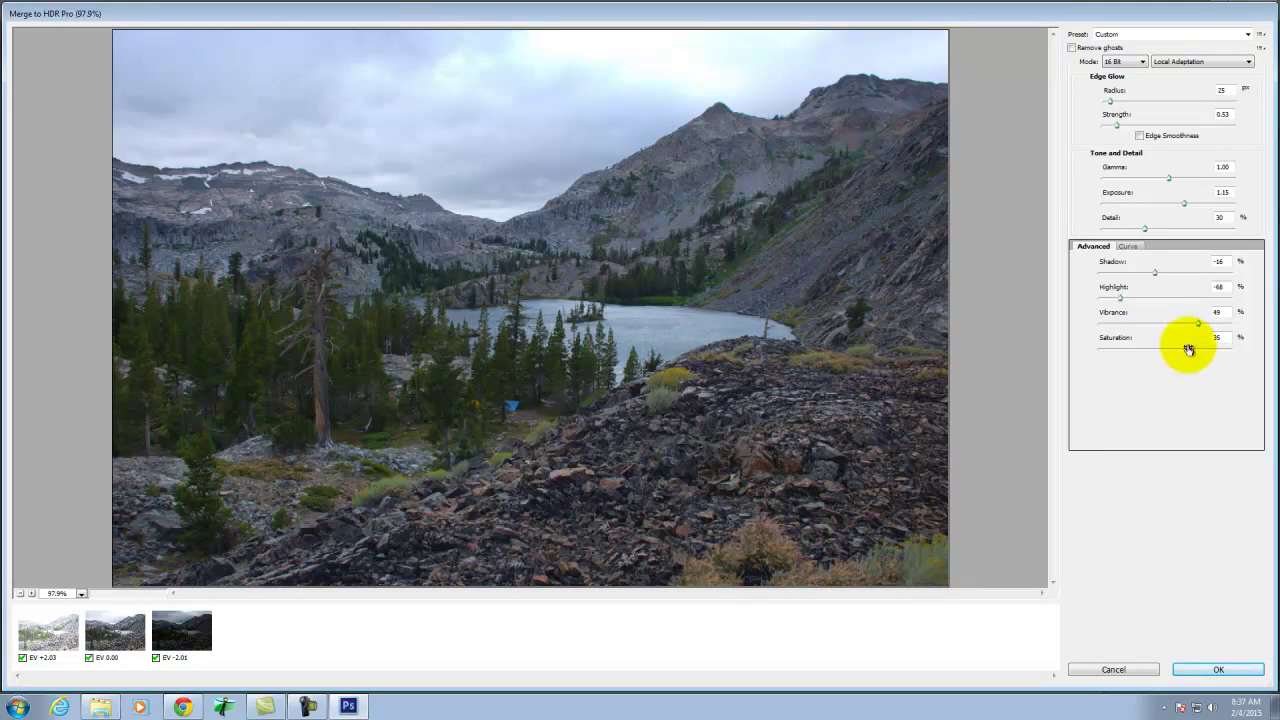
pyautogui.moveTo(1120, 297); pyautogui.dragTo(1137, 274)
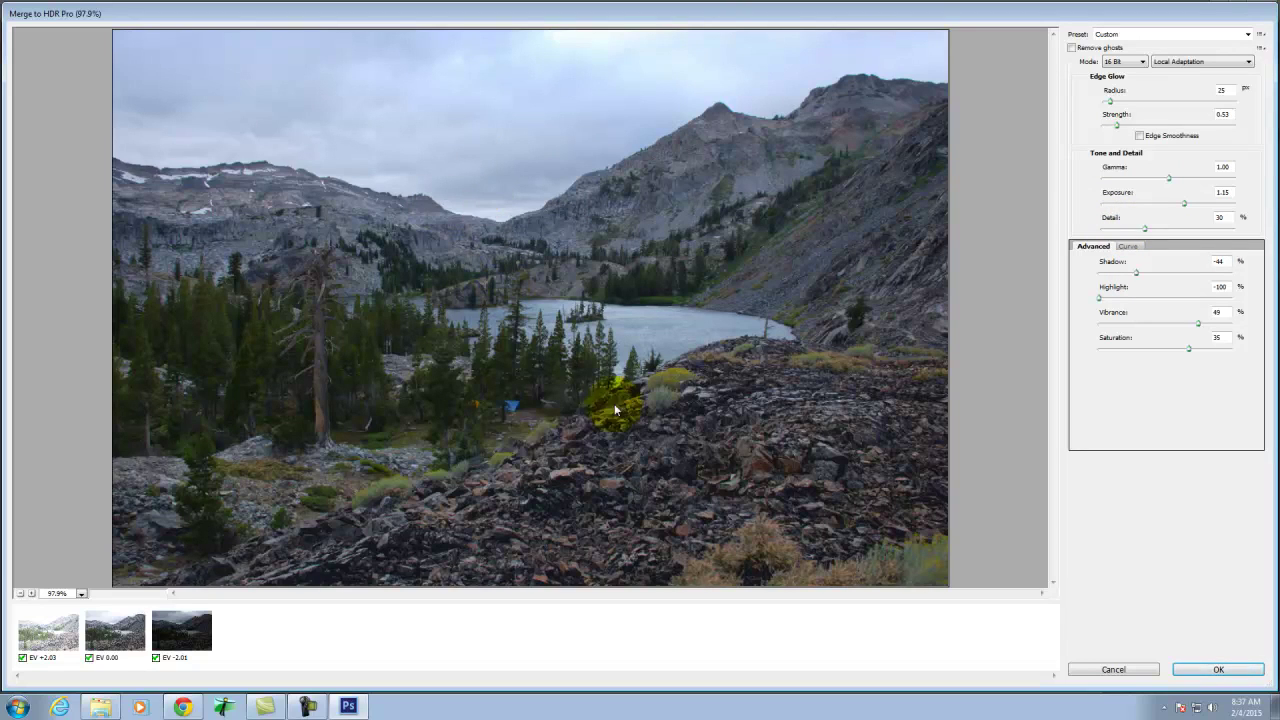
pyautogui.click(1218, 670)
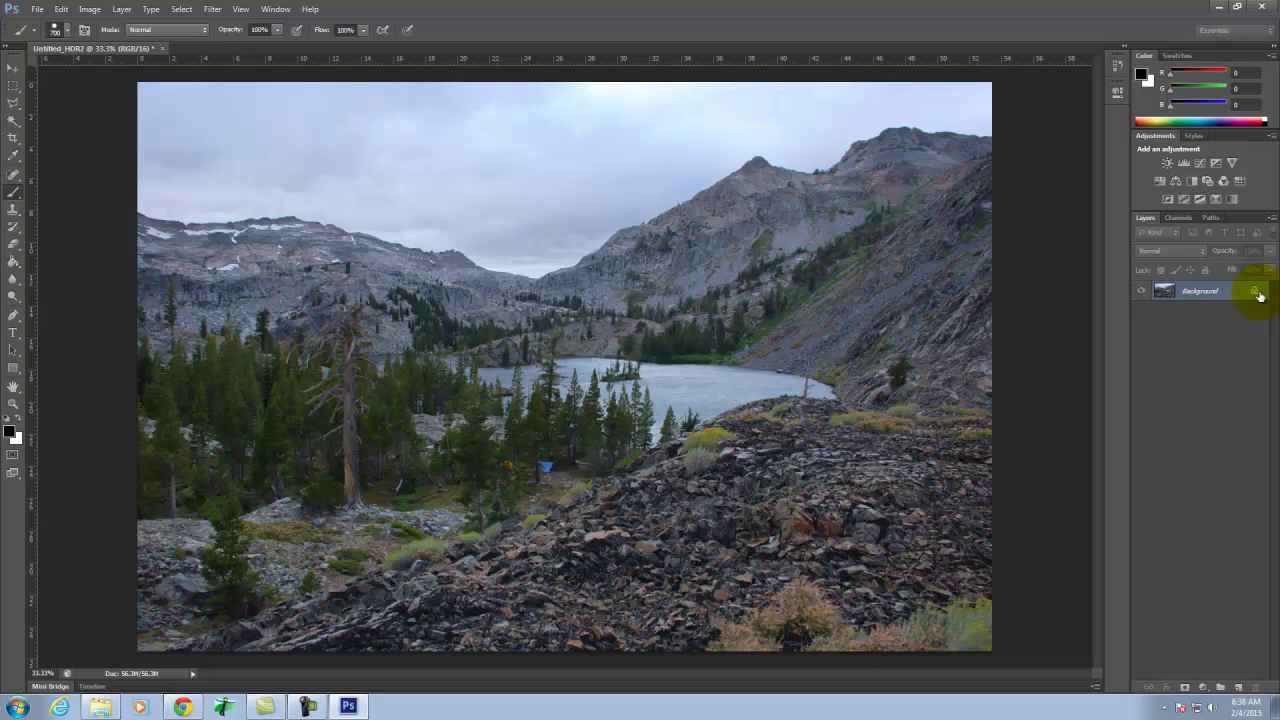
# Add a Channel Mixer adjustment layer named BW above the Background and turn on its Monochrome option
pyautogui.click(120, 11)
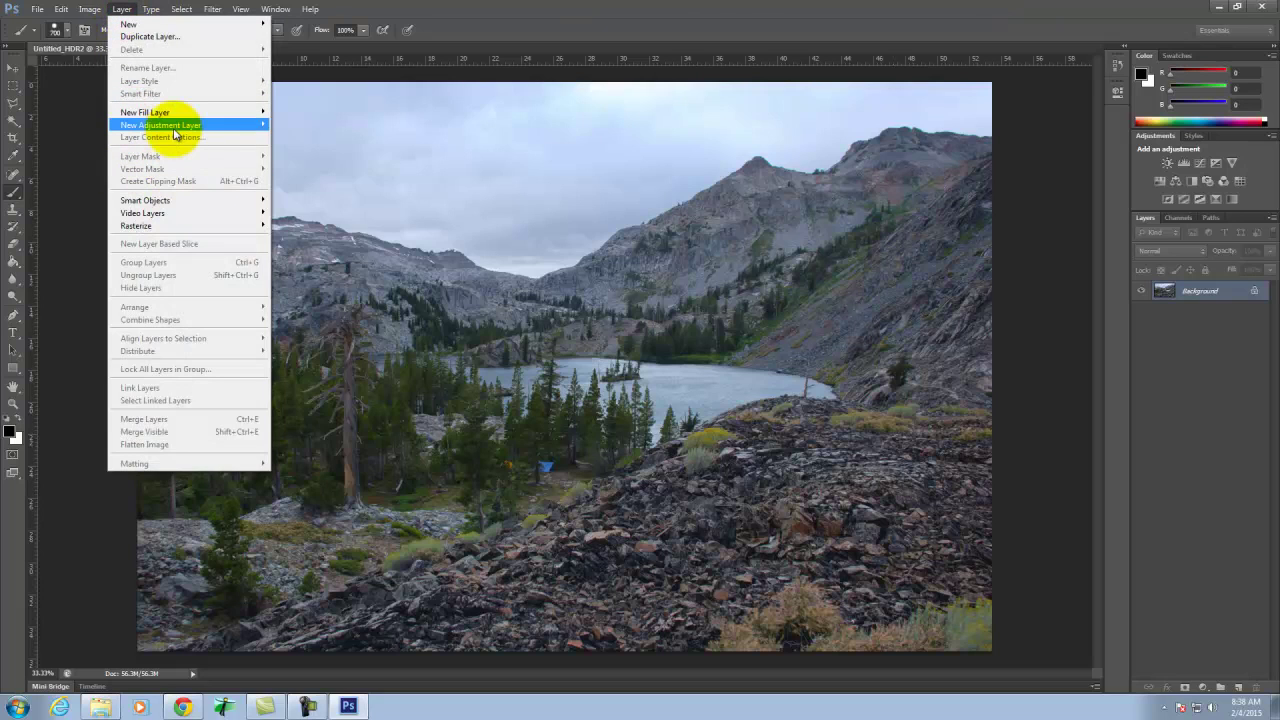
pyautogui.moveTo(177, 126)
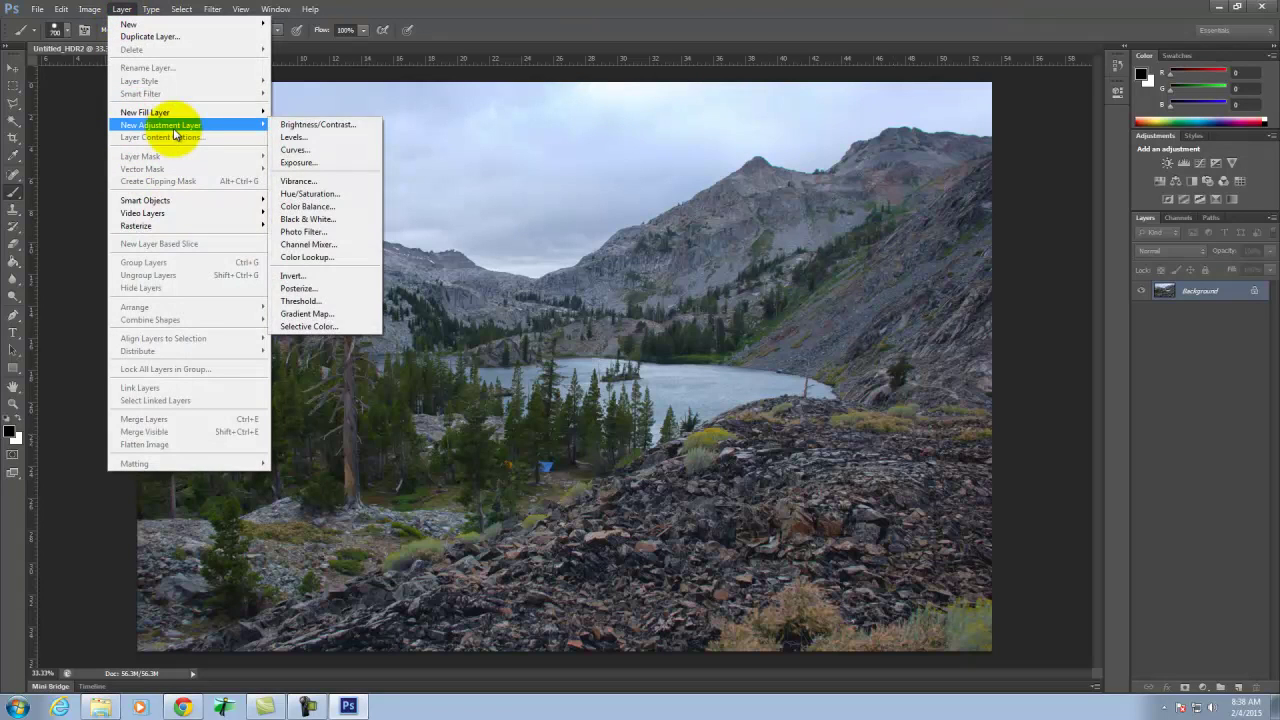
pyautogui.click(350, 244)
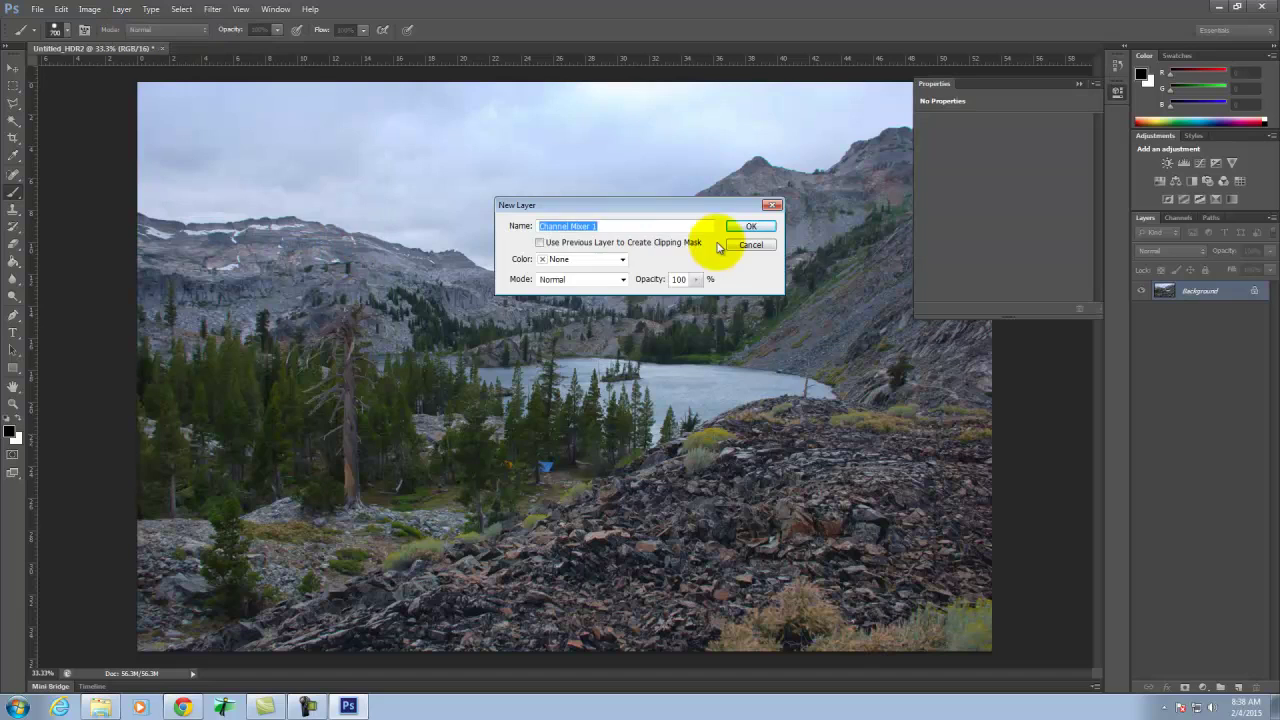
pyautogui.write('B')
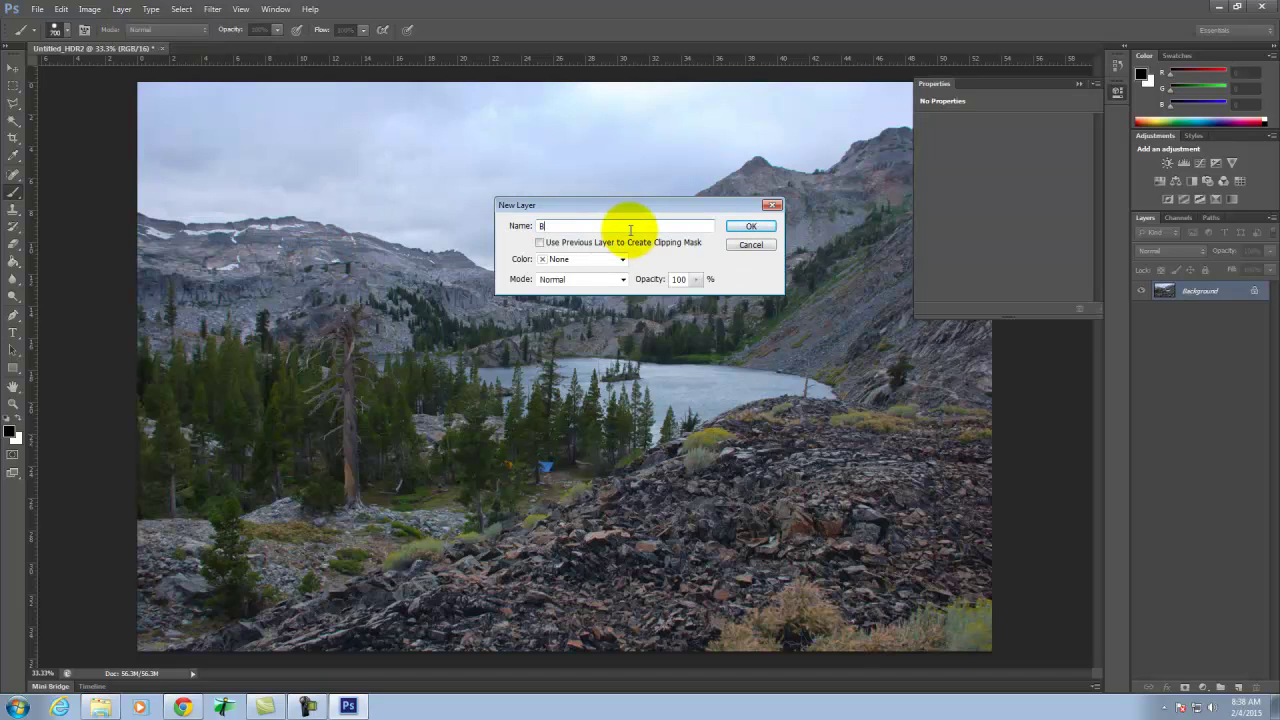
pyautogui.write('W')
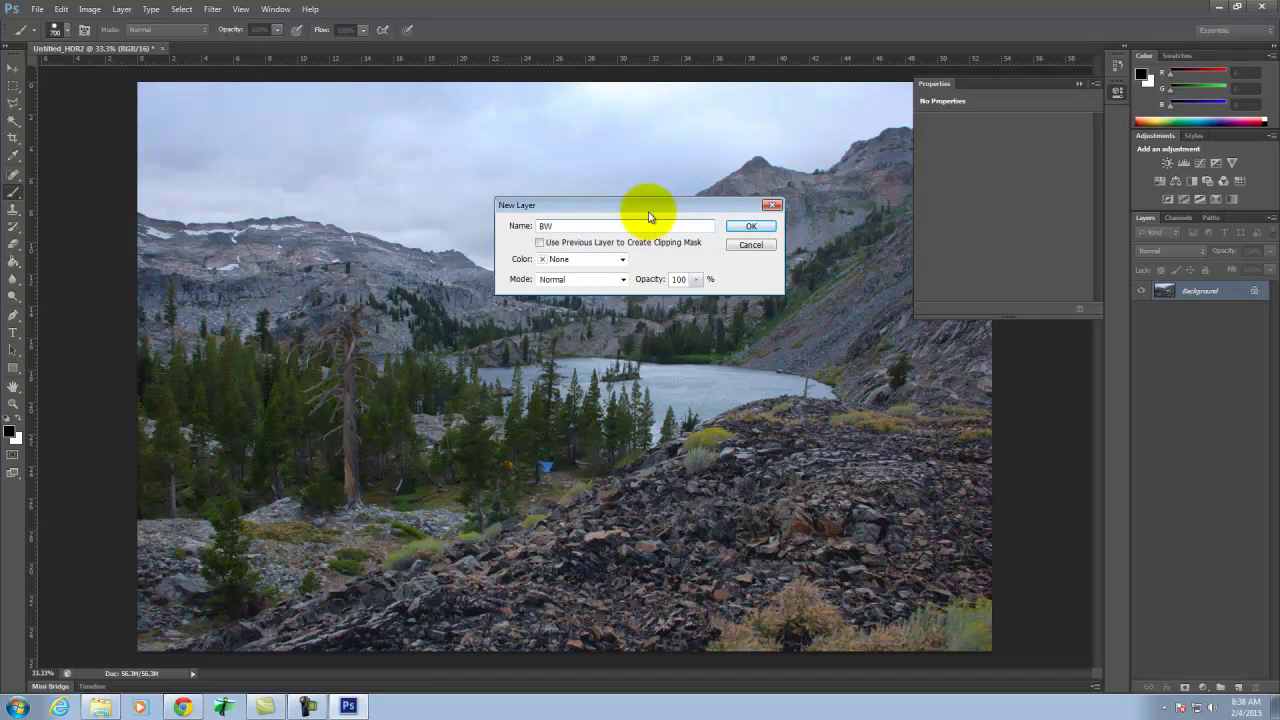
pyautogui.click(751, 226)
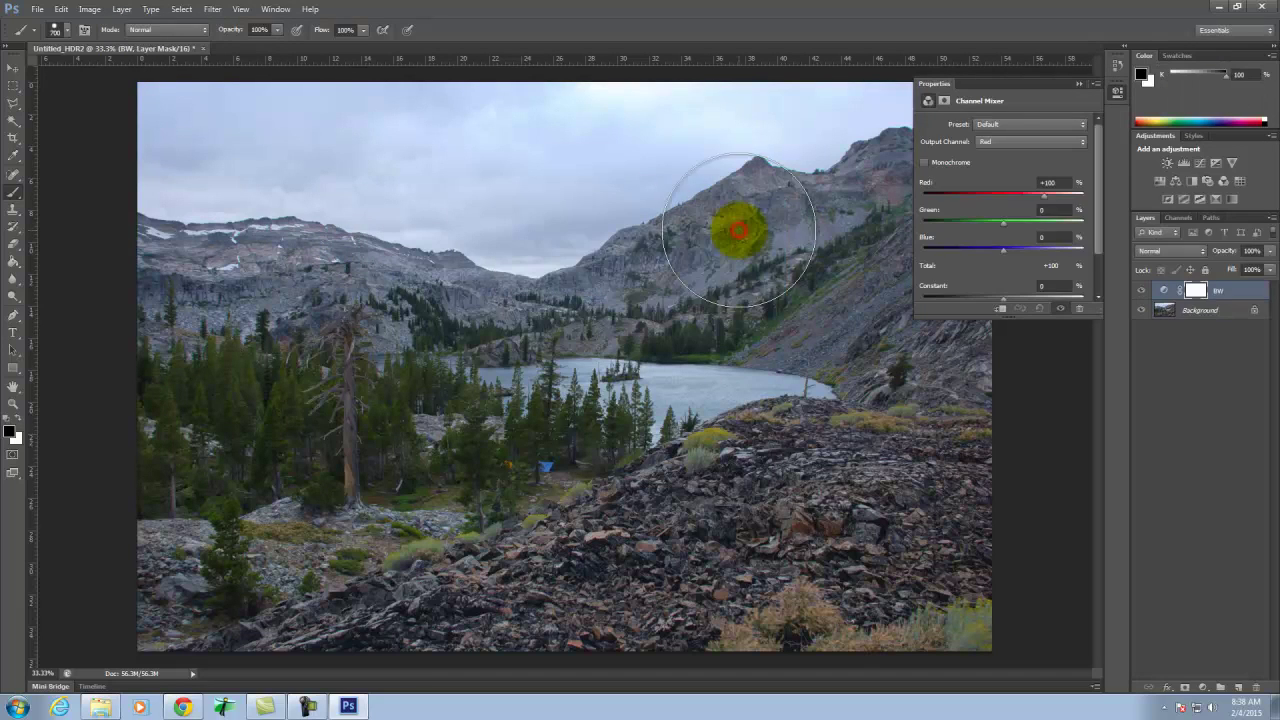
pyautogui.click(924, 163)
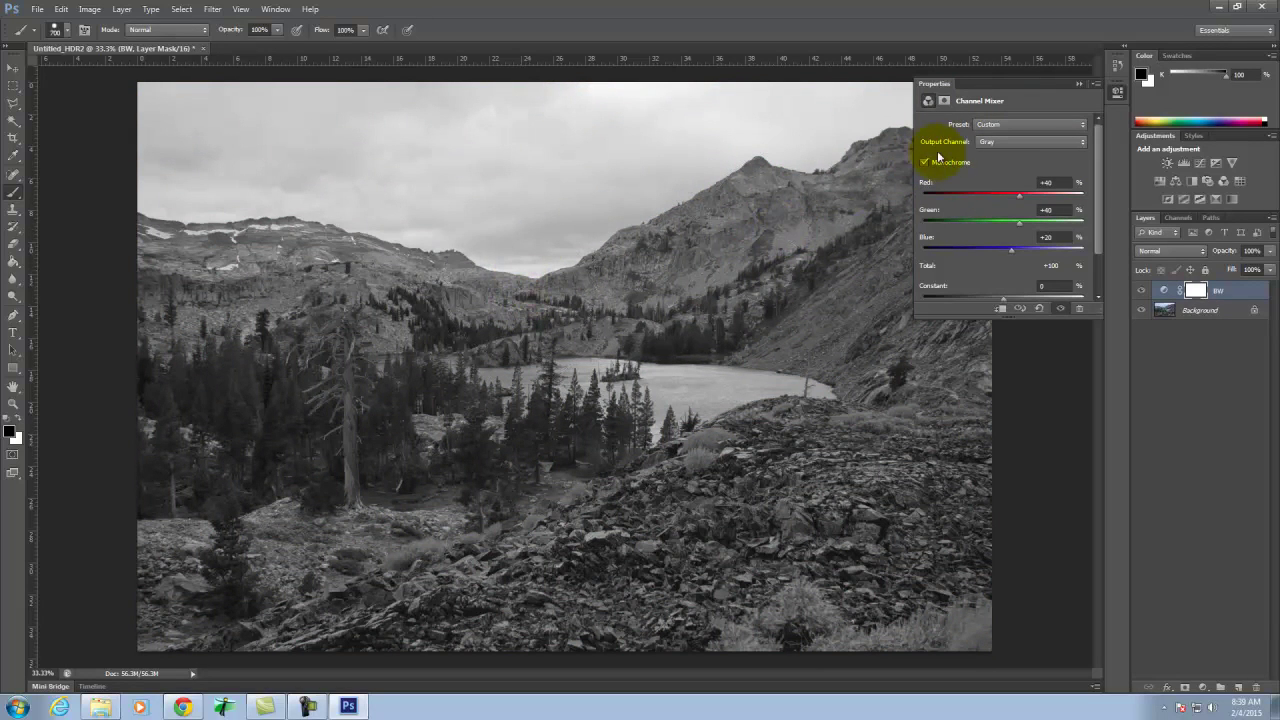
# Try the Infrared and Blue Filter black-and-white presets, and set the BW layer to Black & White with Orange Filter (RGB)
pyautogui.click(1041, 141)
pyautogui.click(1042, 125)
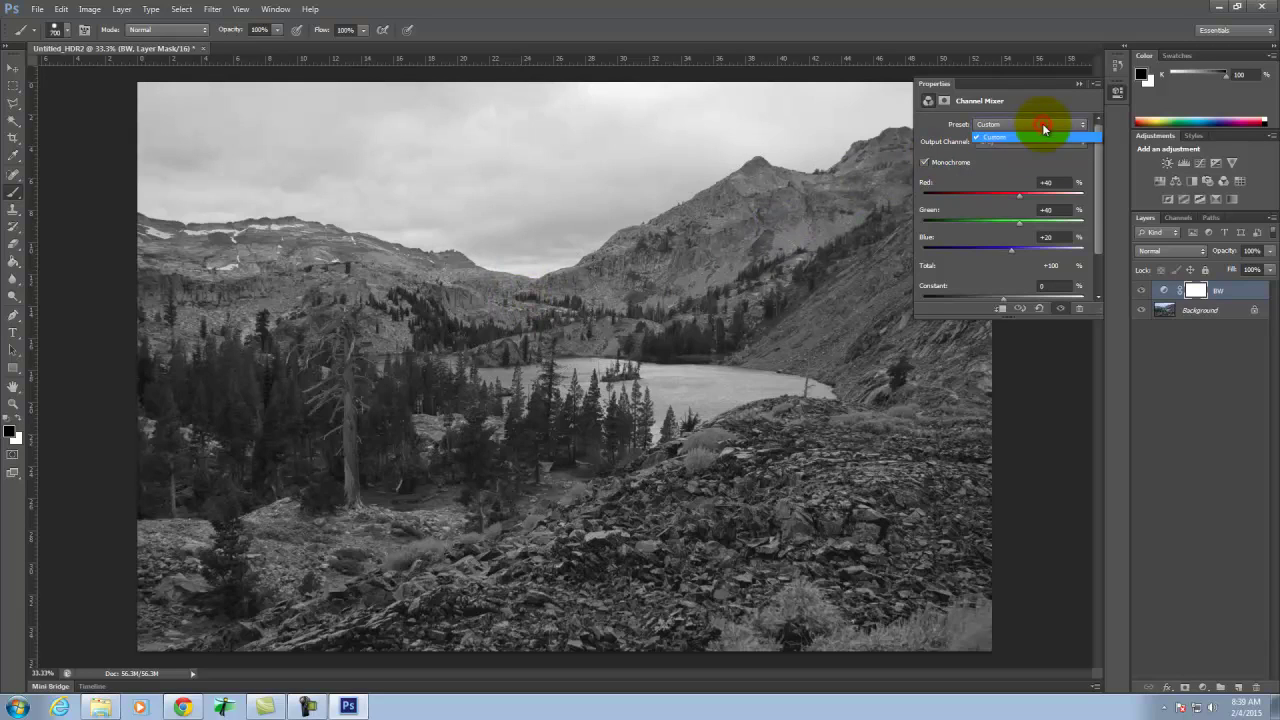
pyautogui.click(1042, 125)
pyautogui.click(1070, 192)
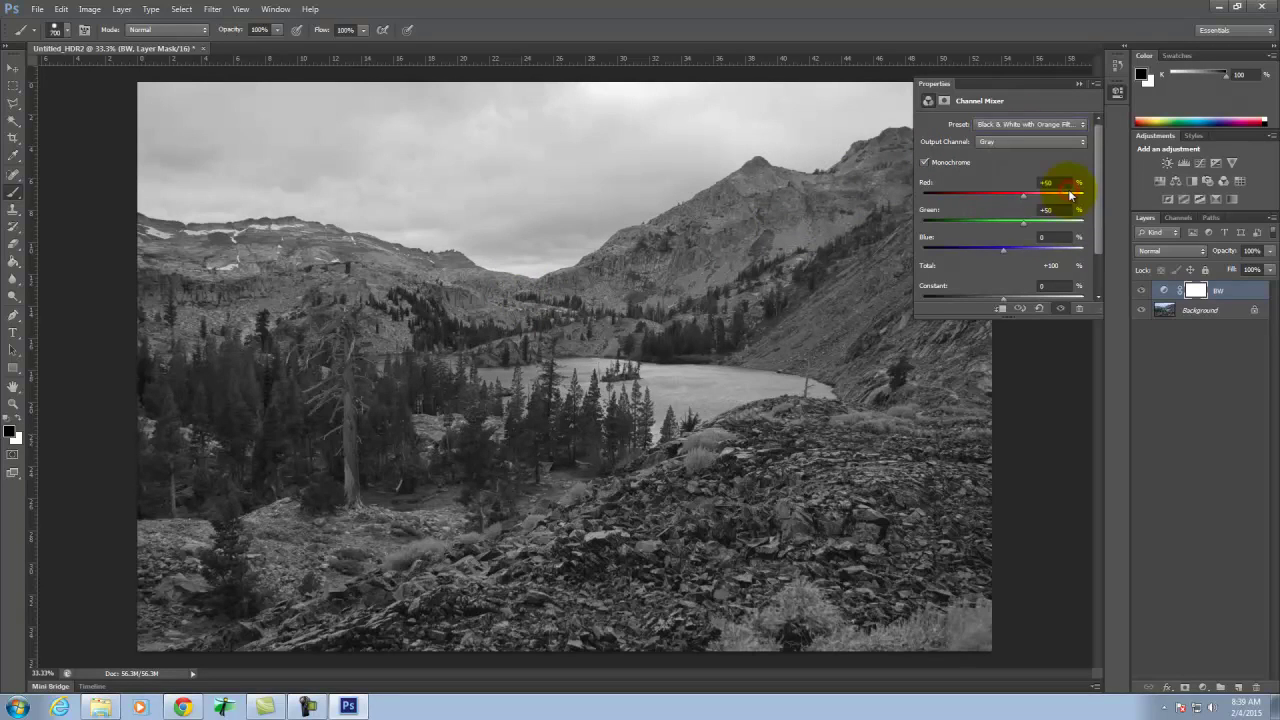
pyautogui.click(1057, 124)
pyautogui.click(1053, 162)
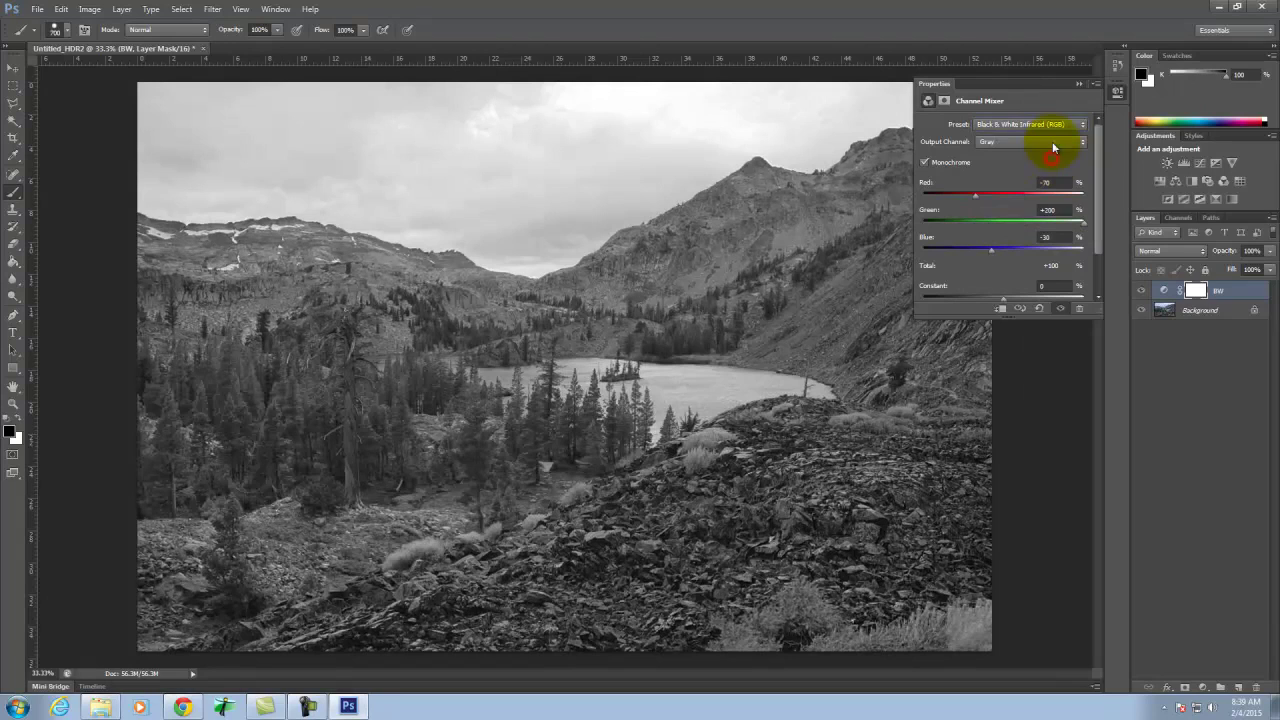
pyautogui.click(1054, 126)
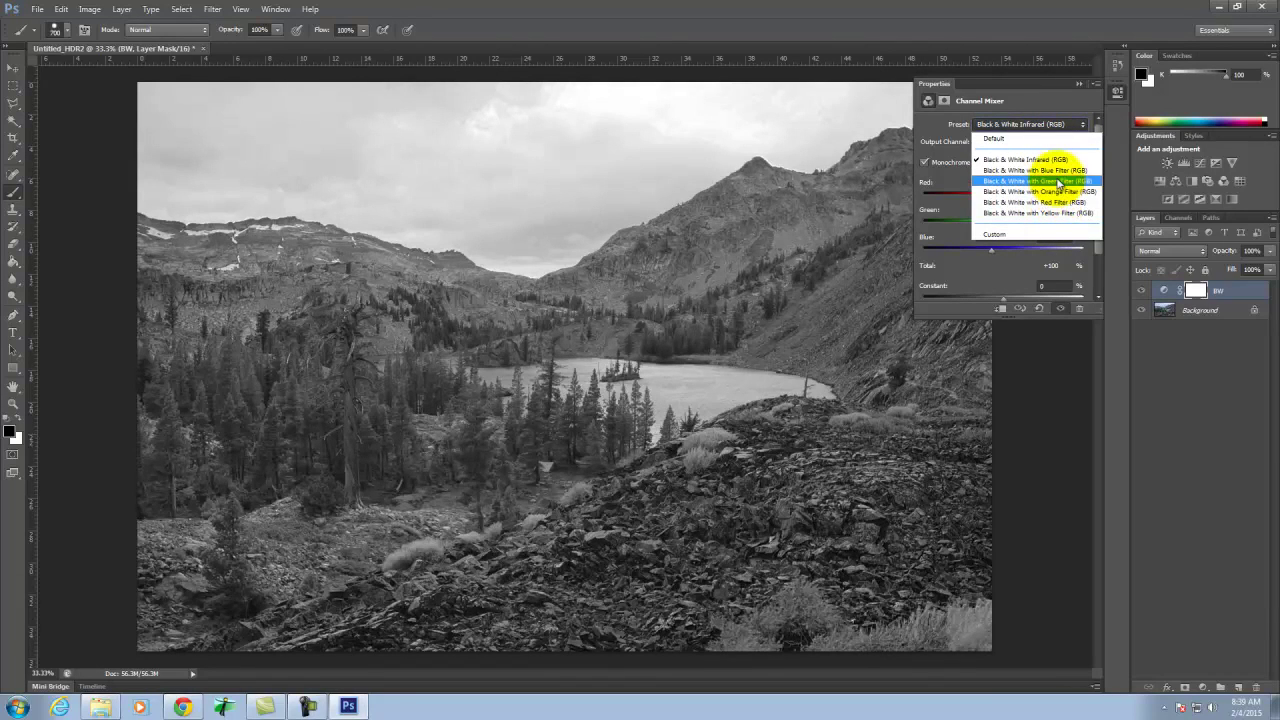
pyautogui.click(1057, 171)
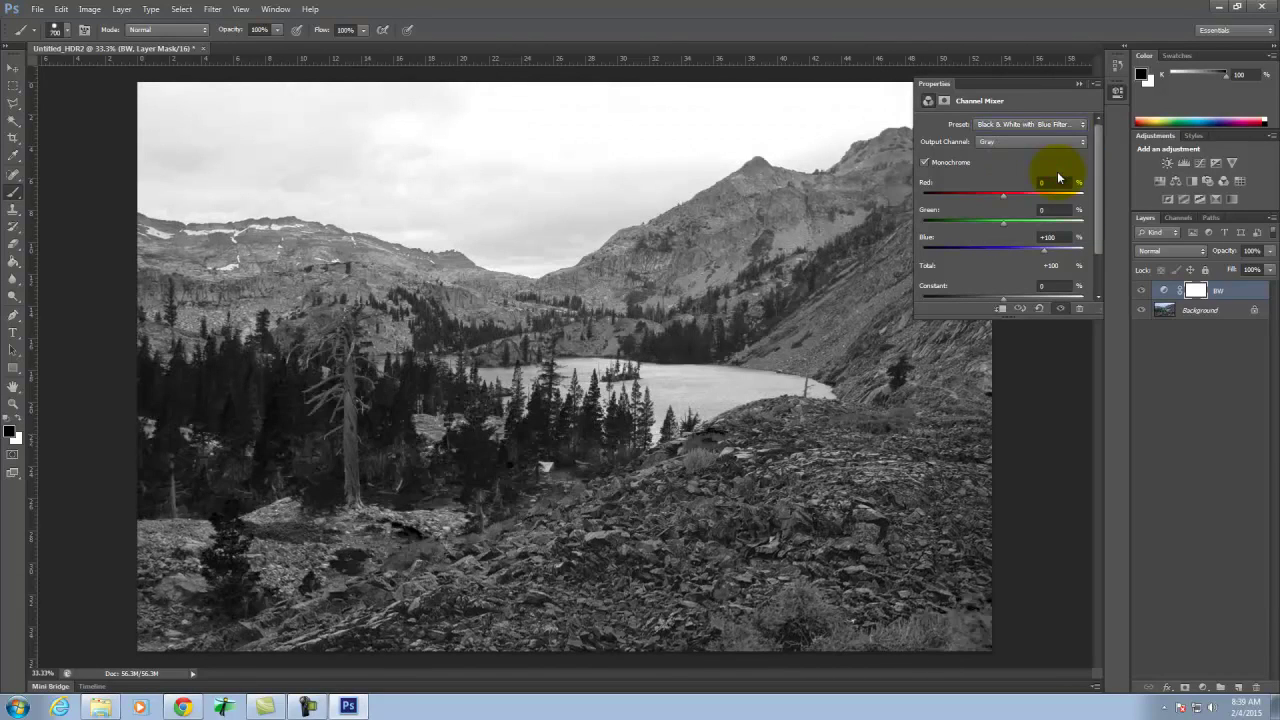
pyautogui.click(1051, 126)
pyautogui.click(1056, 191)
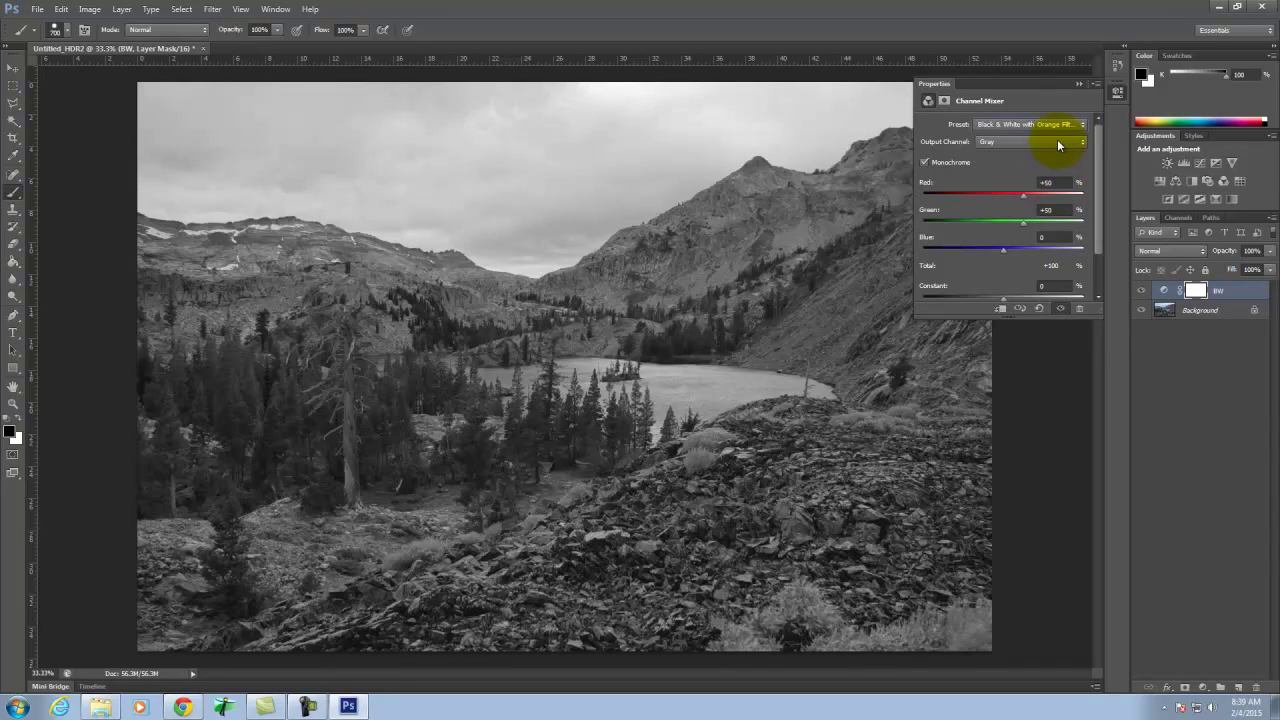
pyautogui.click(1078, 81)
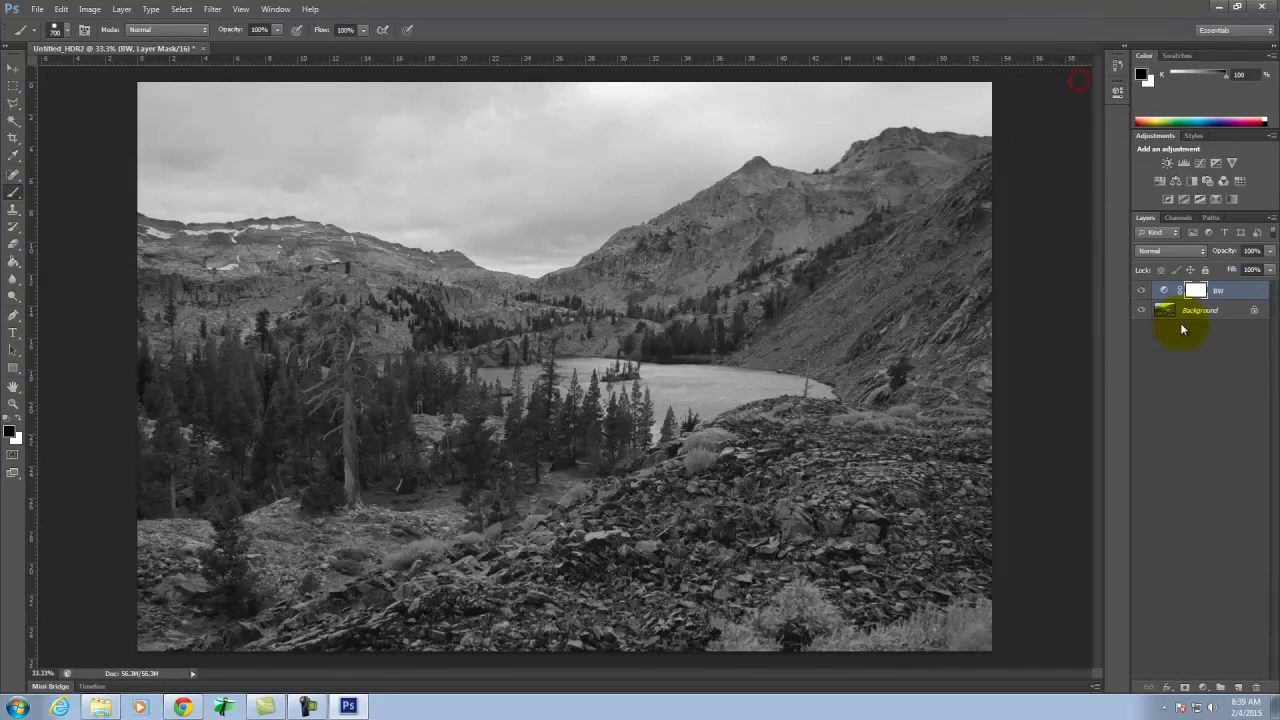
# Reopen the BW layer's Channel Mixer settings to review them
pyautogui.click(1213, 420)
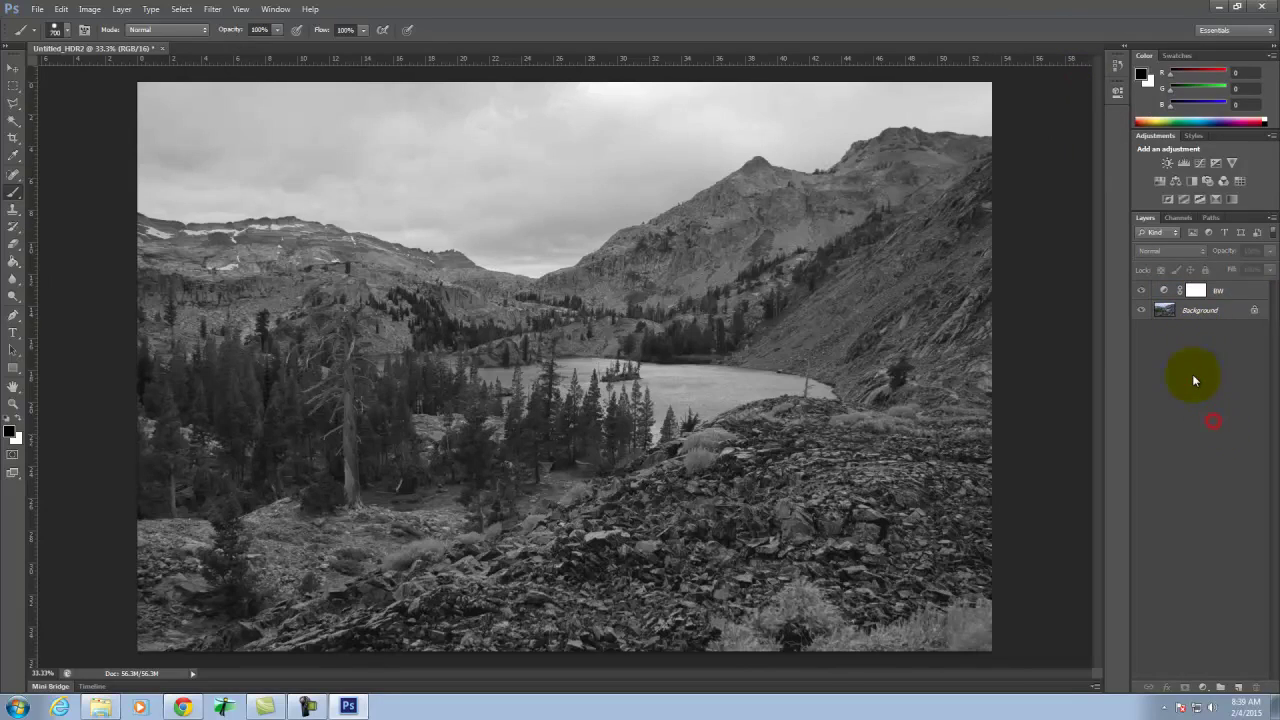
pyautogui.click(1201, 316)
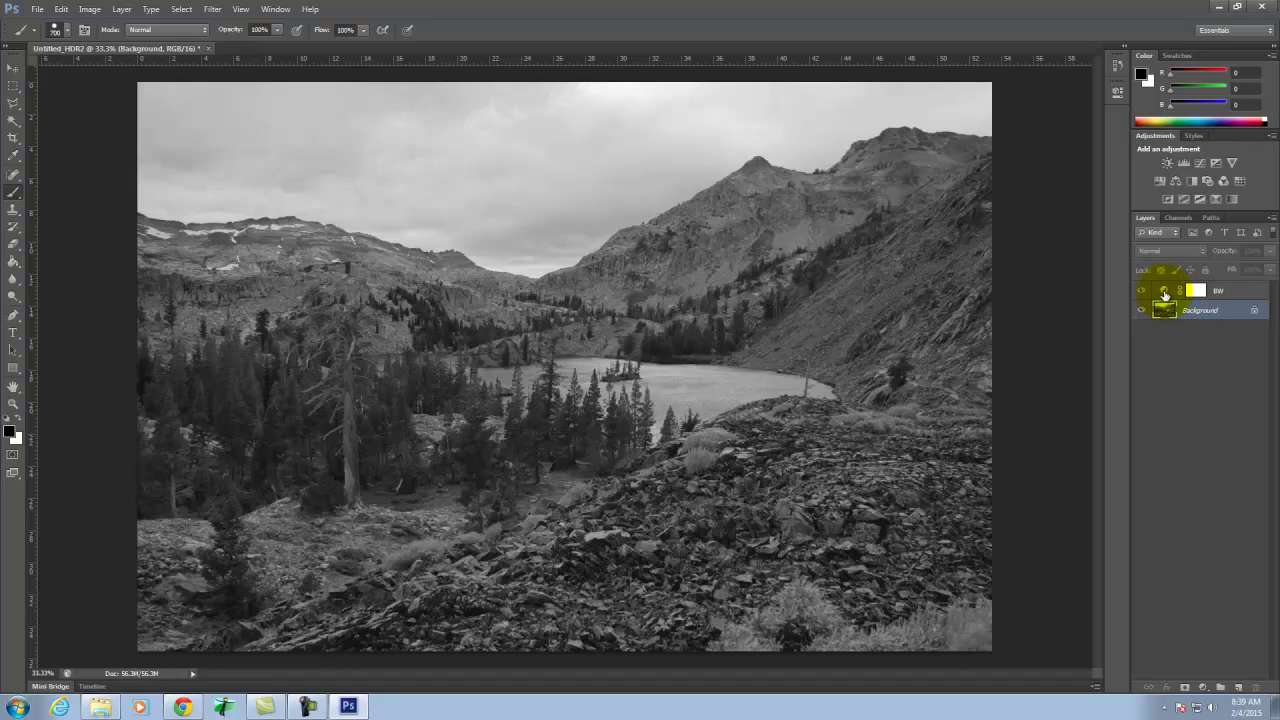
pyautogui.click(1165, 293)
pyautogui.doubleClick(1165, 292)
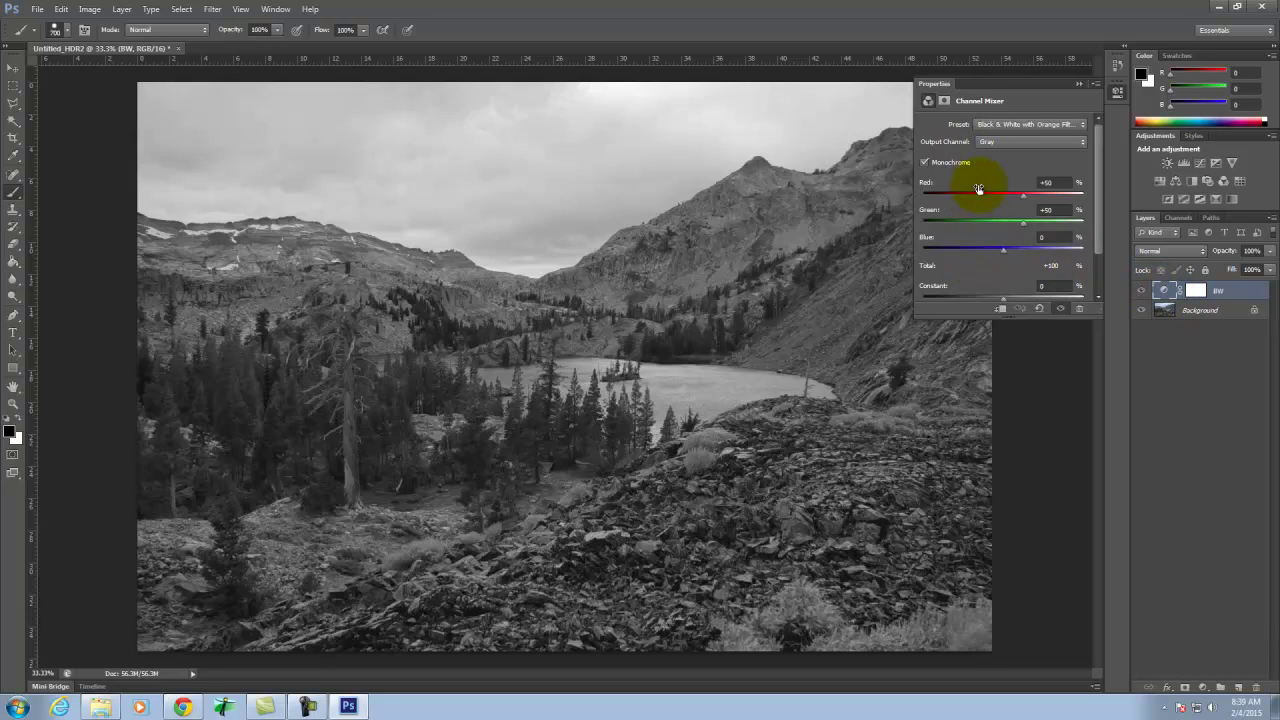
pyautogui.click(1205, 359)
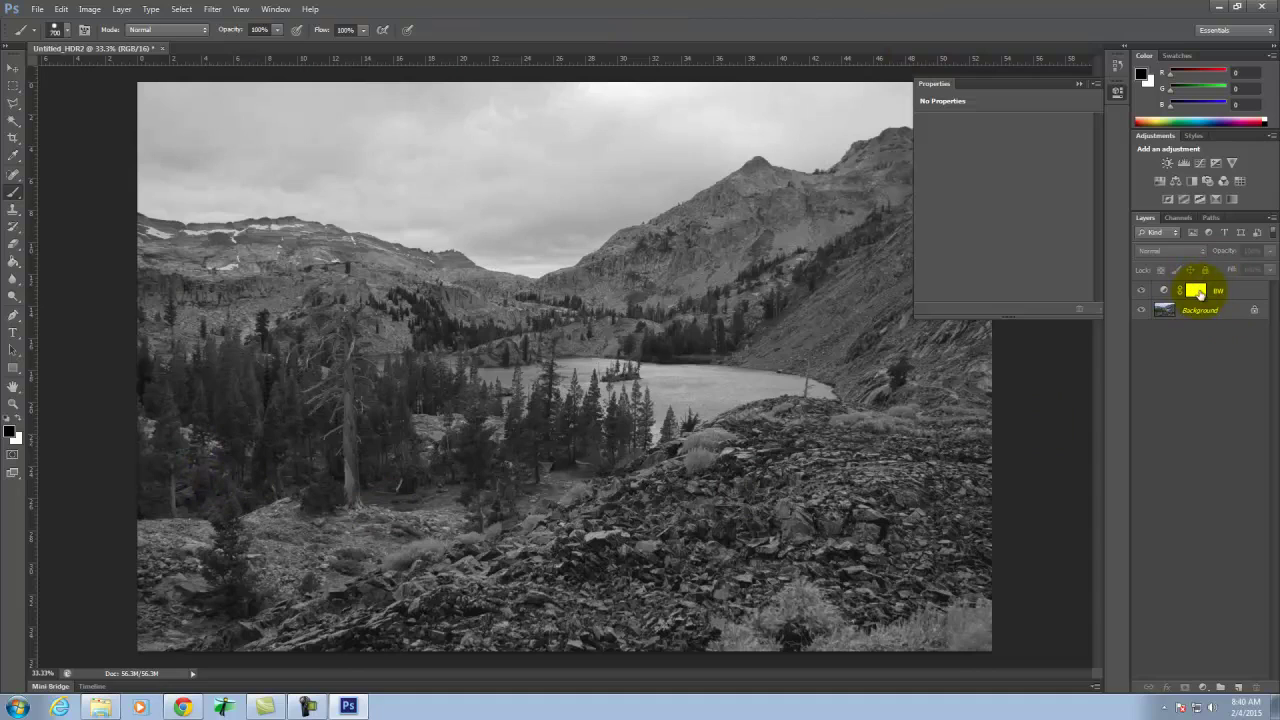
# Select the BW layer's mask for painting, with black as the foreground color and the Brush tool active
pyautogui.click(1191, 293)
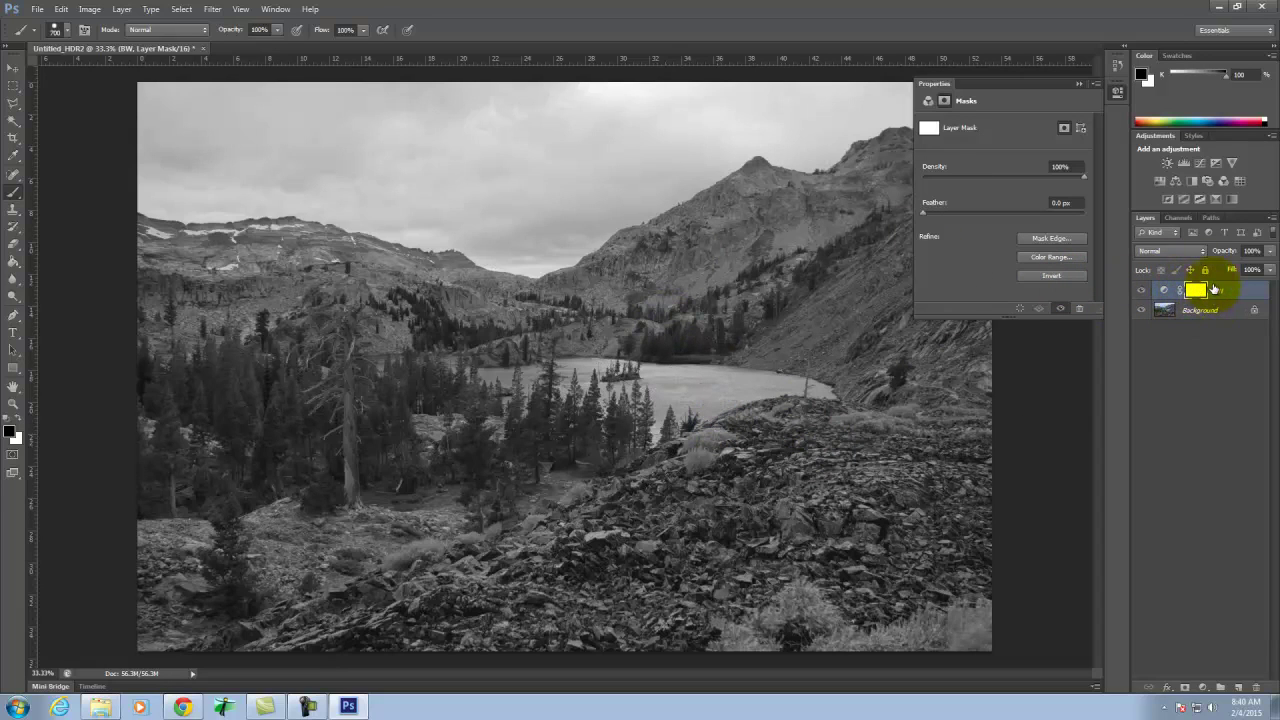
pyautogui.click(1196, 379)
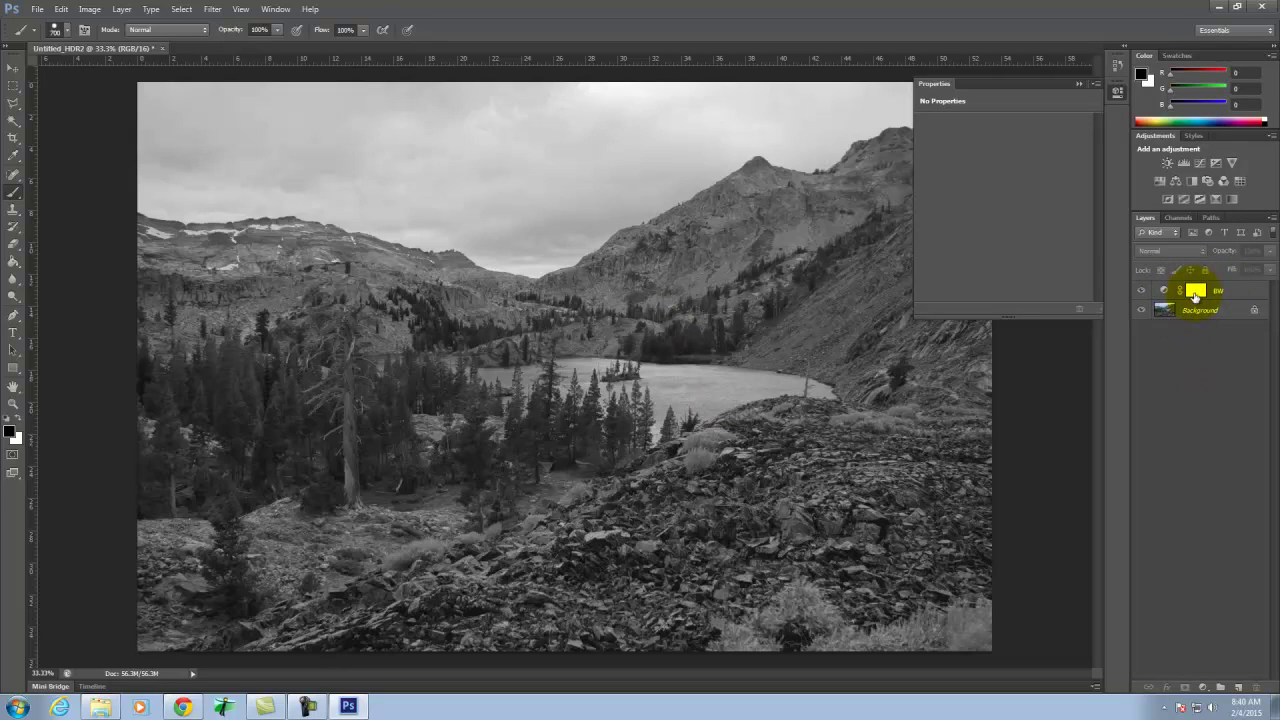
pyautogui.click(1234, 290)
pyautogui.click(1167, 292)
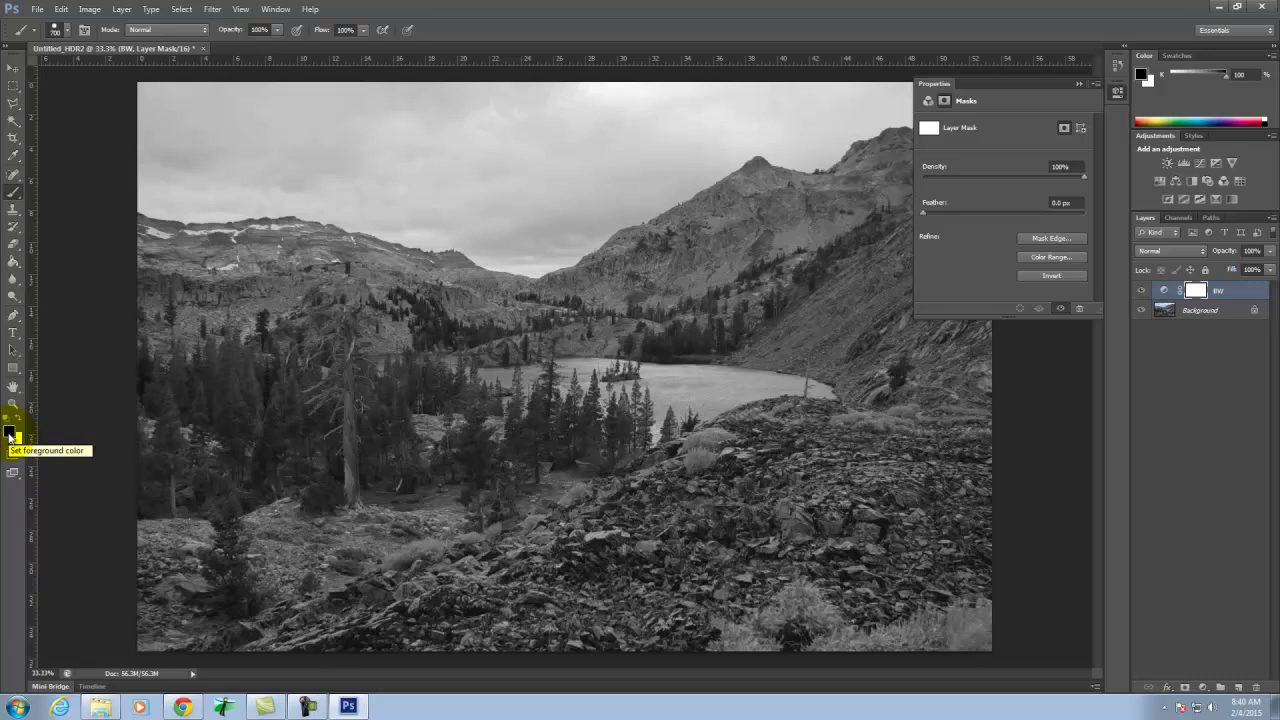
pyautogui.click(12, 436)
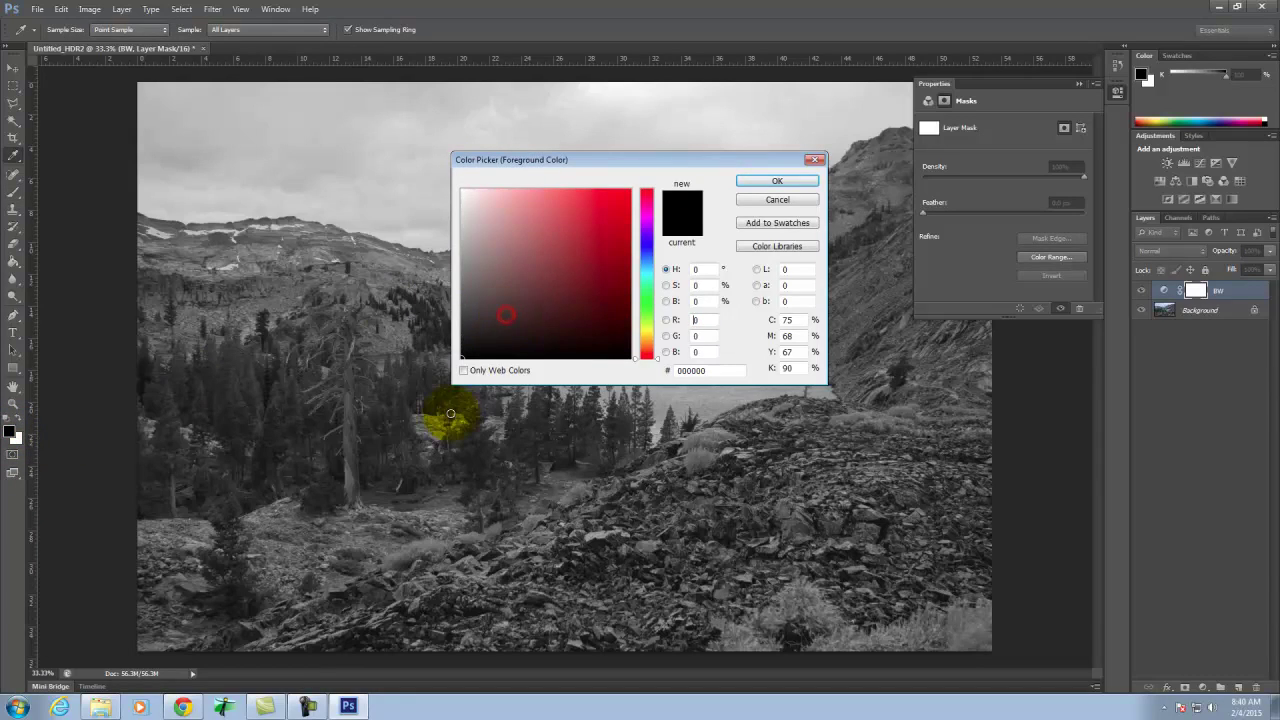
pyautogui.click(777, 181)
pyautogui.press('b')
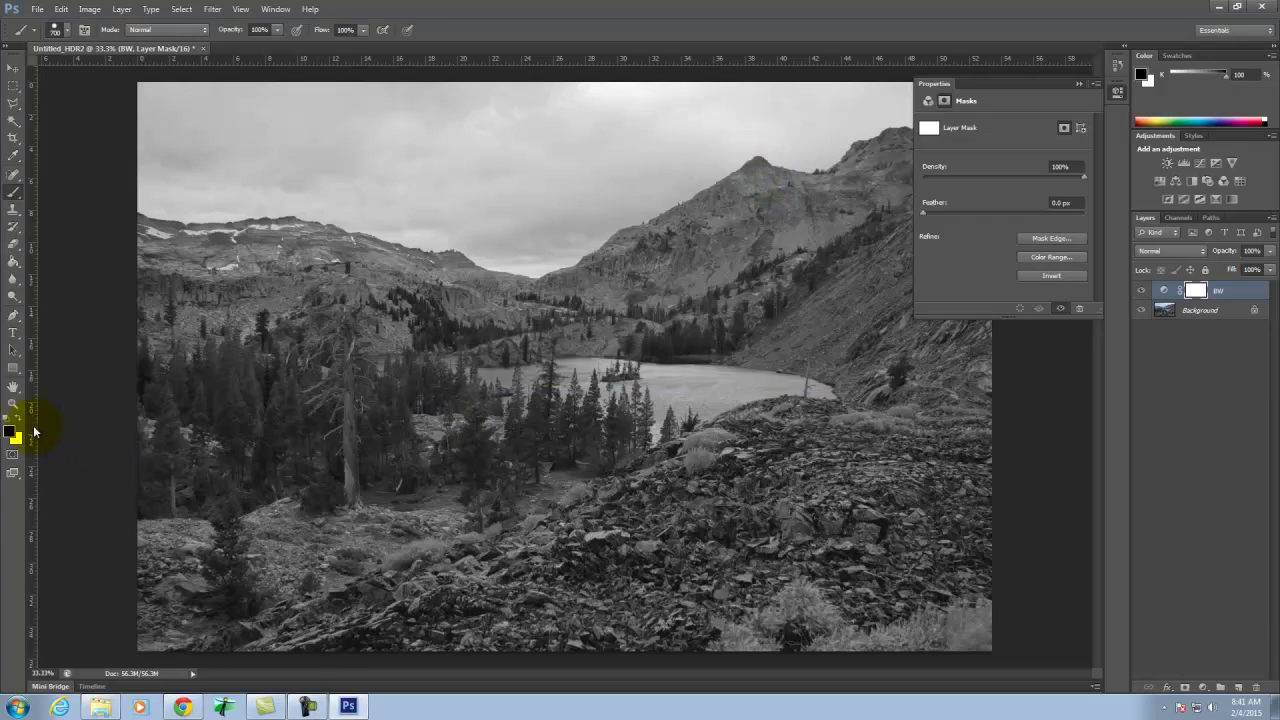
# Reduce the brush size to about 195 px at 100% hardness
pyautogui.click(64, 30)
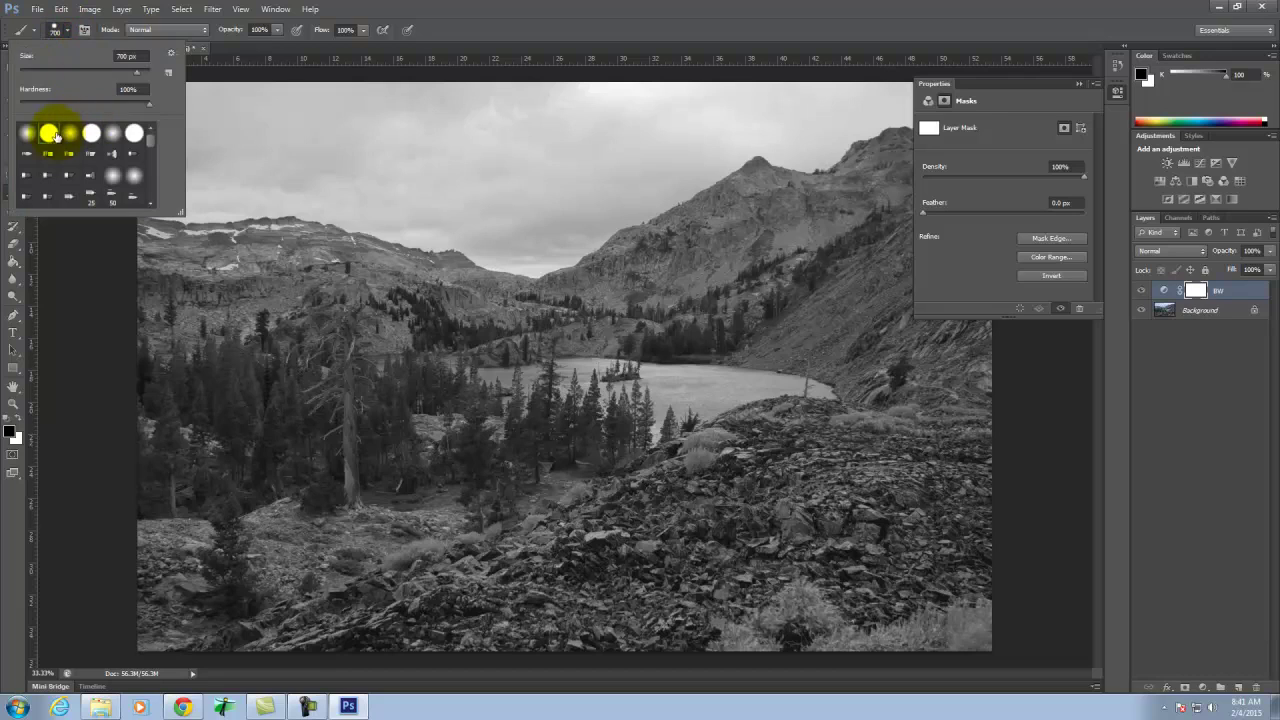
pyautogui.moveTo(122, 77)
pyautogui.mouseDown()
pyautogui.moveTo(317, 157)
pyautogui.moveTo(206, 71)
pyautogui.moveTo(115, 50)
pyautogui.mouseUp()
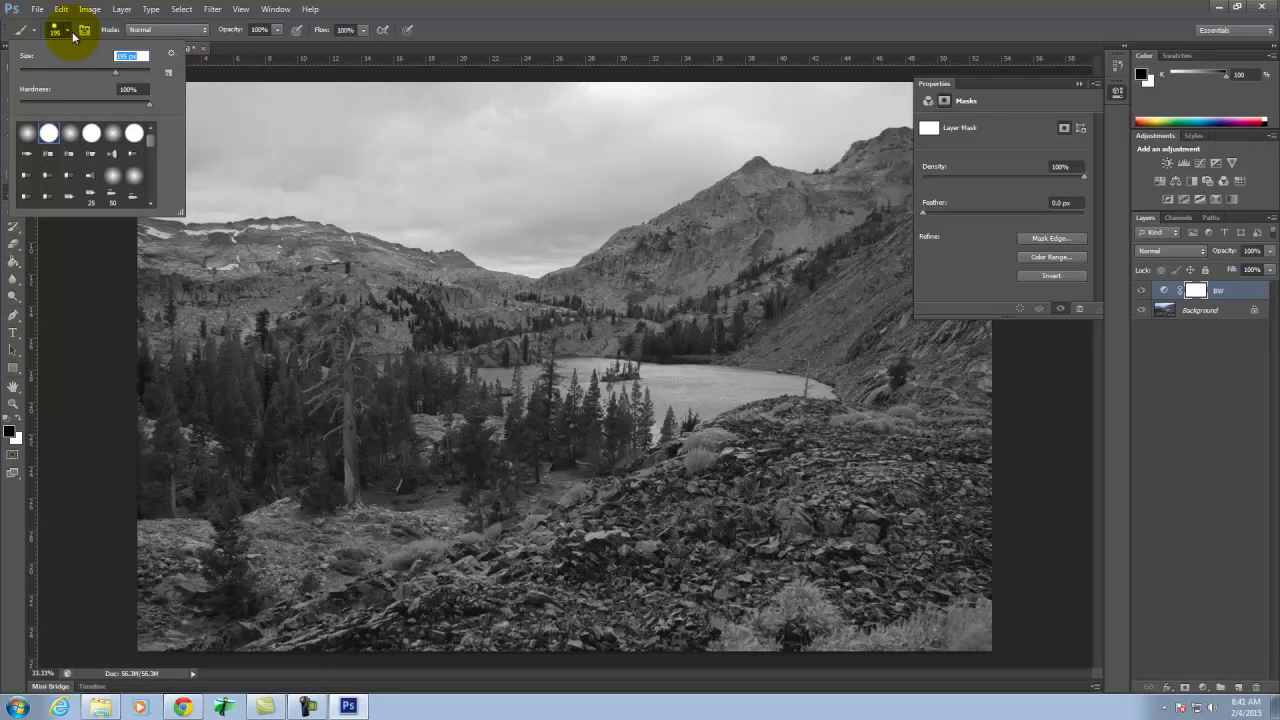
pyautogui.click(68, 31)
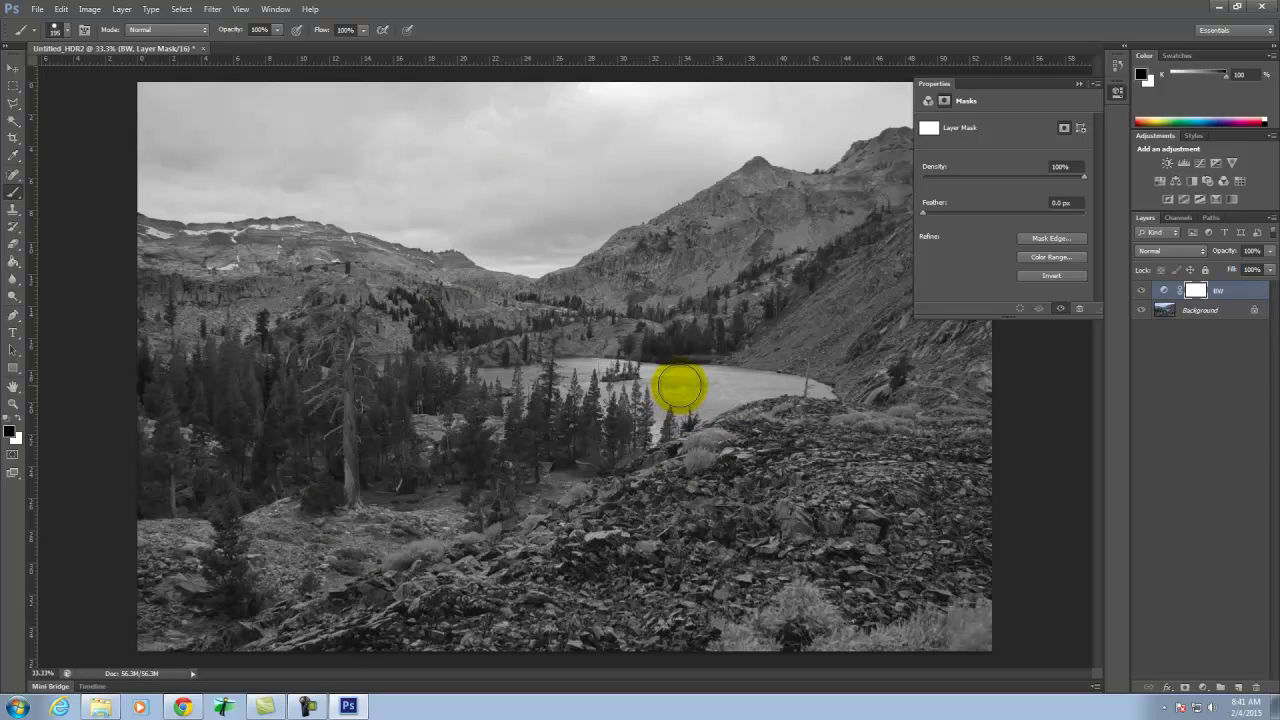
# Paint a black stroke on the BW mask over the open water in the middle of the lake
pyautogui.hotkey('ctrl', '=')
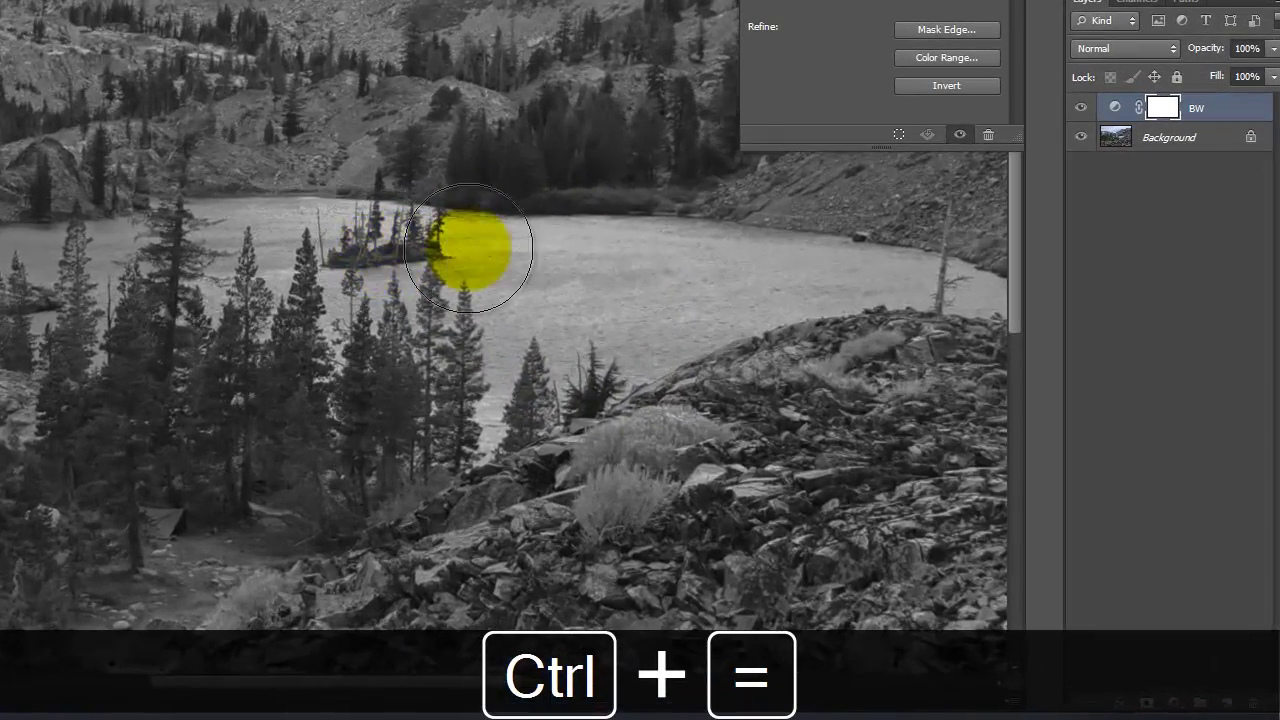
pyautogui.press('space')
pyautogui.moveTo(714, 257); pyautogui.dragTo(271, 243)
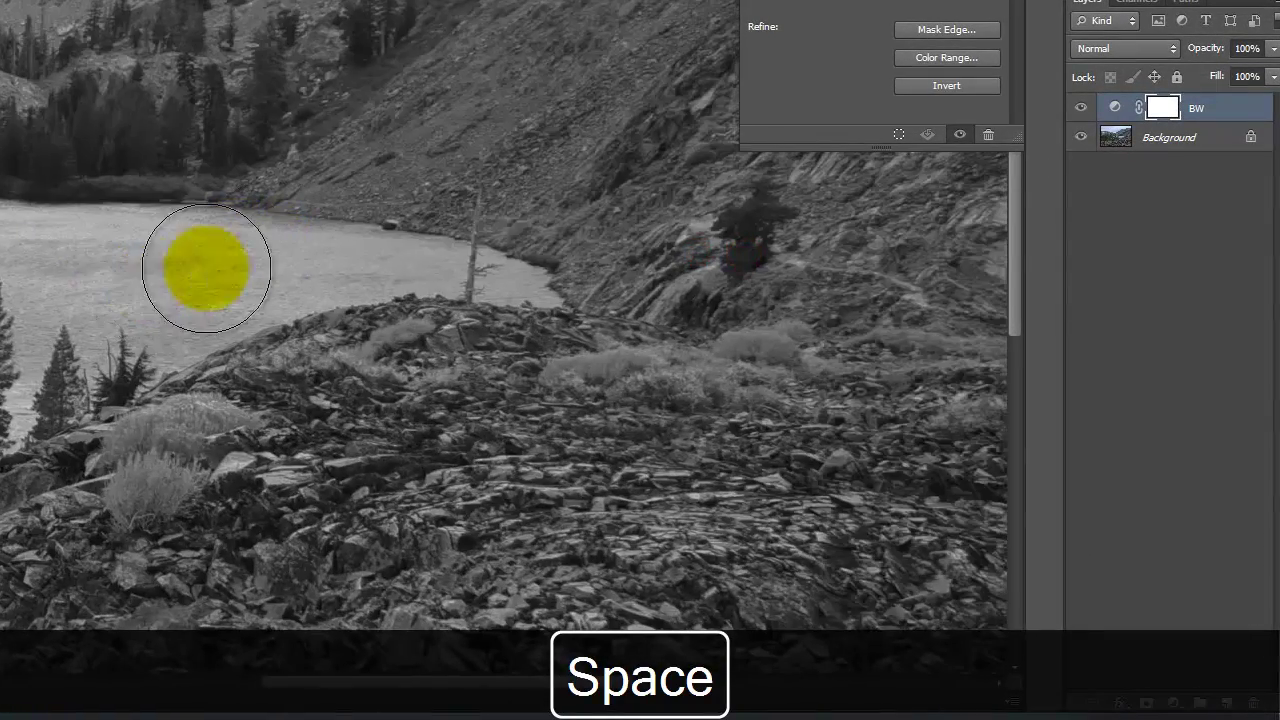
pyautogui.click(1150, 107)
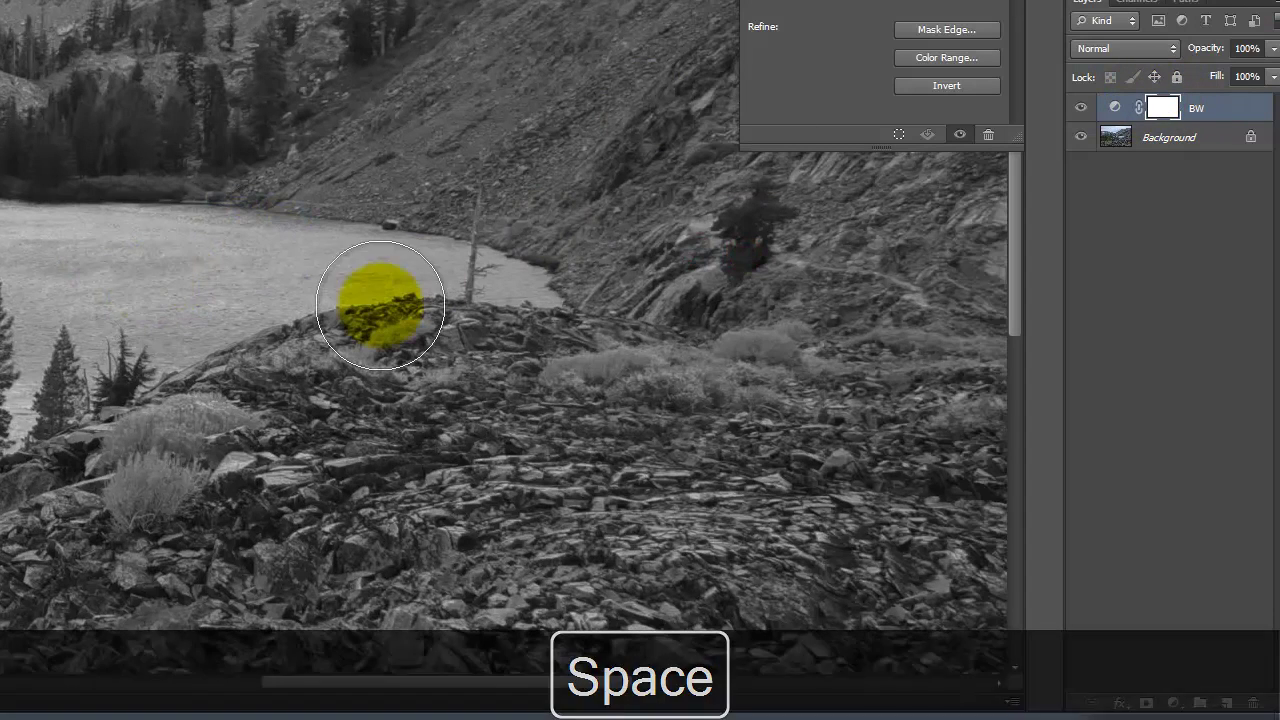
pyautogui.moveTo(164, 281)
pyautogui.mouseDown()
pyautogui.moveTo(61, 272)
pyautogui.moveTo(244, 281)
pyautogui.moveTo(69, 277)
pyautogui.mouseUp()
pyautogui.click(1166, 107)
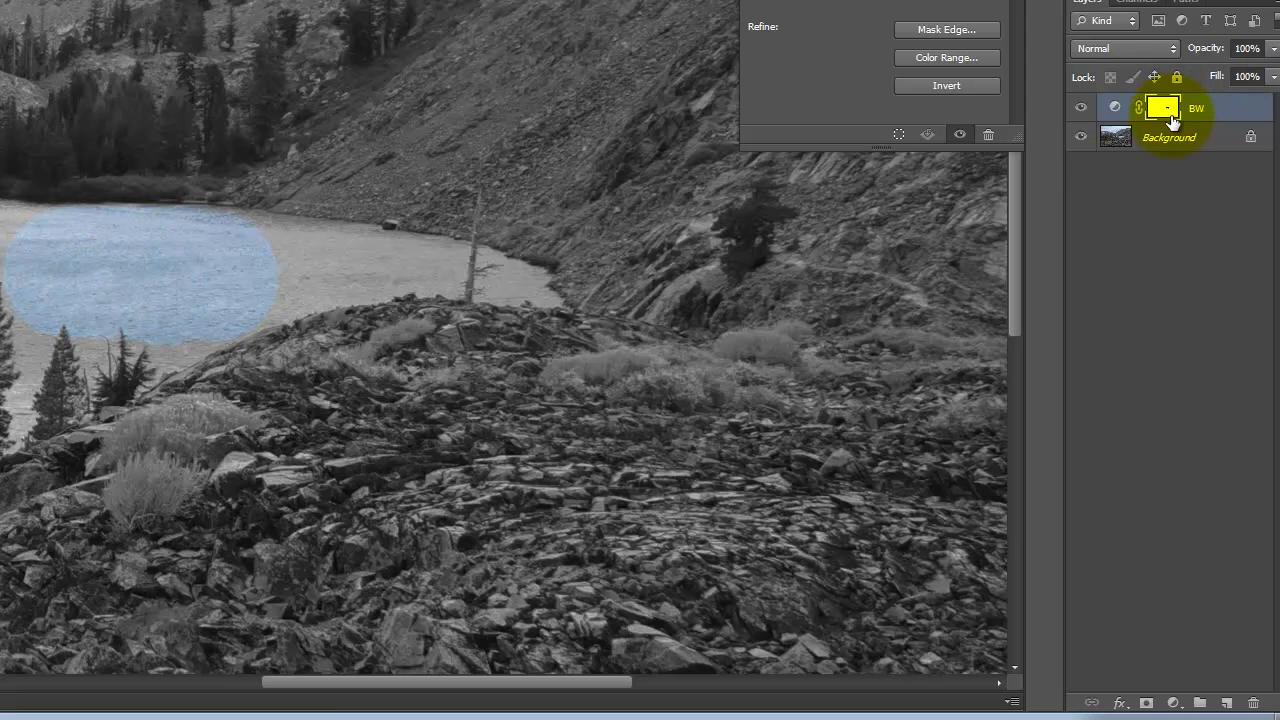
pyautogui.moveTo(1172, 103)
pyautogui.mouseDown()
pyautogui.moveTo(1143, 120)
pyautogui.moveTo(1190, 105)
pyautogui.mouseUp()
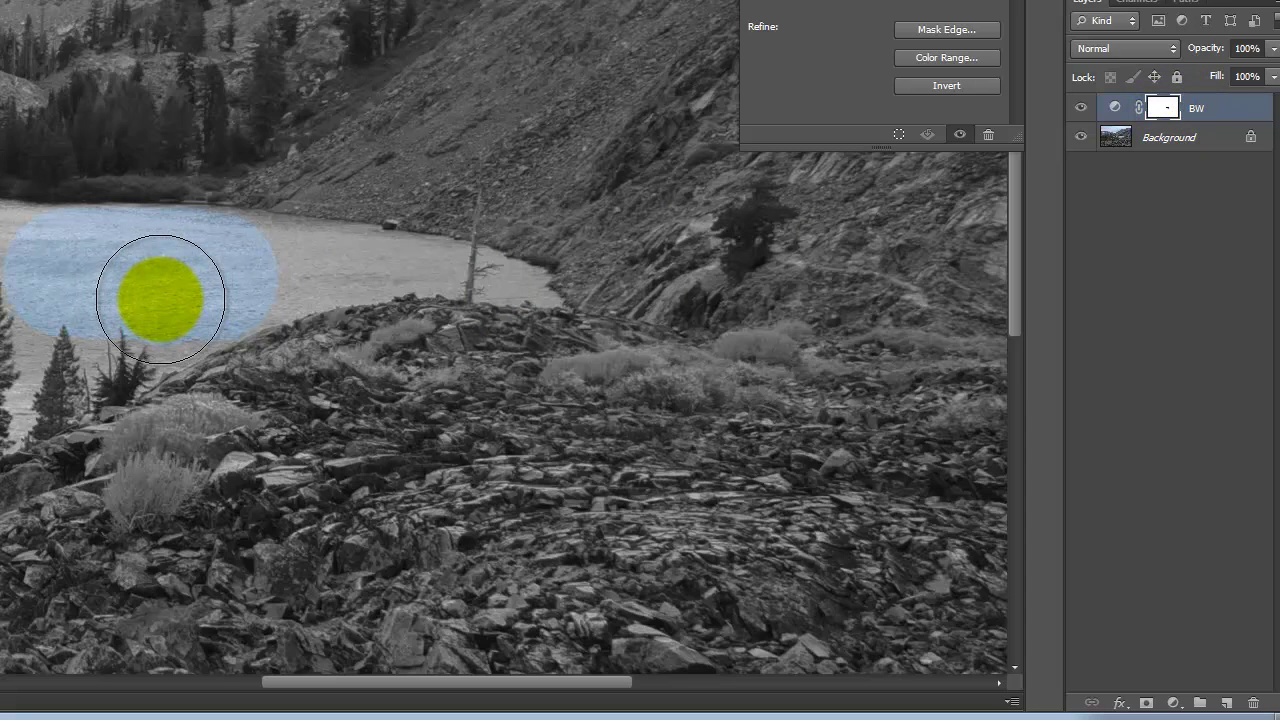
# Reduce the brush to 60 px and paint the rest of the lake, including its island and foreground treetops, on the BW mask
pyautogui.press('[')
pyautogui.press('[')
pyautogui.press('[')
pyautogui.press('[')
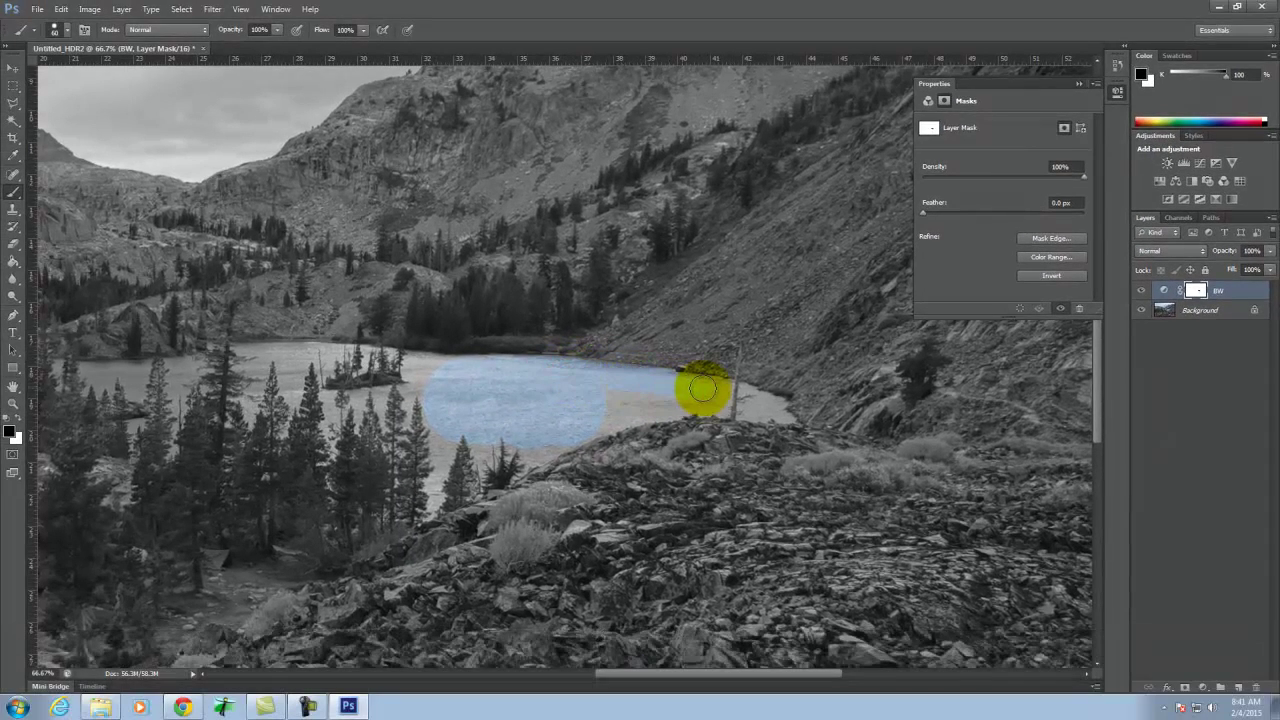
pyautogui.moveTo(780, 418)
pyautogui.mouseDown()
pyautogui.moveTo(630, 408)
pyautogui.moveTo(585, 425)
pyautogui.moveTo(664, 404)
pyautogui.moveTo(560, 406)
pyautogui.moveTo(563, 433)
pyautogui.moveTo(537, 455)
pyautogui.moveTo(489, 425)
pyautogui.moveTo(489, 464)
pyautogui.moveTo(472, 423)
pyautogui.moveTo(449, 437)
pyautogui.moveTo(436, 504)
pyautogui.moveTo(417, 380)
pyautogui.moveTo(405, 415)
pyautogui.moveTo(412, 375)
pyautogui.moveTo(430, 372)
pyautogui.moveTo(414, 355)
pyautogui.moveTo(426, 369)
pyautogui.moveTo(381, 392)
pyautogui.moveTo(386, 415)
pyautogui.moveTo(369, 387)
pyautogui.moveTo(357, 420)
pyautogui.moveTo(347, 389)
pyautogui.moveTo(331, 434)
pyautogui.moveTo(298, 352)
pyautogui.moveTo(285, 430)
pyautogui.moveTo(287, 352)
pyautogui.moveTo(402, 361)
pyautogui.moveTo(330, 350)
pyautogui.moveTo(136, 374)
pyautogui.moveTo(56, 369)
pyautogui.moveTo(181, 406)
pyautogui.moveTo(128, 421)
pyautogui.moveTo(140, 436)
pyautogui.moveTo(182, 437)
pyautogui.moveTo(178, 459)
pyautogui.moveTo(254, 398)
pyautogui.moveTo(259, 357)
pyautogui.moveTo(306, 400)
pyautogui.mouseUp()
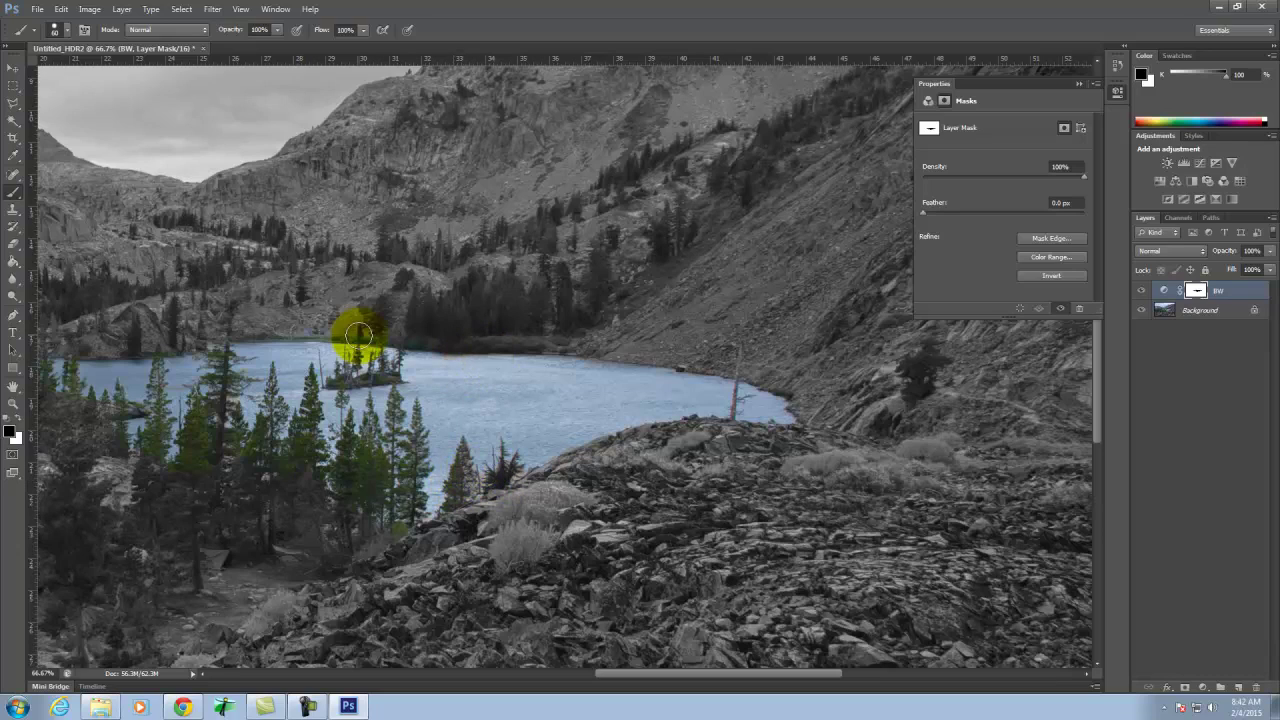
# Paint in black on the BW mask along the lake's far shoreline beside the island to bring its color back
pyautogui.hotkey('ctrl', '=')
pyautogui.hotkey('ctrl', '=')
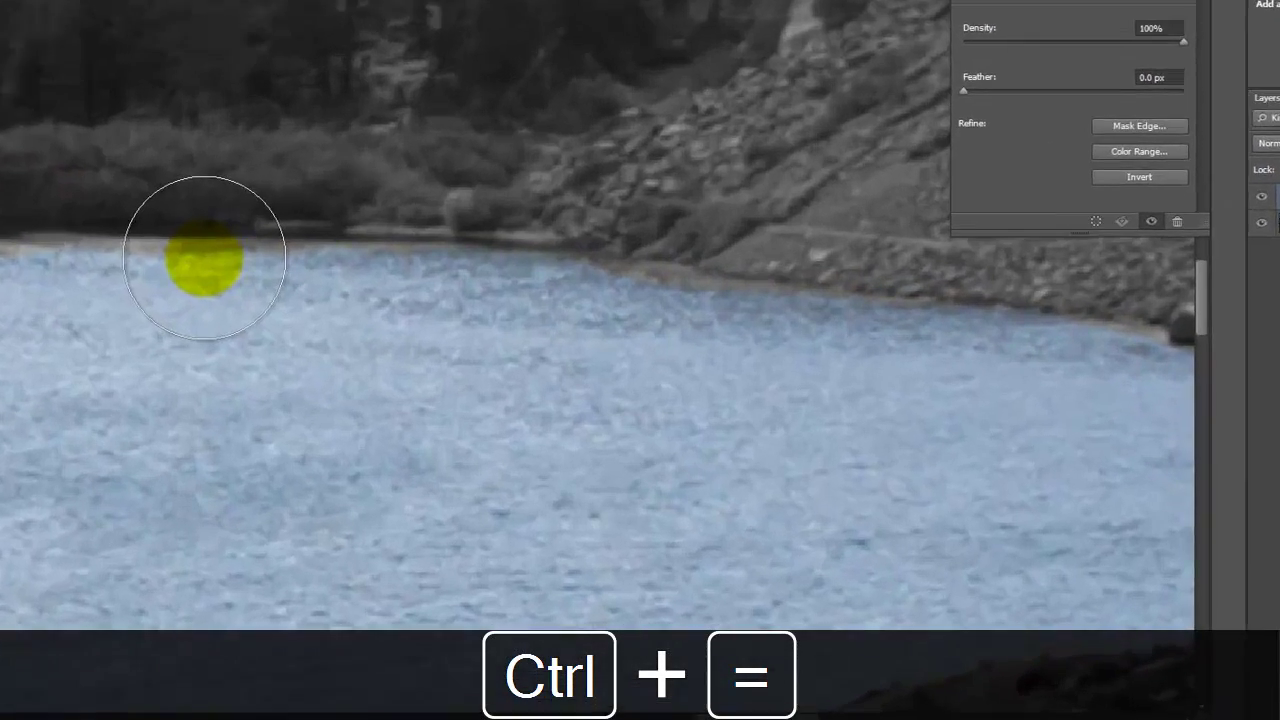
pyautogui.press('space')
pyautogui.moveTo(437, 371); pyautogui.dragTo(949, 397)
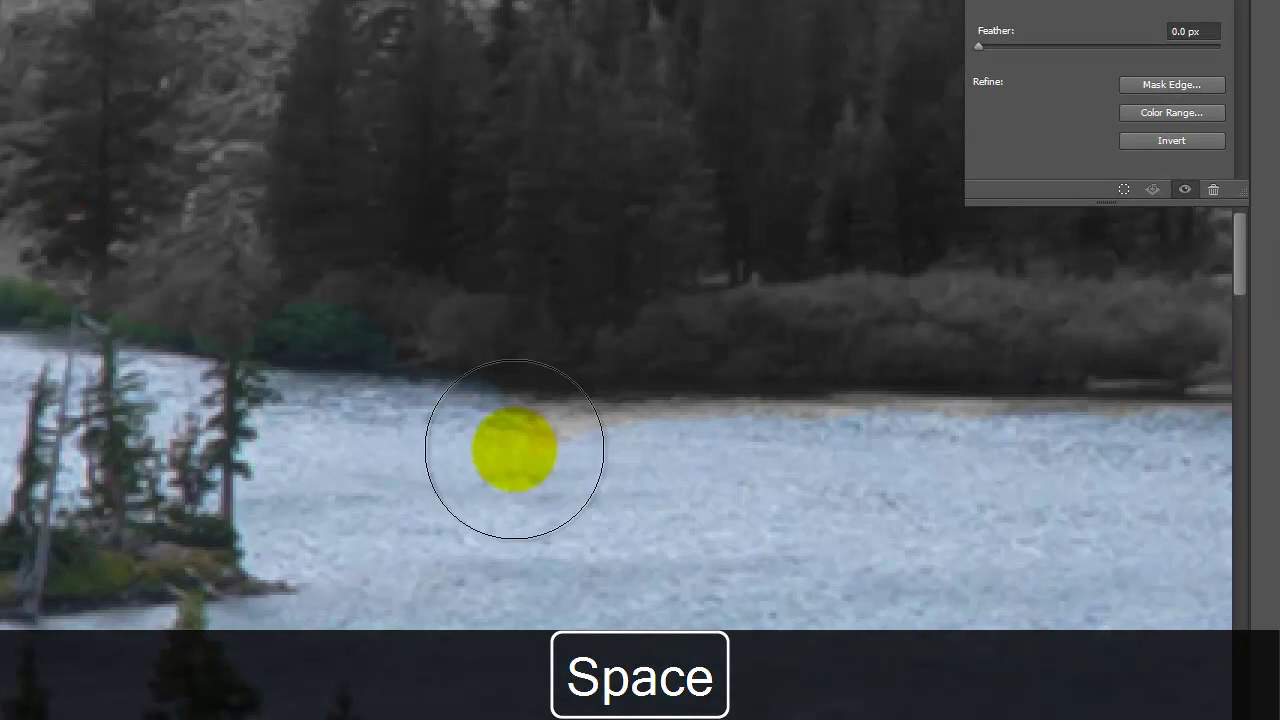
pyautogui.moveTo(592, 474)
pyautogui.mouseDown()
pyautogui.moveTo(588, 95)
pyautogui.moveTo(620, 447)
pyautogui.mouseUp()
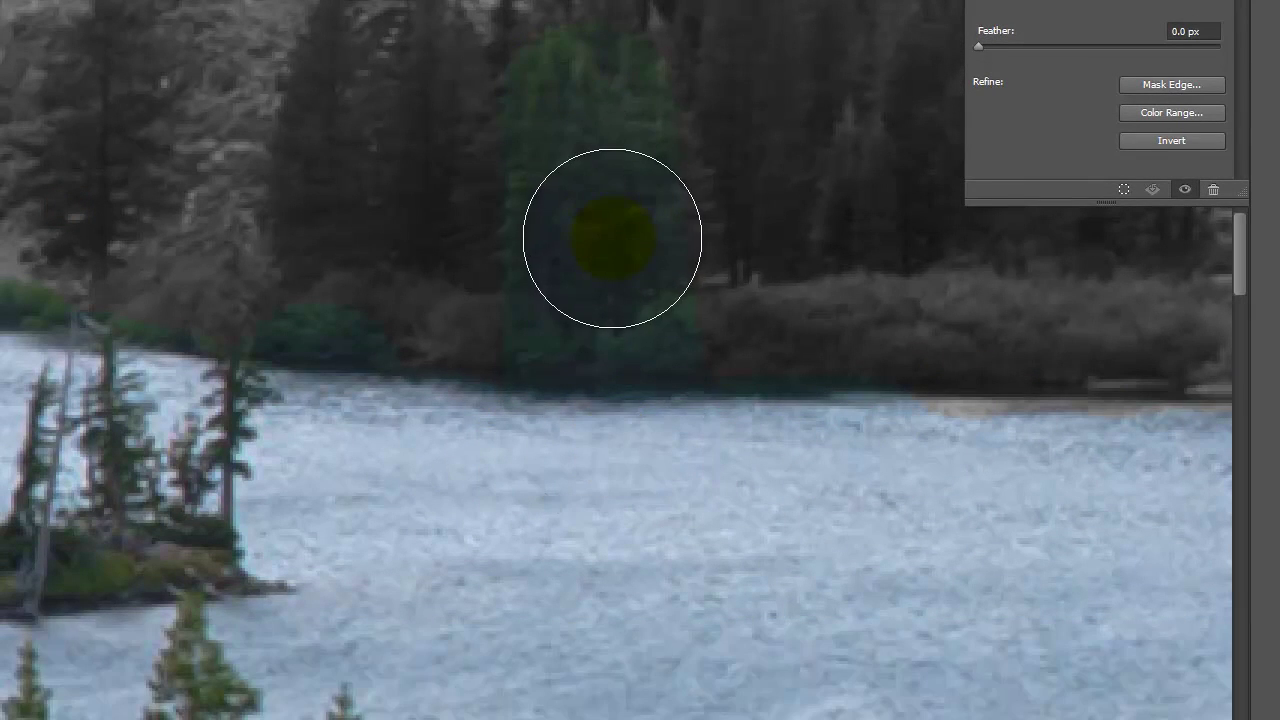
# Switch the foreground color to white and paint the far bank's trees and shrubs back to grayscale on the BW mask
pyautogui.moveTo(688, 249)
pyautogui.mouseDown()
pyautogui.moveTo(578, 123)
pyautogui.moveTo(592, 368)
pyautogui.moveTo(583, 337)
pyautogui.mouseUp()
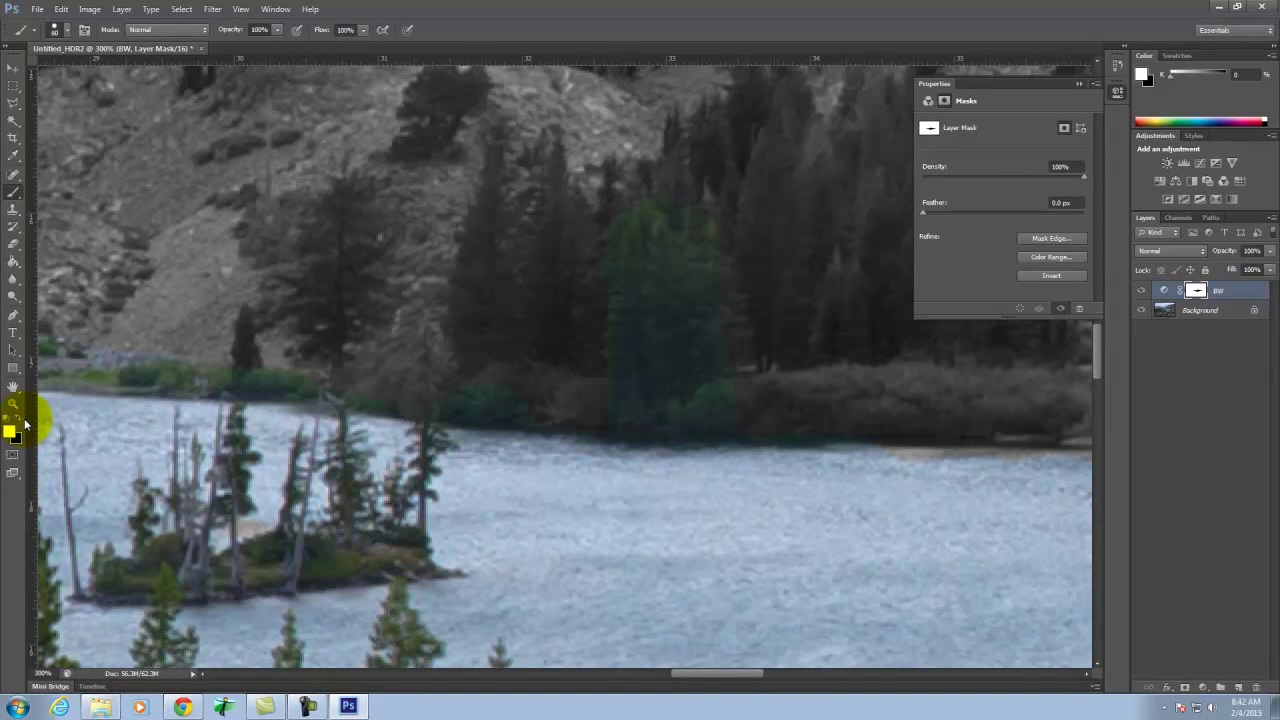
pyautogui.click(420, 340)
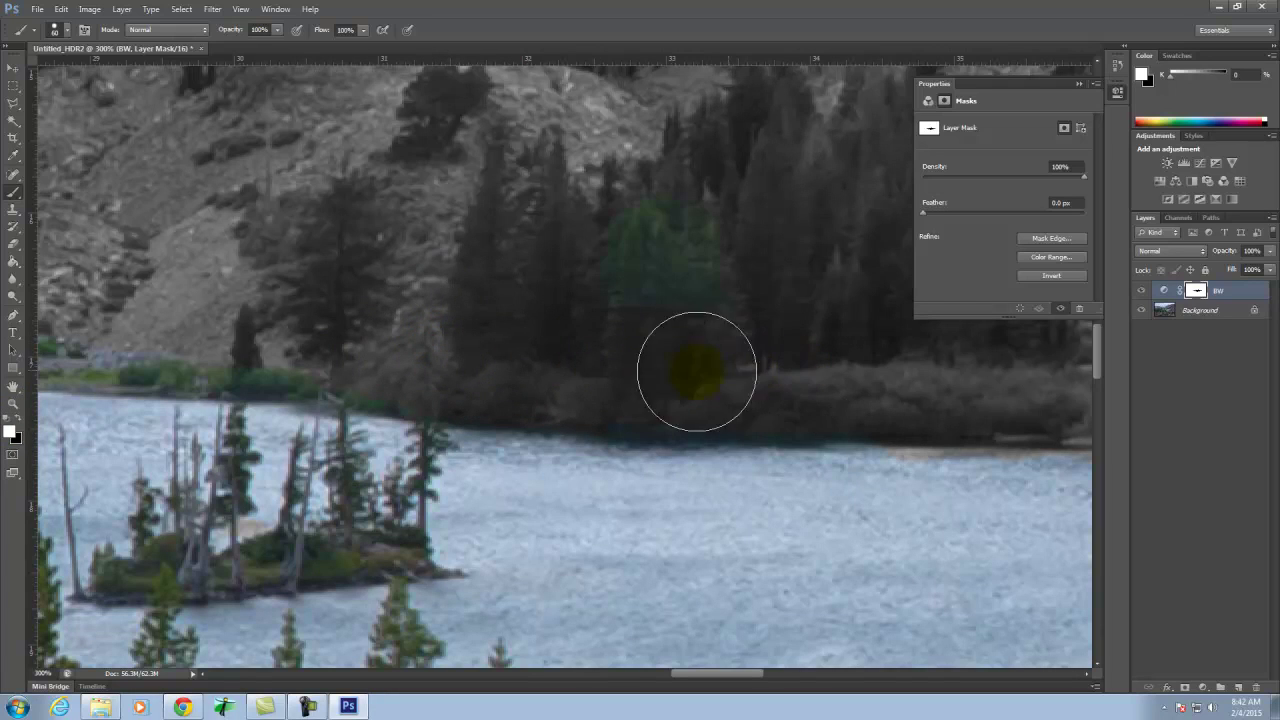
pyautogui.moveTo(737, 376)
pyautogui.mouseDown()
pyautogui.moveTo(888, 374)
pyautogui.moveTo(474, 294)
pyautogui.moveTo(579, 236)
pyautogui.moveTo(626, 230)
pyautogui.moveTo(509, 278)
pyautogui.moveTo(445, 350)
pyautogui.moveTo(389, 353)
pyautogui.moveTo(298, 325)
pyautogui.moveTo(100, 329)
pyautogui.mouseUp()
# With a smaller white brush, paint the trunk and branches of the tall pine in front of the lake on the BW mask
pyautogui.press('space')
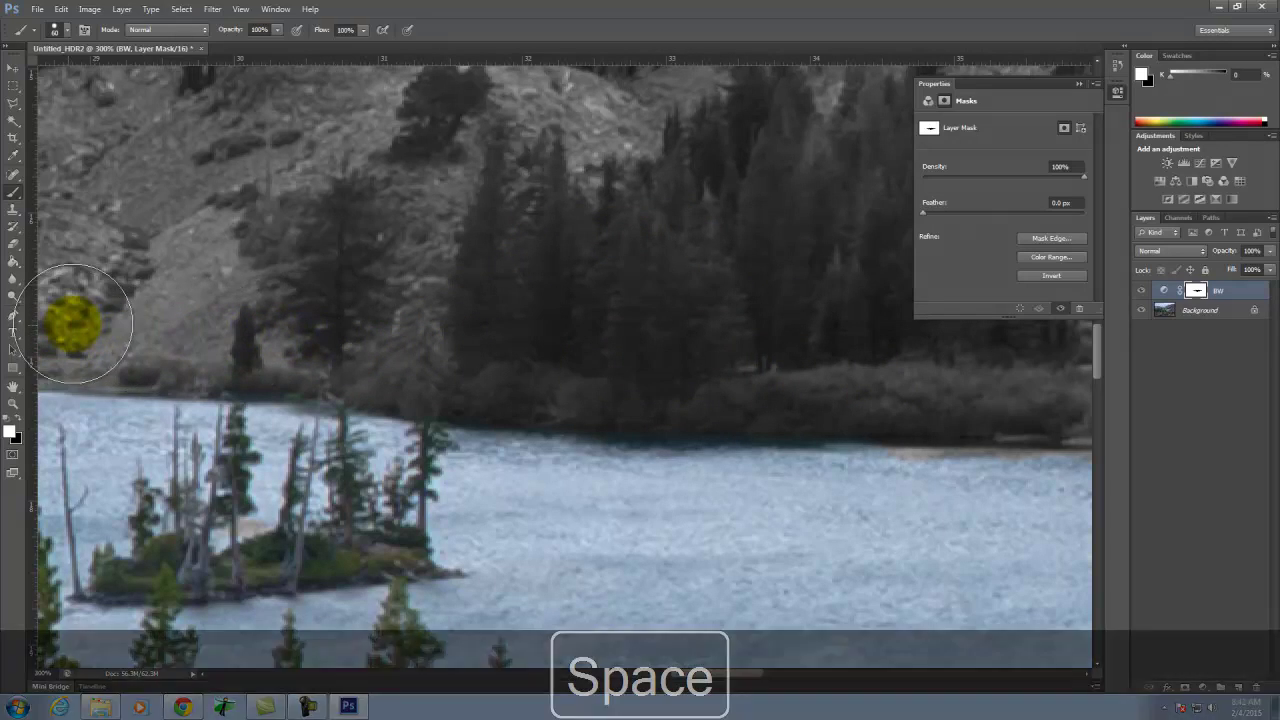
pyautogui.moveTo(206, 257); pyautogui.dragTo(819, 260)
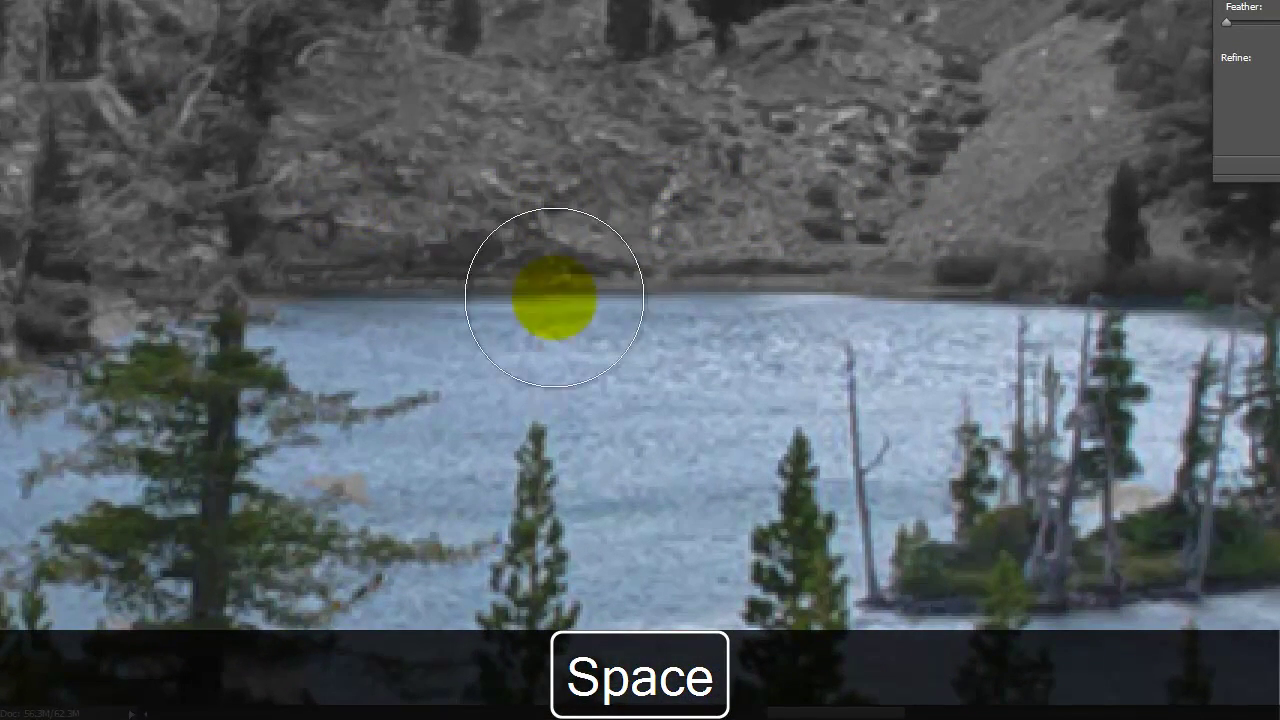
pyautogui.scroll(-1, 175, 293)
pyautogui.scroll(-3, 175, 293)
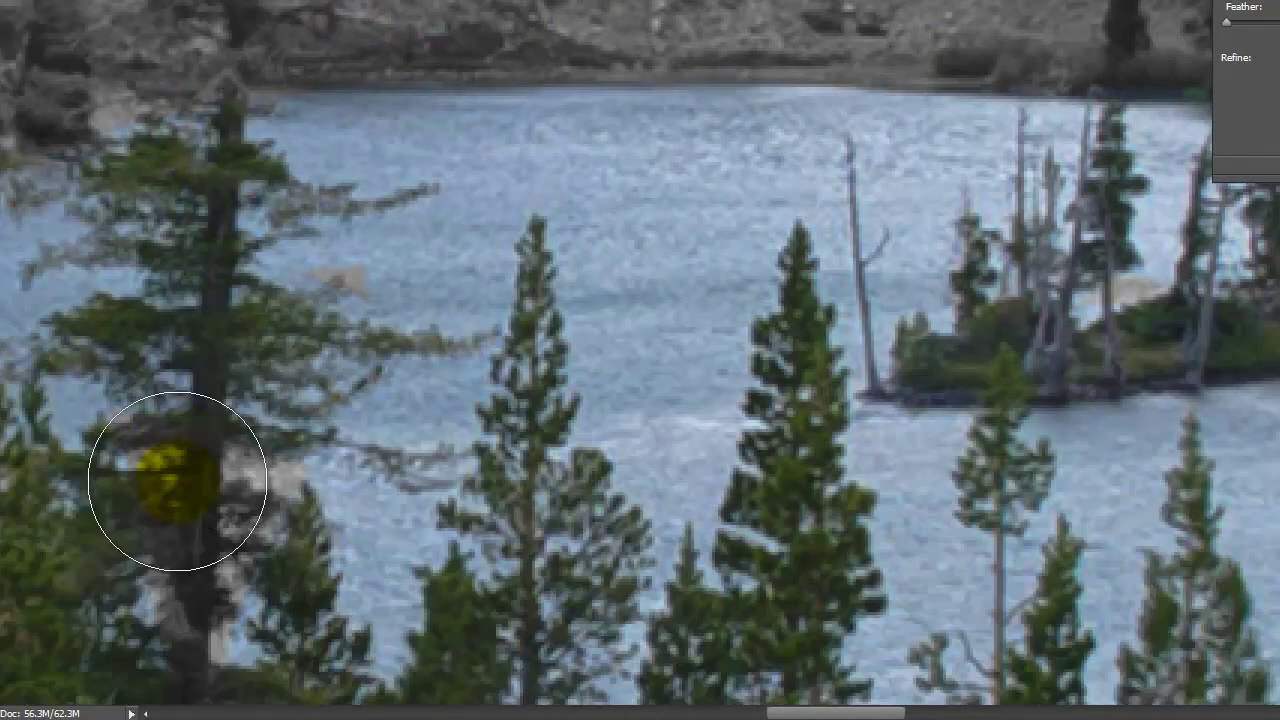
pyautogui.press('[')
pyautogui.press('[')
pyautogui.press('[')
pyautogui.press('[')
pyautogui.press('[')
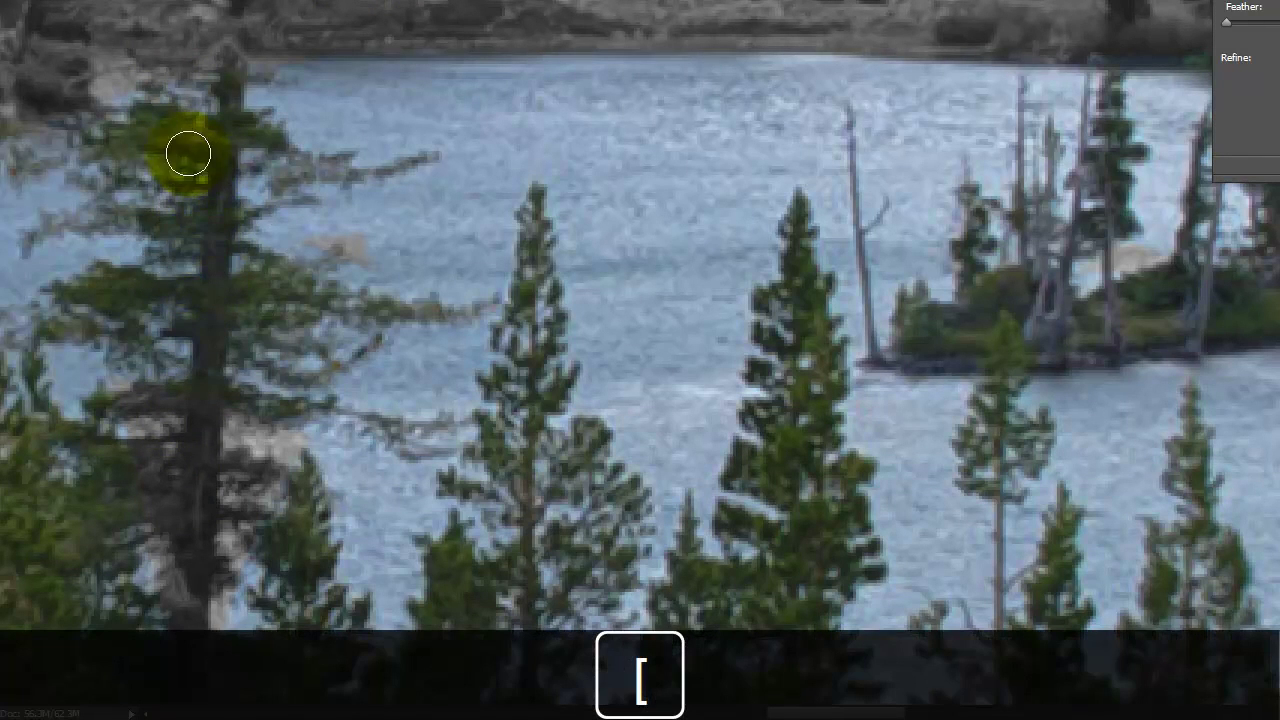
pyautogui.moveTo(153, 116)
pyautogui.mouseDown()
pyautogui.moveTo(104, 140)
pyautogui.moveTo(172, 136)
pyautogui.moveTo(162, 105)
pyautogui.moveTo(231, 148)
pyautogui.moveTo(231, 92)
pyautogui.moveTo(223, 194)
pyautogui.moveTo(273, 123)
pyautogui.moveTo(281, 142)
pyautogui.moveTo(219, 176)
pyautogui.moveTo(208, 266)
pyautogui.moveTo(223, 344)
pyautogui.moveTo(256, 299)
pyautogui.moveTo(289, 285)
pyautogui.moveTo(274, 278)
pyautogui.moveTo(363, 299)
pyautogui.moveTo(244, 304)
pyautogui.moveTo(220, 322)
pyautogui.moveTo(283, 320)
pyautogui.moveTo(244, 327)
pyautogui.moveTo(337, 352)
pyautogui.moveTo(298, 357)
pyautogui.moveTo(291, 377)
pyautogui.moveTo(377, 352)
pyautogui.moveTo(205, 374)
pyautogui.moveTo(311, 403)
pyautogui.moveTo(116, 412)
pyautogui.moveTo(131, 416)
pyautogui.moveTo(204, 341)
pyautogui.moveTo(153, 347)
pyautogui.moveTo(108, 300)
pyautogui.moveTo(92, 318)
pyautogui.moveTo(111, 278)
pyautogui.moveTo(203, 299)
pyautogui.mouseUp()
pyautogui.moveTo(178, 239); pyautogui.dragTo(205, 229)
pyautogui.moveTo(170, 176)
pyautogui.mouseDown()
pyautogui.moveTo(197, 177)
pyautogui.moveTo(223, 271)
pyautogui.moveTo(266, 190)
pyautogui.moveTo(114, 223)
pyautogui.mouseUp()
# Reduce the brush further and touch up the fine branches and edges around the tall pine on the BW mask
pyautogui.press('[')
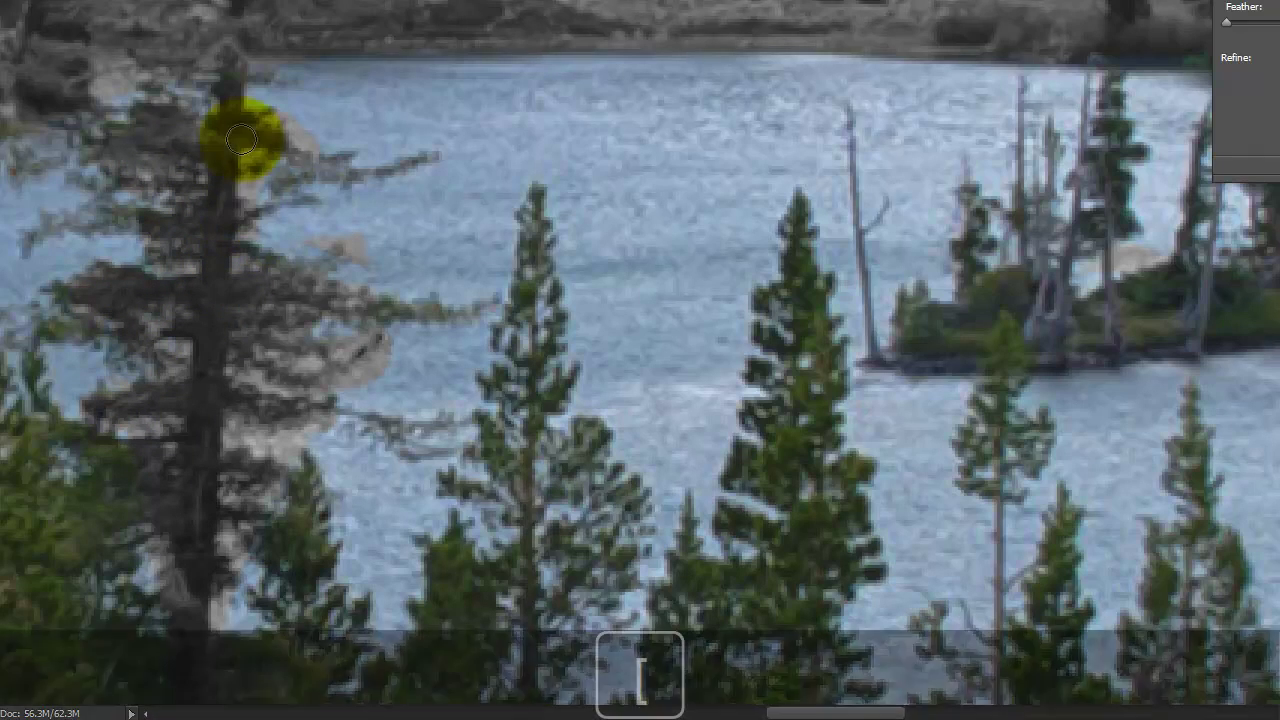
pyautogui.moveTo(243, 134)
pyautogui.mouseDown()
pyautogui.moveTo(259, 197)
pyautogui.moveTo(247, 190)
pyautogui.moveTo(280, 177)
pyautogui.moveTo(251, 155)
pyautogui.moveTo(308, 135)
pyautogui.moveTo(266, 105)
pyautogui.moveTo(317, 149)
pyautogui.moveTo(293, 197)
pyautogui.moveTo(349, 246)
pyautogui.moveTo(326, 238)
pyautogui.moveTo(343, 227)
pyautogui.moveTo(396, 341)
pyautogui.moveTo(368, 356)
pyautogui.moveTo(357, 385)
pyautogui.moveTo(390, 356)
pyautogui.moveTo(378, 332)
pyautogui.moveTo(297, 362)
pyautogui.moveTo(256, 352)
pyautogui.moveTo(312, 356)
pyautogui.moveTo(346, 389)
pyautogui.moveTo(245, 371)
pyautogui.moveTo(277, 386)
pyautogui.moveTo(247, 413)
pyautogui.moveTo(337, 449)
pyautogui.mouseUp()
pyautogui.moveTo(502, 503)
pyautogui.mouseDown()
pyautogui.moveTo(443, 380)
pyautogui.moveTo(383, 380)
pyautogui.moveTo(422, 312)
pyautogui.mouseUp()
pyautogui.hotkey('ctrl', '0')
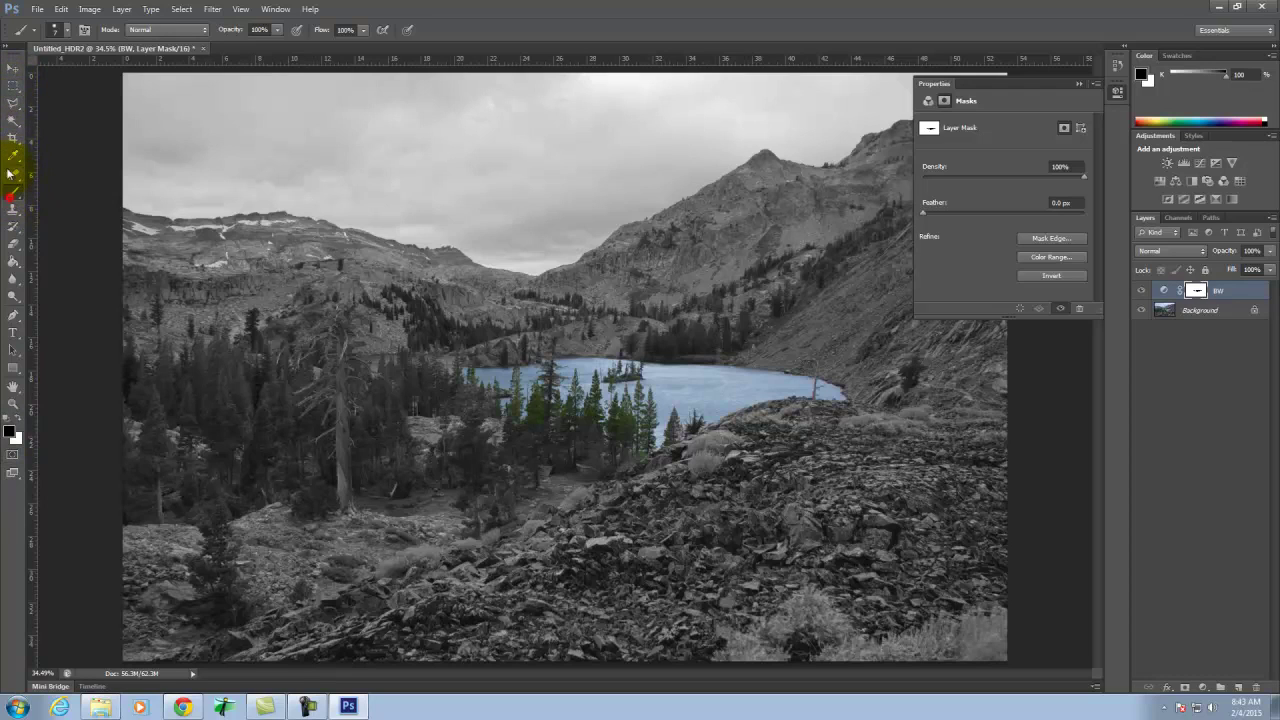
# Set the brush size to 88 px and paint a first patch of the sky in black on the BW mask
pyautogui.click(64, 30)
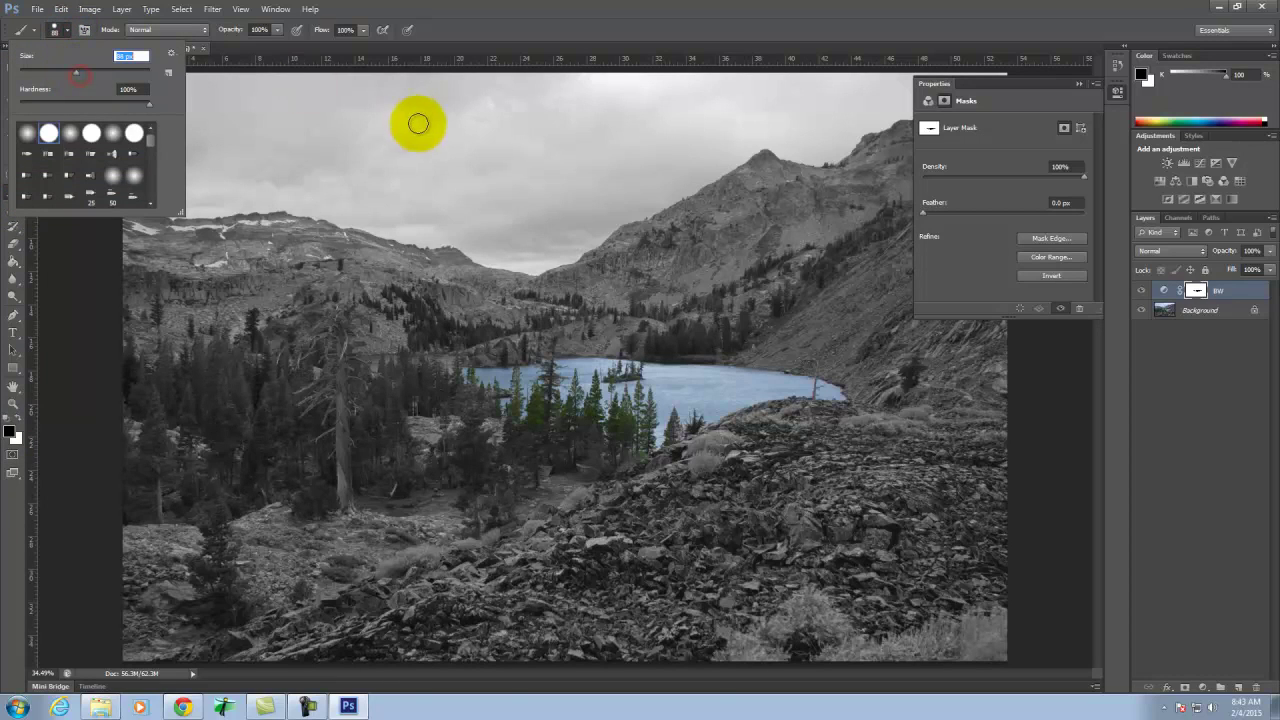
pyautogui.click(90, 66)
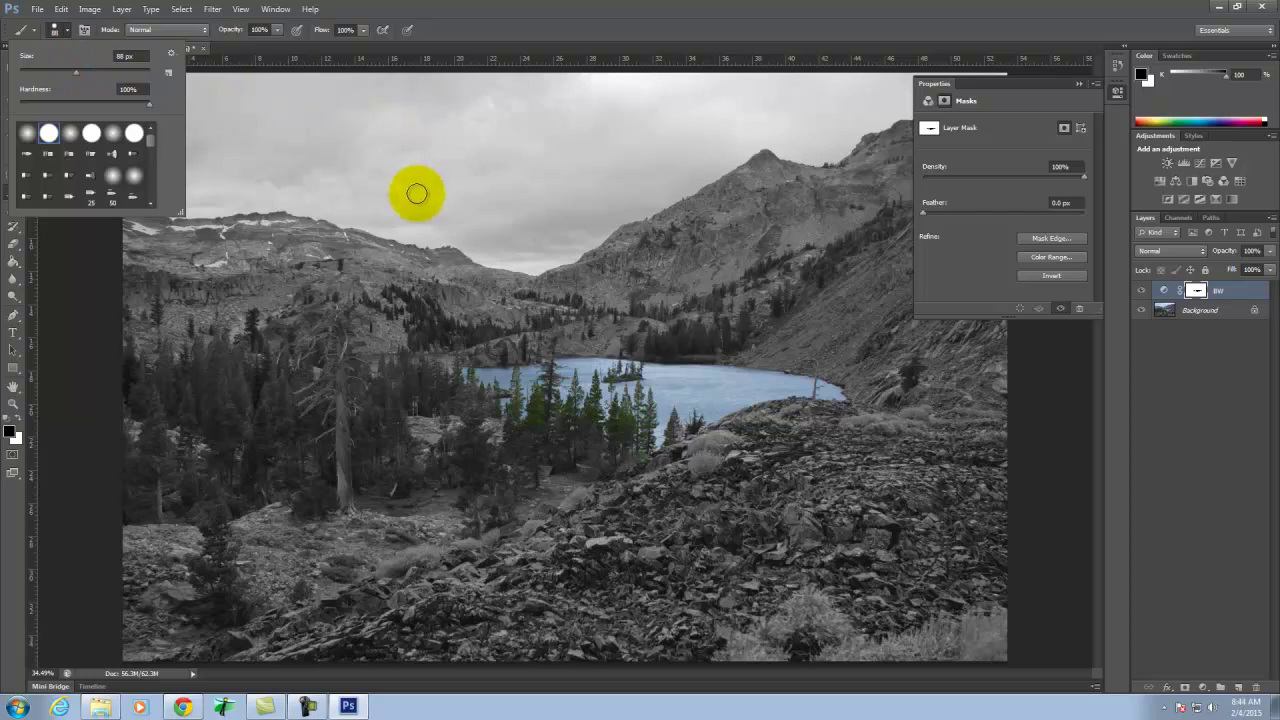
pyautogui.click(73, 32)
pyautogui.moveTo(333, 125)
pyautogui.mouseDown()
pyautogui.moveTo(371, 136)
pyautogui.moveTo(367, 117)
pyautogui.moveTo(315, 96)
pyautogui.moveTo(259, 108)
pyautogui.mouseUp()
# Enlarge the brush and paint the rest of the open sky in black on the BW mask, staying clear of the mountains
pyautogui.press(']')
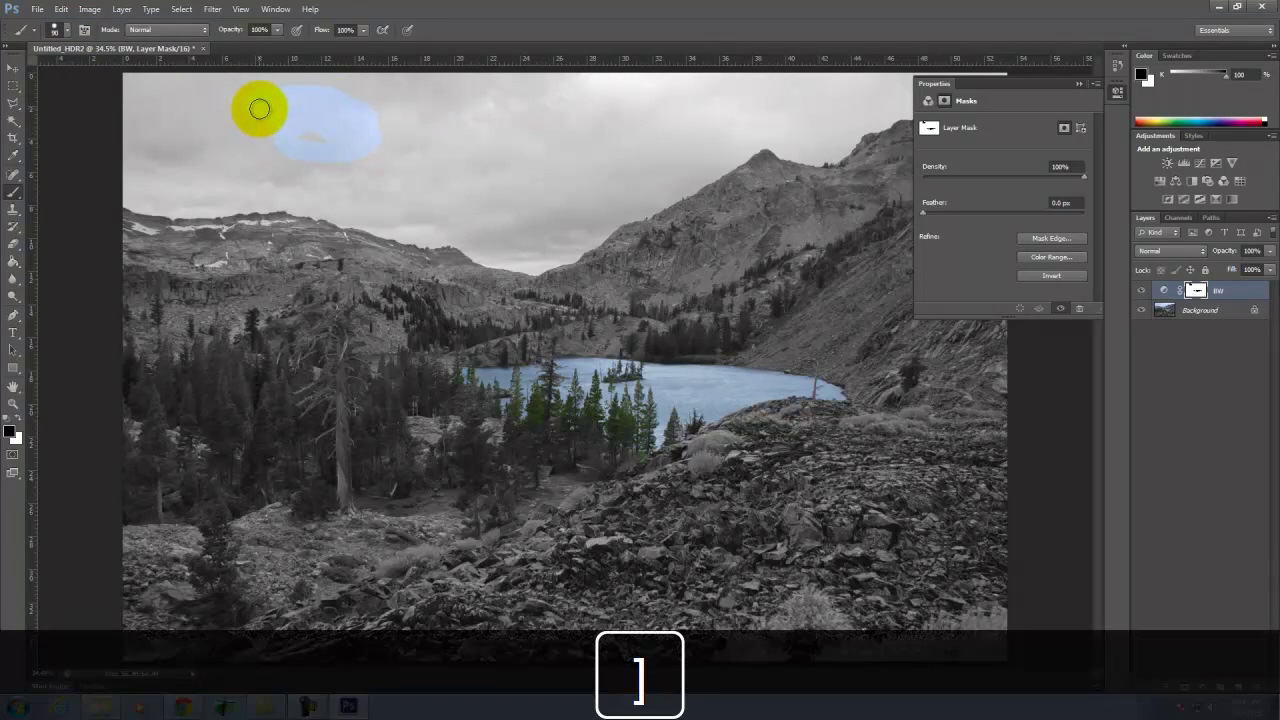
pyautogui.press(']')
pyautogui.press(']')
pyautogui.press(']')
pyautogui.press(']')
pyautogui.press(']')
pyautogui.press(']')
pyautogui.press(']')
pyautogui.press('[')
pyautogui.press('[')
pyautogui.press('[')
pyautogui.press('[')
pyautogui.press('[')
pyautogui.press('[')
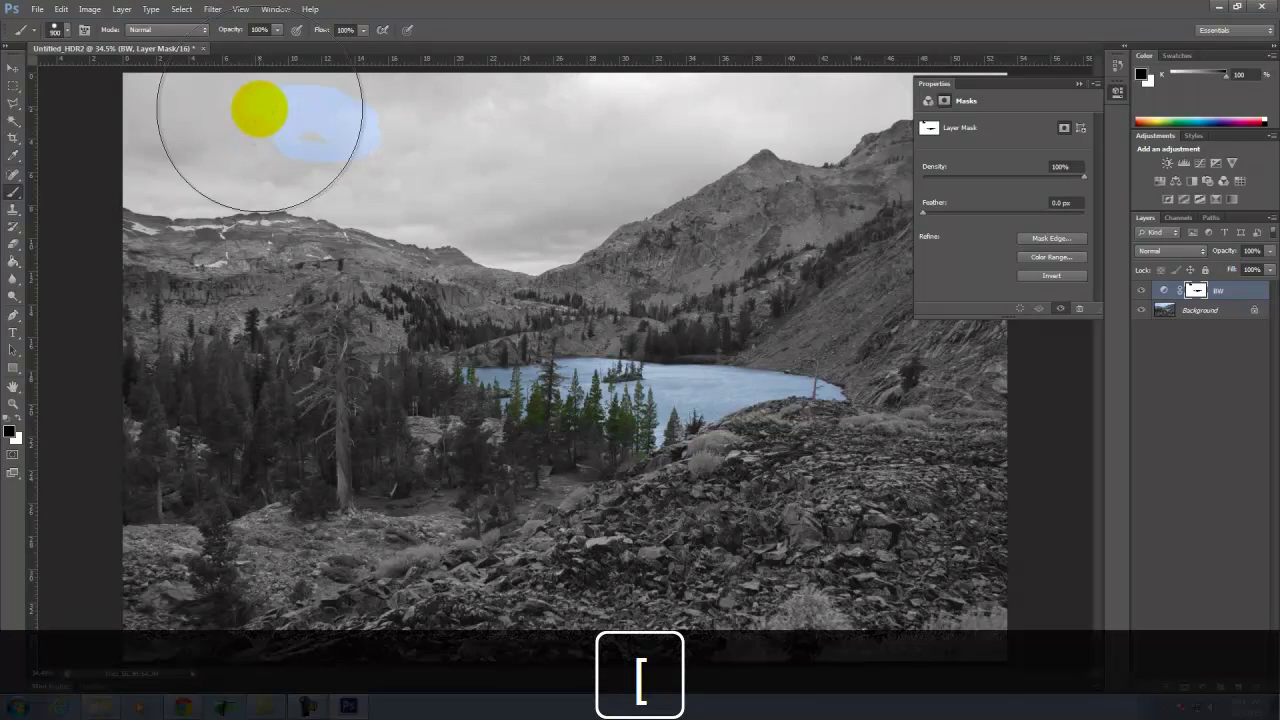
pyautogui.moveTo(295, 113)
pyautogui.mouseDown()
pyautogui.moveTo(107, 101)
pyautogui.moveTo(676, 78)
pyautogui.moveTo(574, 115)
pyautogui.moveTo(122, 132)
pyautogui.moveTo(185, 164)
pyautogui.moveTo(351, 160)
pyautogui.moveTo(525, 214)
pyautogui.moveTo(554, 202)
pyautogui.moveTo(554, 160)
pyautogui.moveTo(523, 202)
pyautogui.moveTo(774, 83)
pyautogui.moveTo(805, 88)
pyautogui.moveTo(818, 124)
pyautogui.moveTo(977, 30)
pyautogui.mouseUp()
pyautogui.moveTo(760, 102)
pyautogui.mouseDown()
pyautogui.moveTo(517, 214)
pyautogui.moveTo(470, 193)
pyautogui.mouseUp()
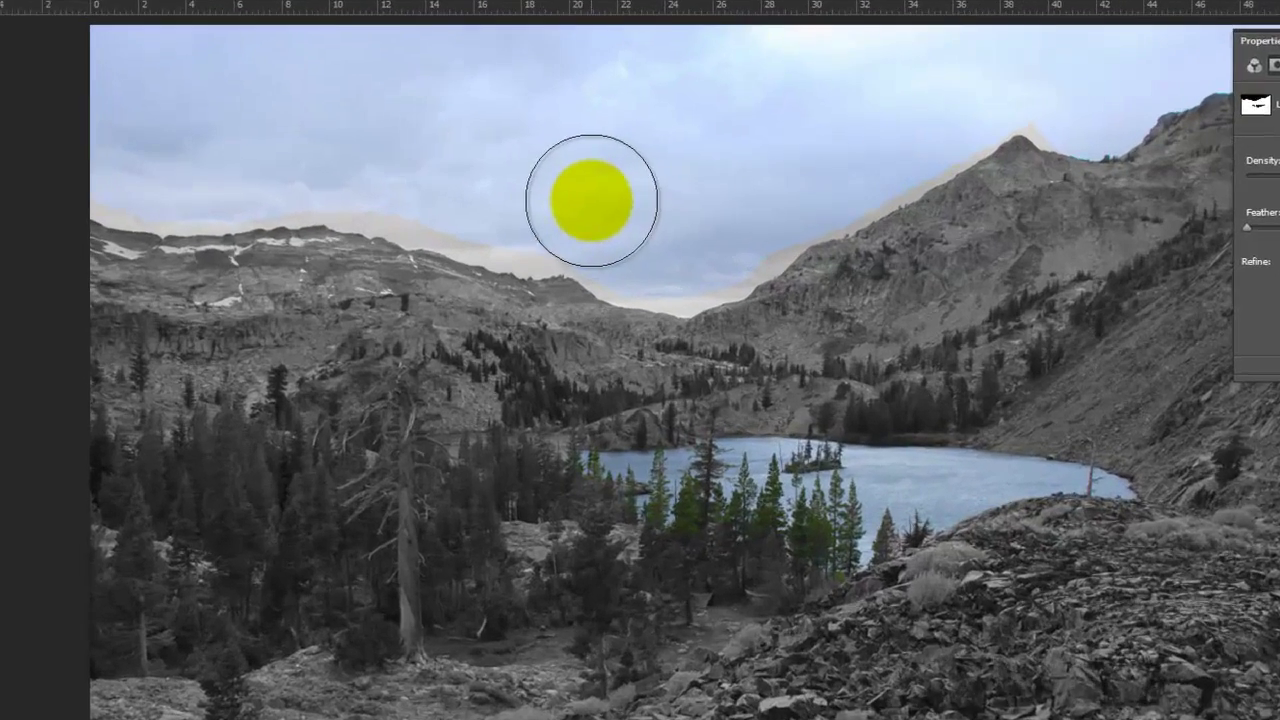
pyautogui.moveTo(591, 200); pyautogui.dragTo(667, 239)
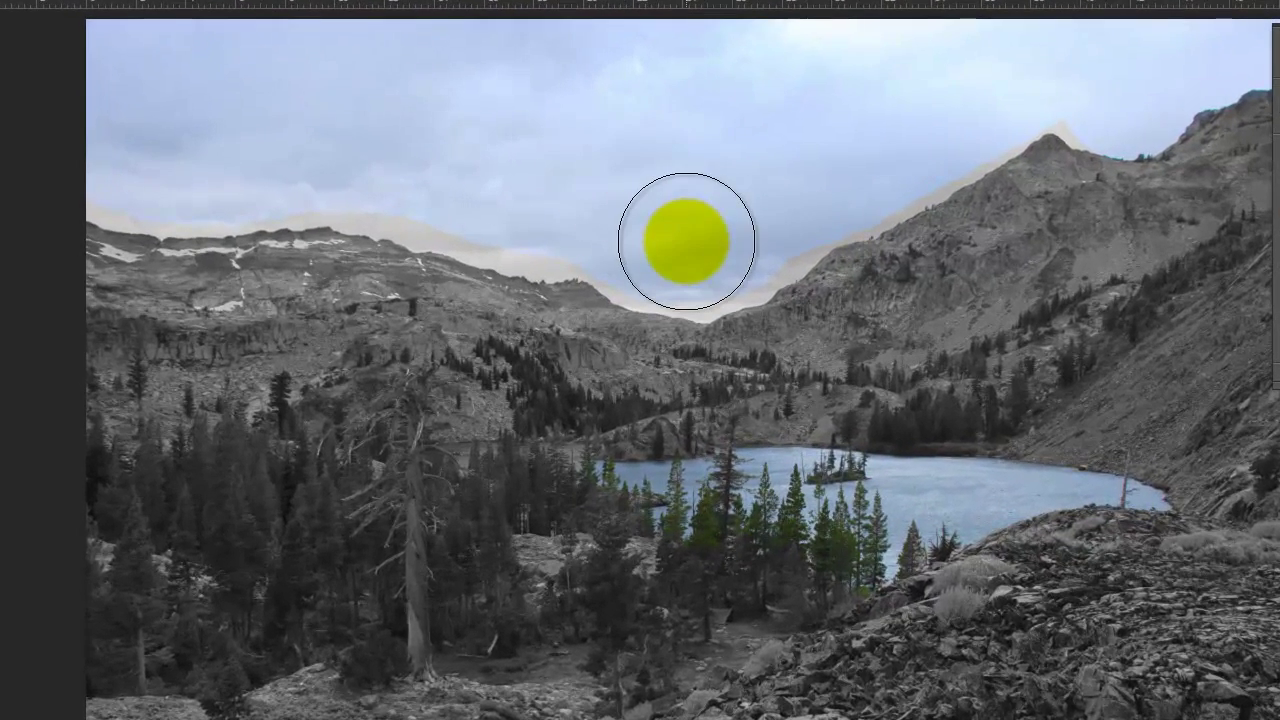
# With a smaller brush, paint the remaining gray sky along the mountain ridgeline in black on the BW mask
pyautogui.press('[')
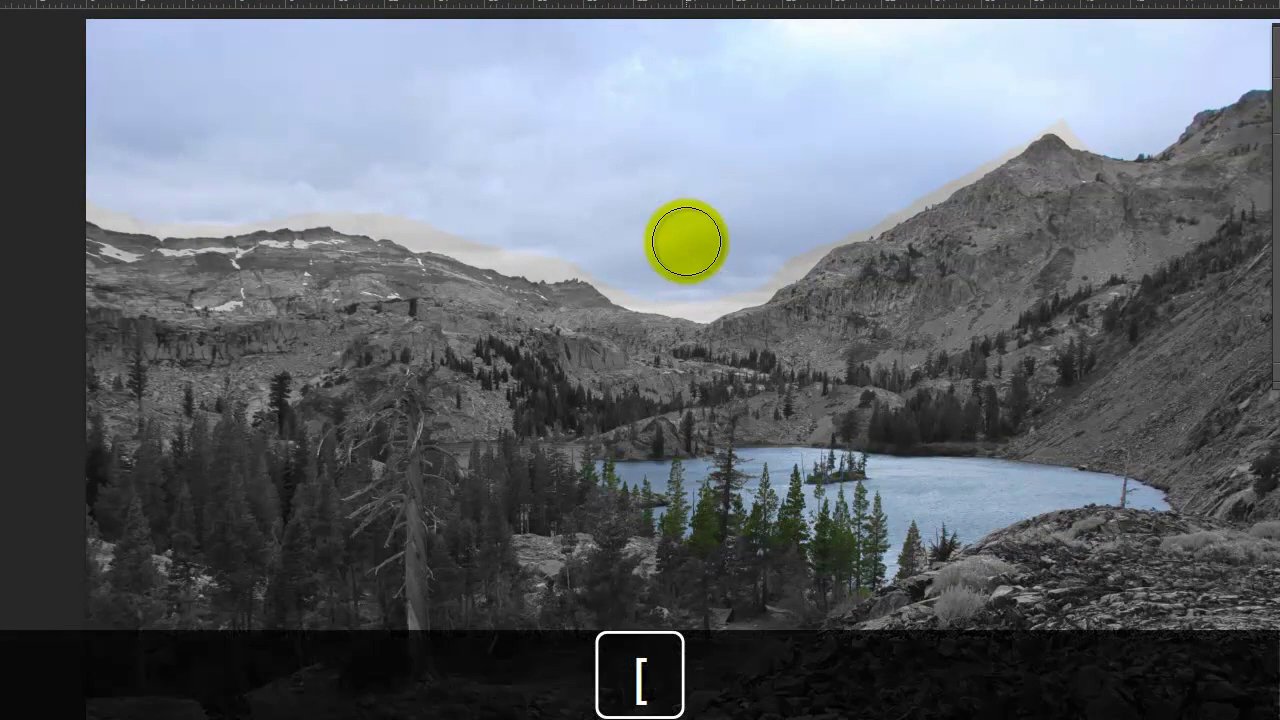
pyautogui.moveTo(686, 241)
pyautogui.mouseDown()
pyautogui.moveTo(608, 366)
pyautogui.moveTo(618, 289)
pyautogui.mouseUp()
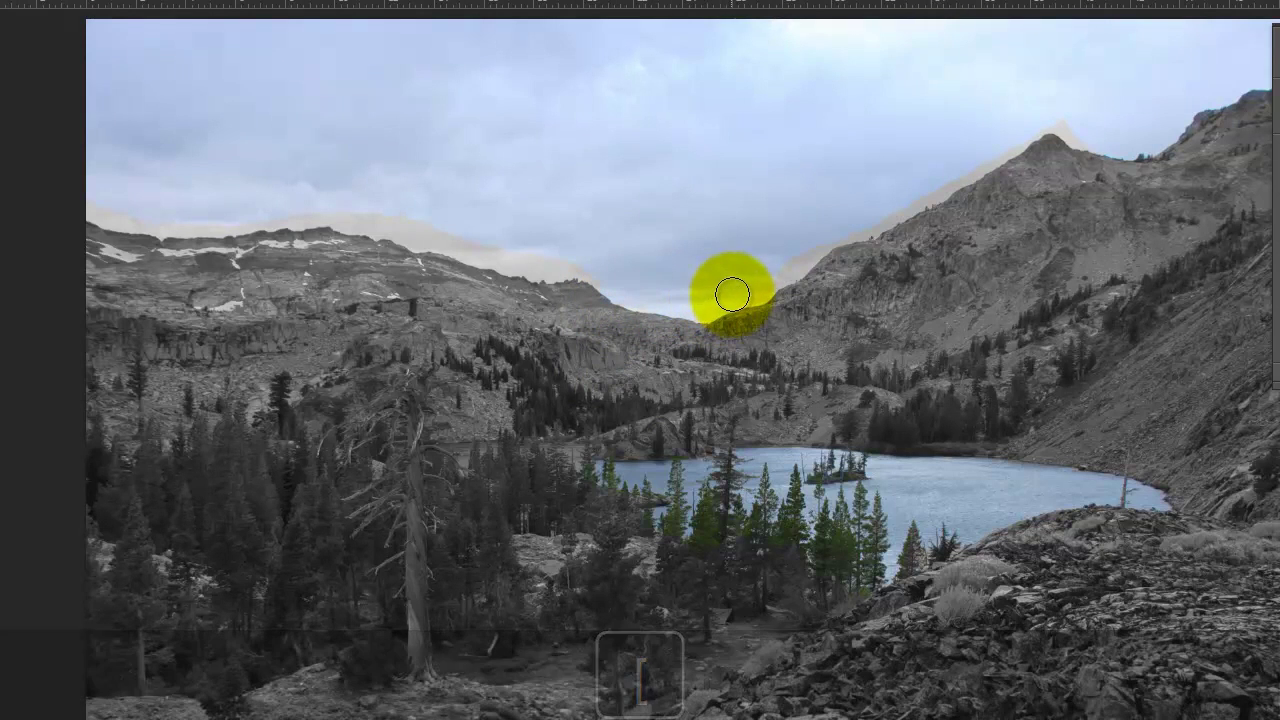
pyautogui.moveTo(753, 285)
pyautogui.mouseDown()
pyautogui.moveTo(1014, 125)
pyautogui.moveTo(999, 149)
pyautogui.moveTo(821, 229)
pyautogui.moveTo(969, 84)
pyautogui.moveTo(1064, 117)
pyautogui.moveTo(1001, 143)
pyautogui.moveTo(1041, 114)
pyautogui.moveTo(1116, 130)
pyautogui.moveTo(1071, 119)
pyautogui.moveTo(751, 196)
pyautogui.moveTo(604, 274)
pyautogui.moveTo(613, 252)
pyautogui.moveTo(608, 270)
pyautogui.moveTo(528, 265)
pyautogui.moveTo(335, 219)
pyautogui.moveTo(131, 220)
pyautogui.moveTo(63, 202)
pyautogui.moveTo(331, 112)
pyautogui.moveTo(586, 272)
pyautogui.moveTo(311, 145)
pyautogui.moveTo(339, 86)
pyautogui.moveTo(169, 11)
pyautogui.moveTo(442, 171)
pyautogui.moveTo(543, 114)
pyautogui.moveTo(681, 275)
pyautogui.moveTo(743, 297)
pyautogui.moveTo(1240, 685)
pyautogui.mouseUp()
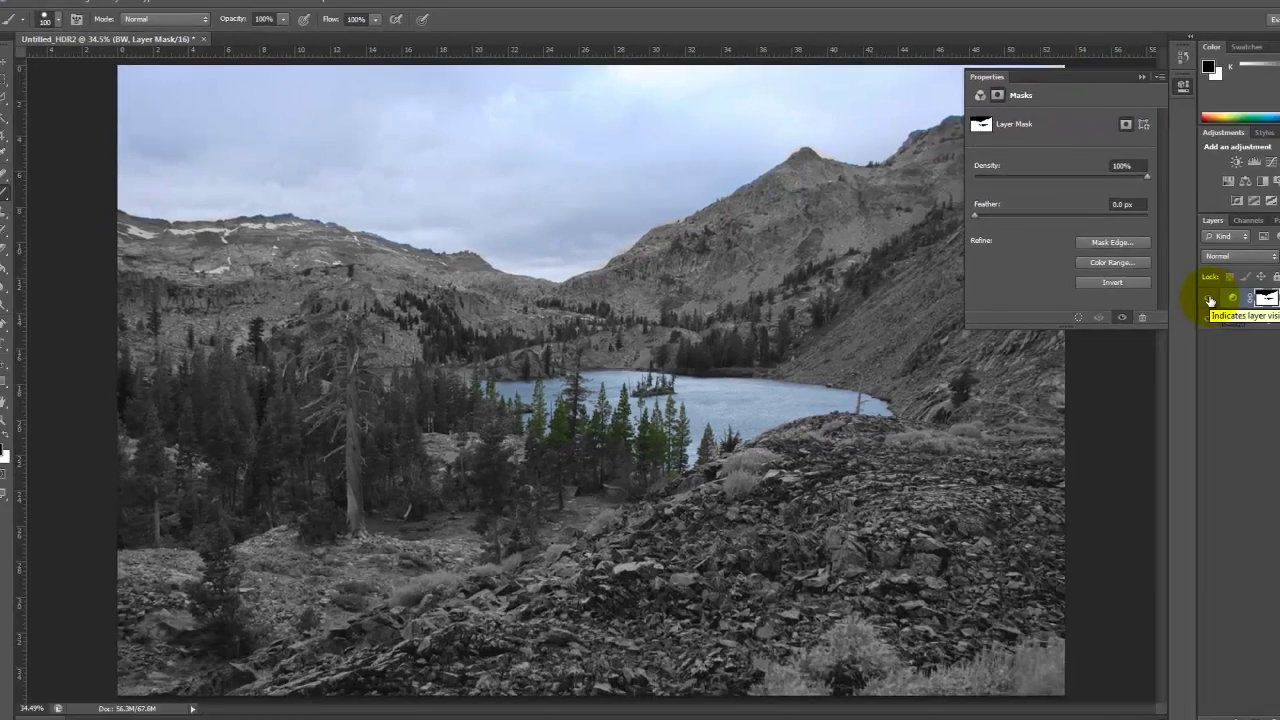
# Compare the image with and without the BW layer, leaving the layer hidden, and collapse its mask properties
pyautogui.click(1143, 291)
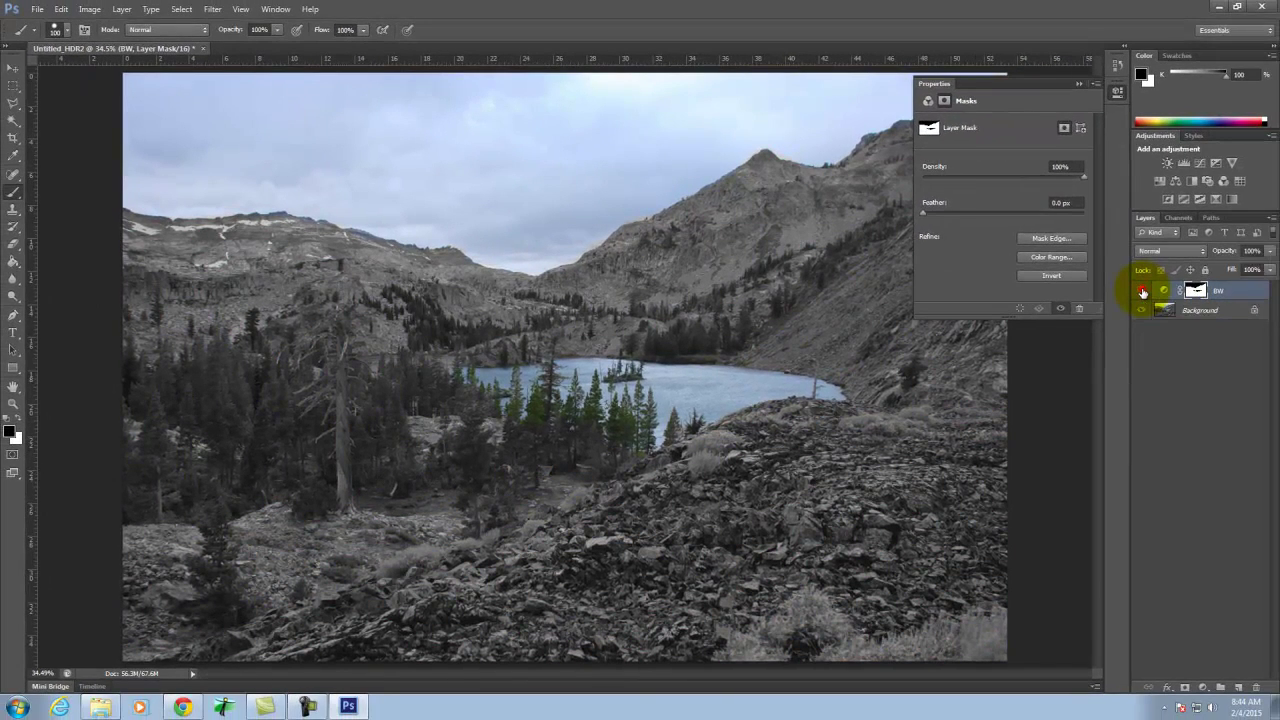
pyautogui.click(1143, 291)
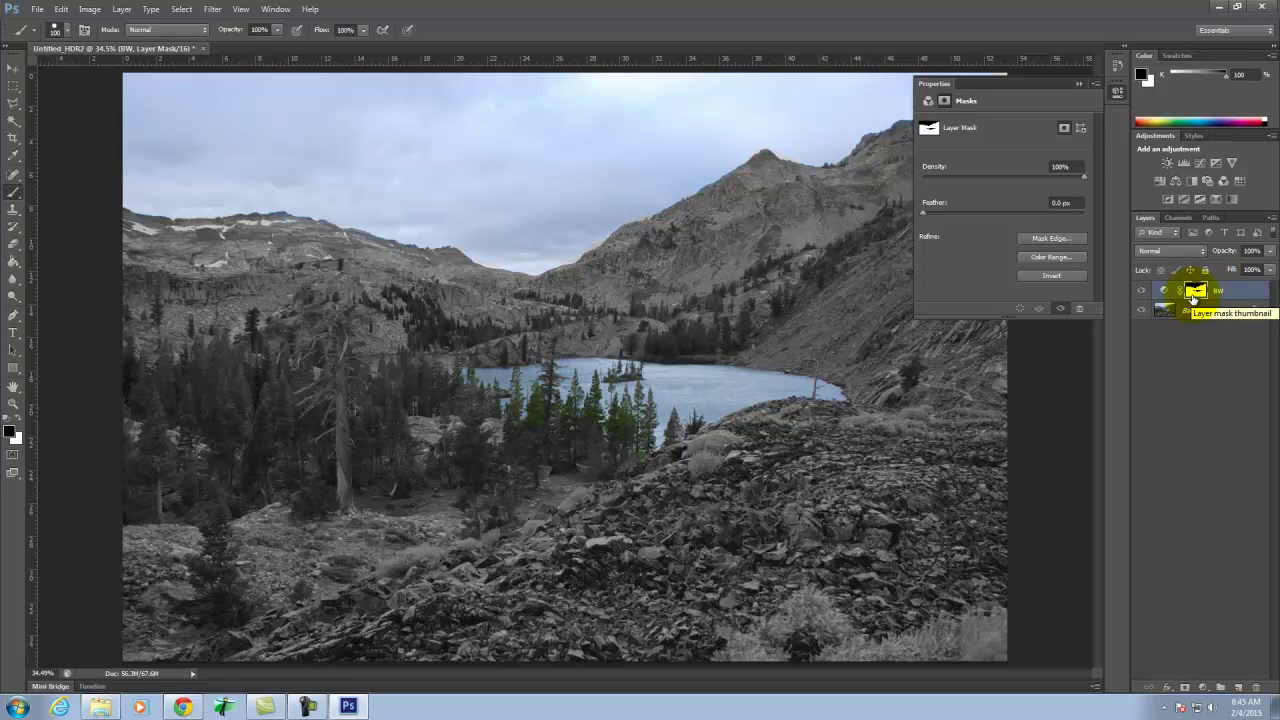
pyautogui.click(447, 408)
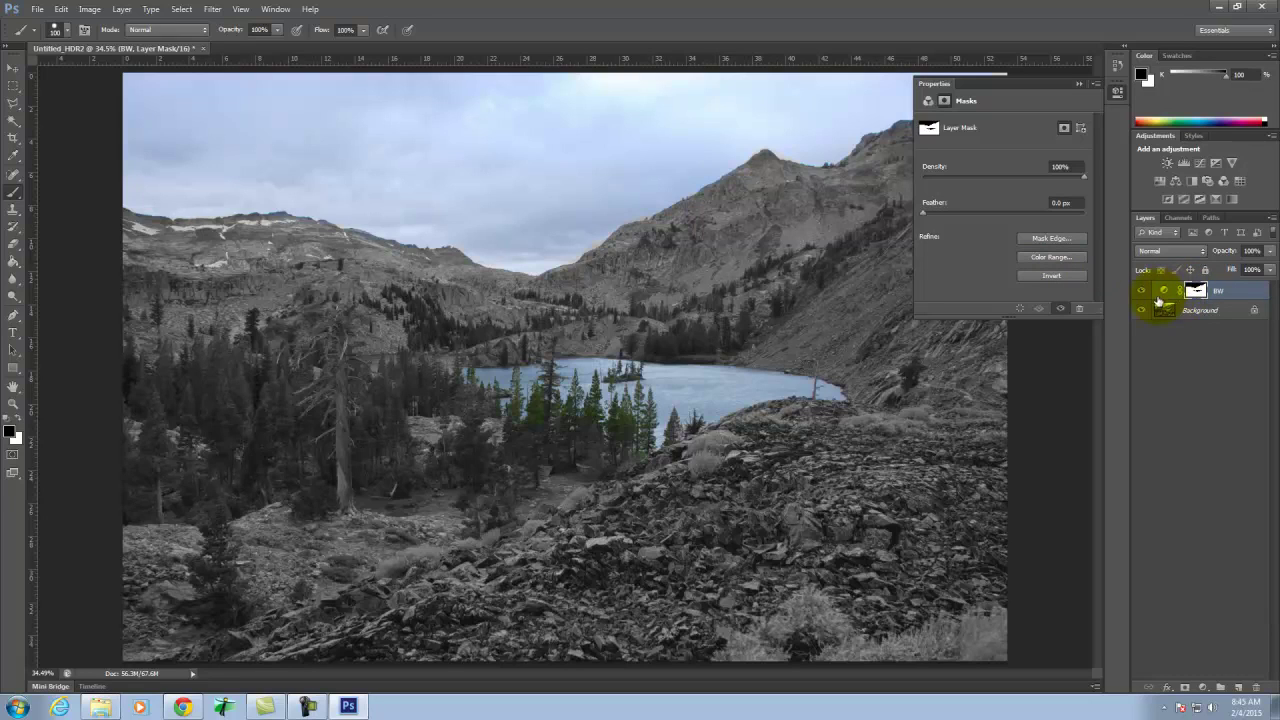
pyautogui.click(1141, 291)
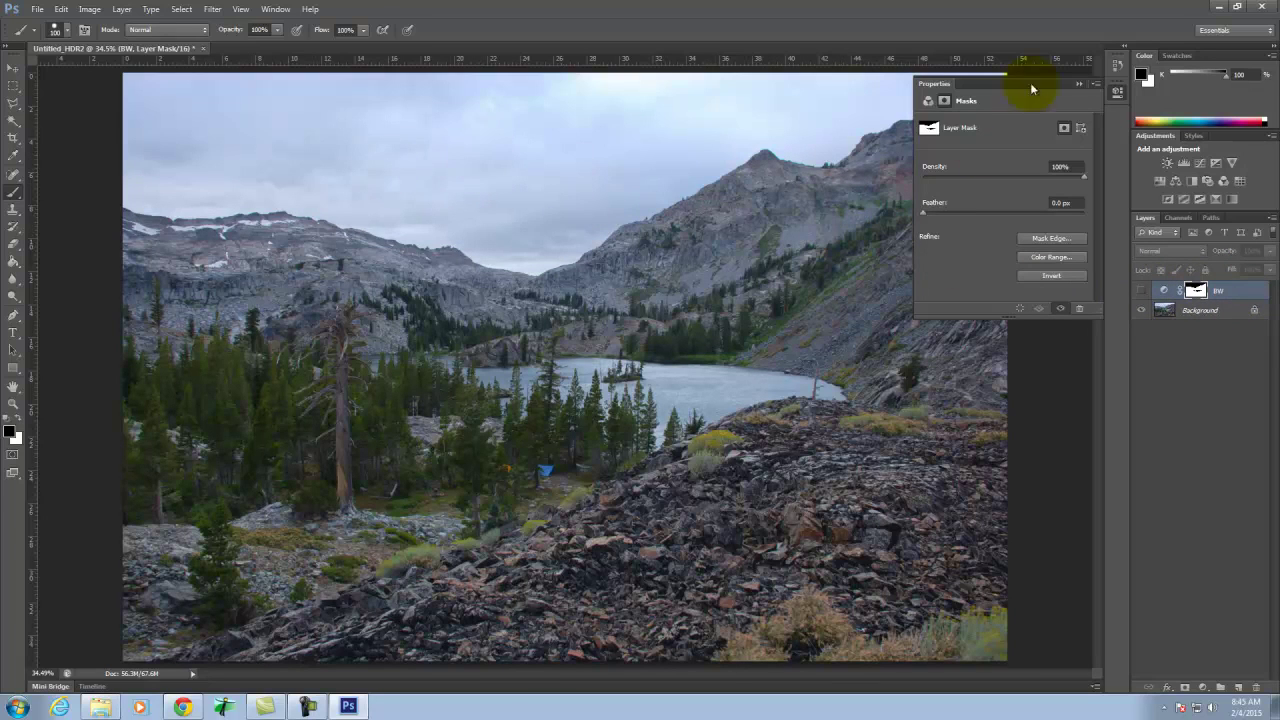
pyautogui.click(1077, 84)
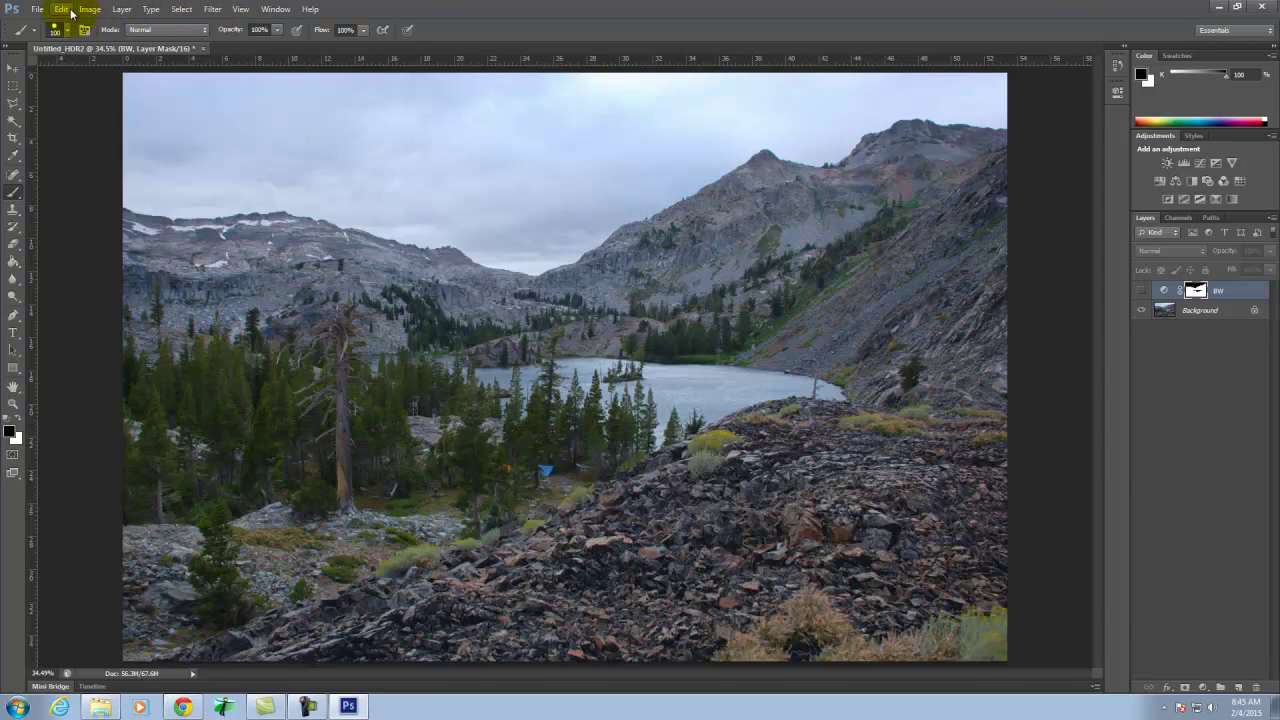
# Add a Curves adjustment layer named Curves 1 above the hidden BW layer
pyautogui.click(119, 9)
pyautogui.moveTo(126, 122)
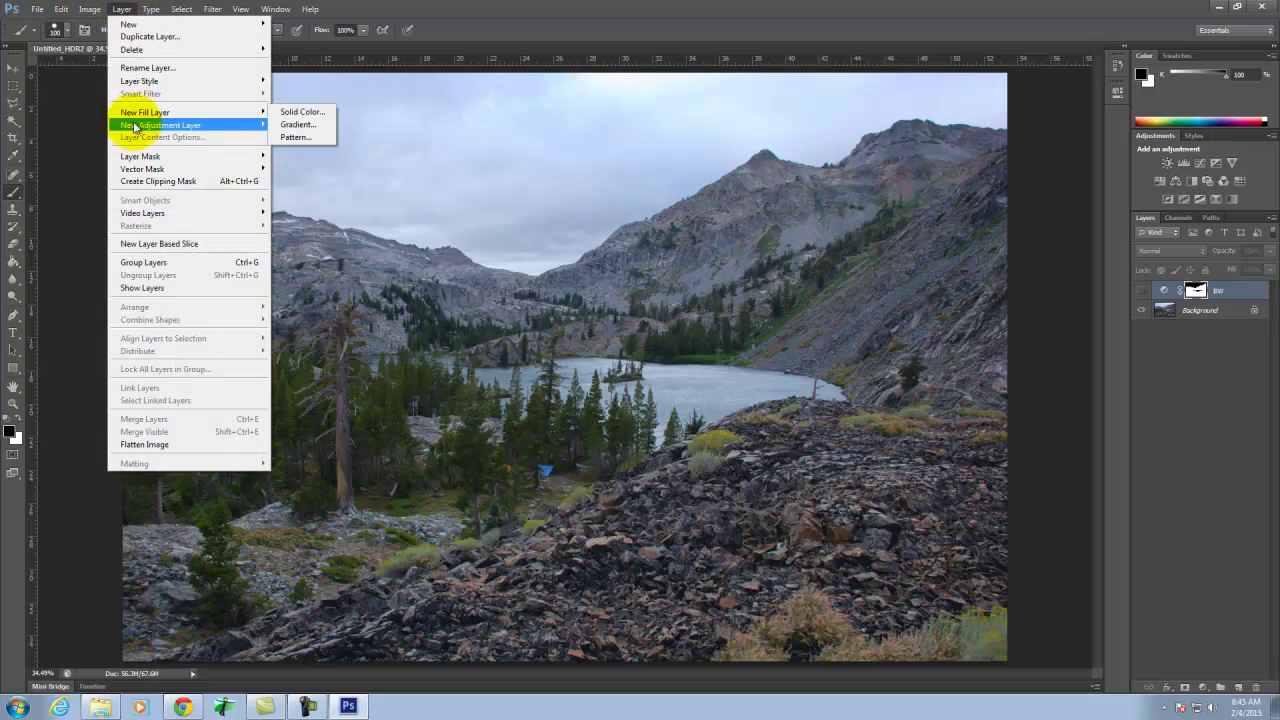
pyautogui.click(335, 150)
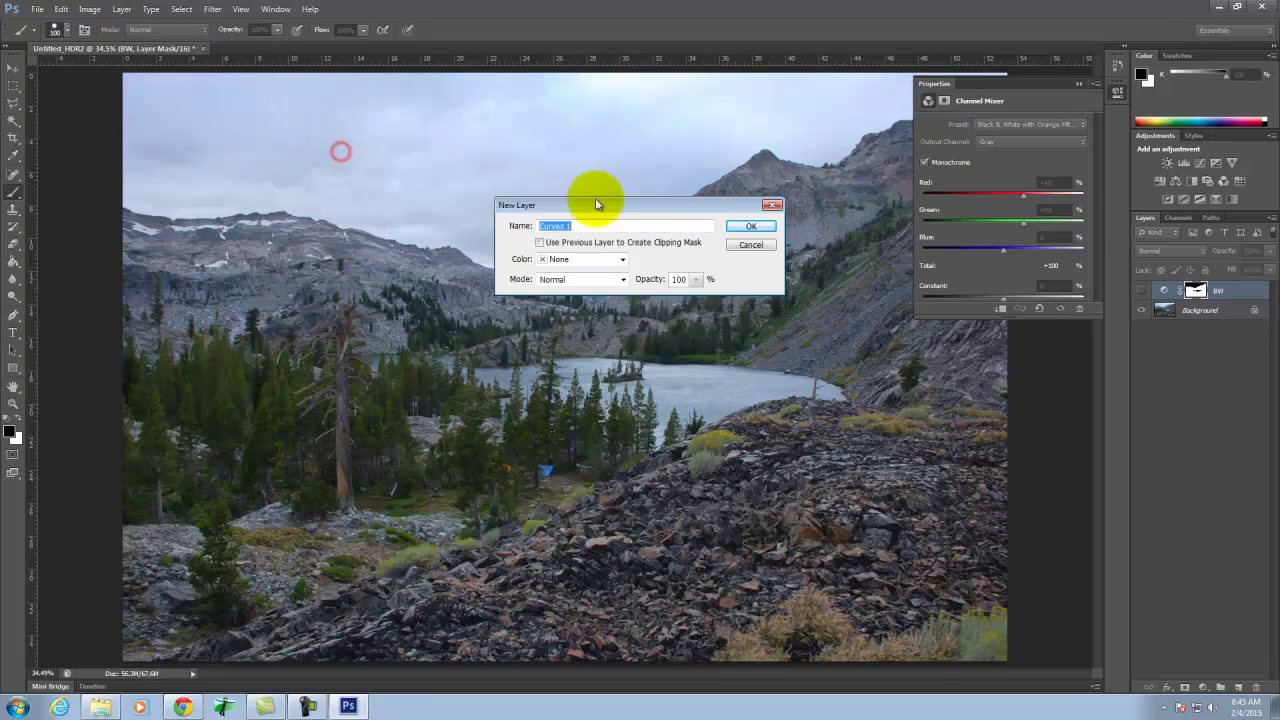
pyautogui.click(750, 226)
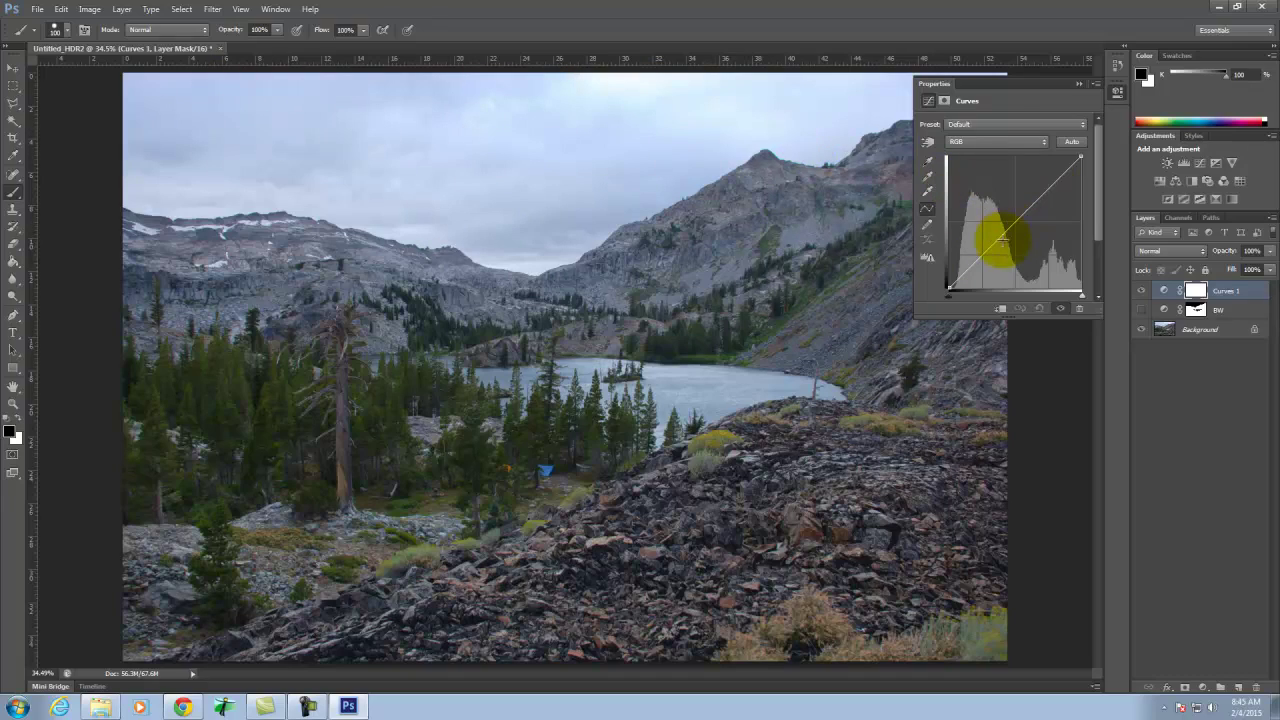
# Darken the image by pulling the RGB curve down in the shadows and adding a second point in the highlights
pyautogui.moveTo(984, 258); pyautogui.dragTo(1008, 265)
pyautogui.click(1048, 212)
pyautogui.moveTo(1048, 212); pyautogui.dragTo(1050, 207)
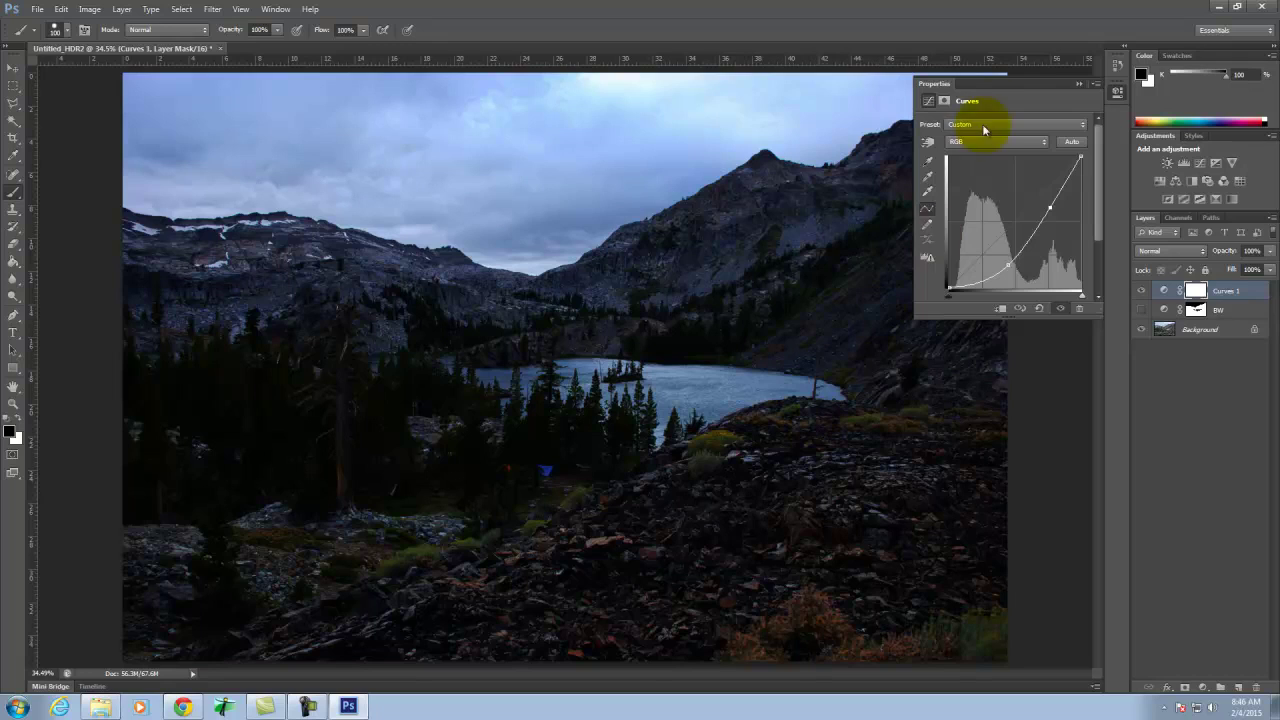
# Enlarge the brush and paint the mountains, lake, trees and rocks in black on the Curves 1 mask, leaving the sky darkened
pyautogui.click(1079, 86)
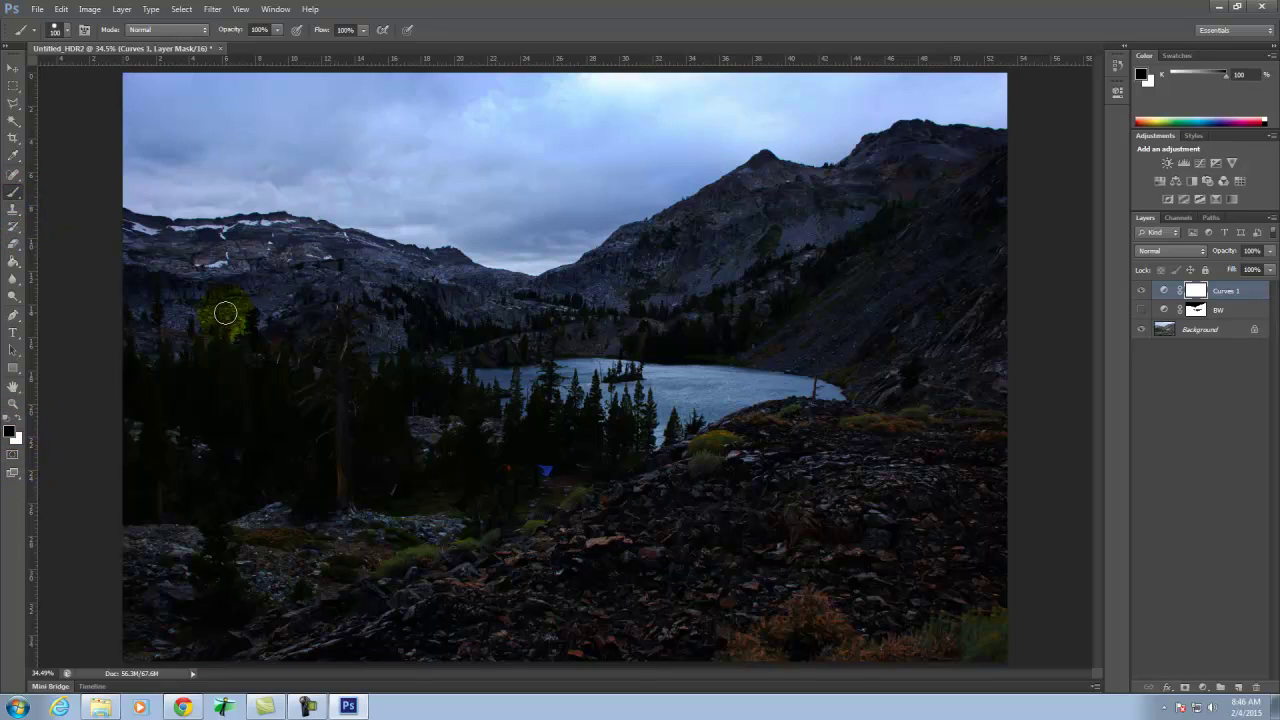
pyautogui.press(']')
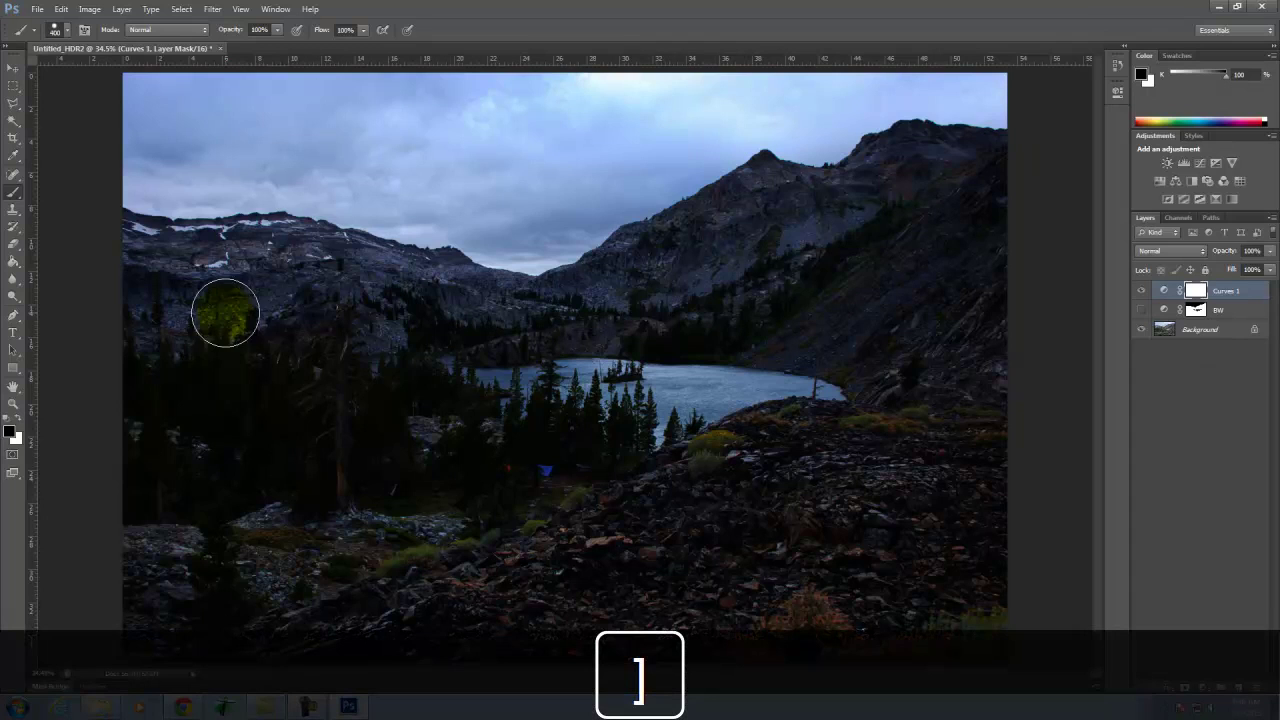
pyautogui.moveTo(155, 325)
pyautogui.mouseDown()
pyautogui.moveTo(915, 348)
pyautogui.moveTo(1016, 379)
pyautogui.moveTo(210, 397)
pyautogui.moveTo(120, 448)
pyautogui.moveTo(432, 472)
pyautogui.moveTo(581, 466)
pyautogui.moveTo(0, 387)
pyautogui.moveTo(134, 452)
pyautogui.moveTo(244, 540)
pyautogui.moveTo(675, 503)
pyautogui.moveTo(945, 436)
pyautogui.moveTo(999, 510)
pyautogui.moveTo(531, 552)
pyautogui.moveTo(156, 559)
pyautogui.moveTo(104, 612)
pyautogui.moveTo(589, 642)
pyautogui.moveTo(935, 612)
pyautogui.moveTo(1061, 569)
pyautogui.moveTo(304, 597)
pyautogui.moveTo(489, 531)
pyautogui.moveTo(614, 436)
pyautogui.moveTo(648, 345)
pyautogui.moveTo(644, 306)
pyautogui.moveTo(854, 245)
pyautogui.moveTo(1042, 225)
pyautogui.moveTo(825, 309)
pyautogui.moveTo(503, 404)
pyautogui.moveTo(376, 355)
pyautogui.moveTo(346, 327)
pyautogui.moveTo(101, 291)
pyautogui.moveTo(306, 301)
pyautogui.moveTo(409, 329)
pyautogui.moveTo(674, 311)
pyautogui.moveTo(697, 284)
pyautogui.moveTo(790, 244)
pyautogui.moveTo(924, 214)
pyautogui.moveTo(1008, 213)
pyautogui.moveTo(843, 318)
pyautogui.mouseUp()
# Refine the Curves 1 mask by painting black with a smaller brush along the ridge of the mountain beside the lake
pyautogui.press('[')
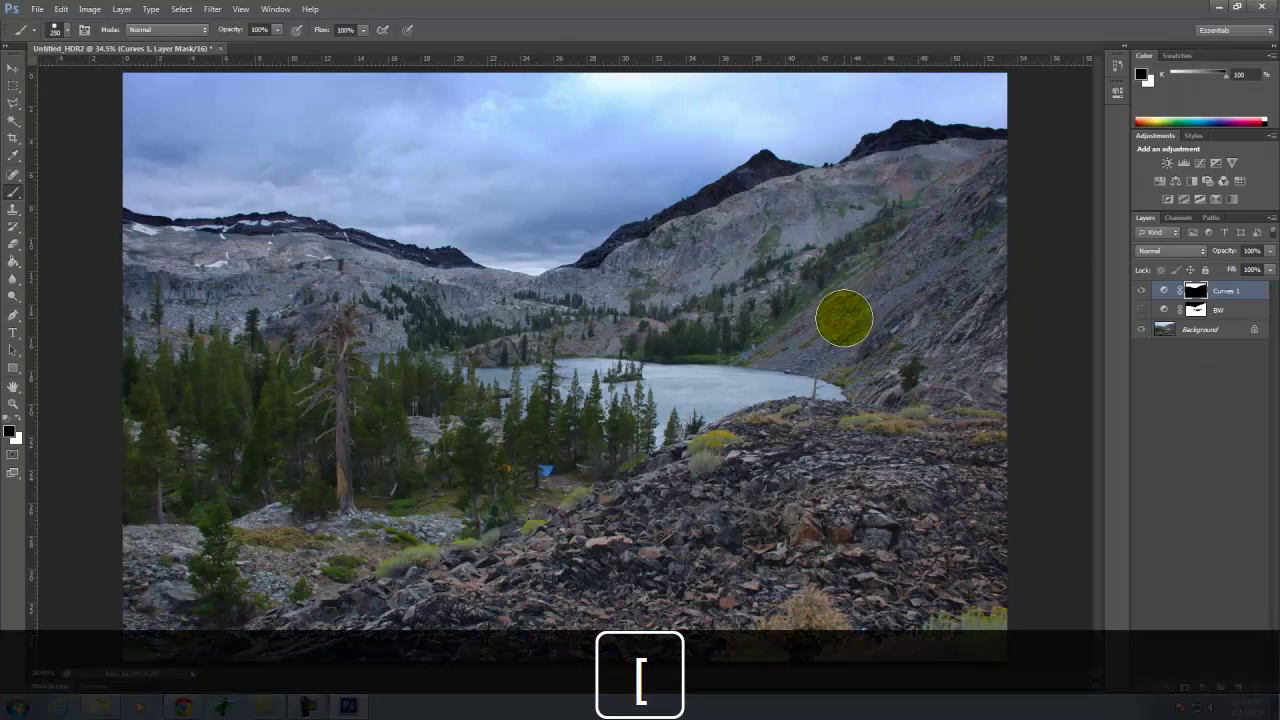
pyautogui.hotkey('ctrl', '=')
pyautogui.hotkey('ctrl', '=')
pyautogui.hotkey('ctrl', '=')
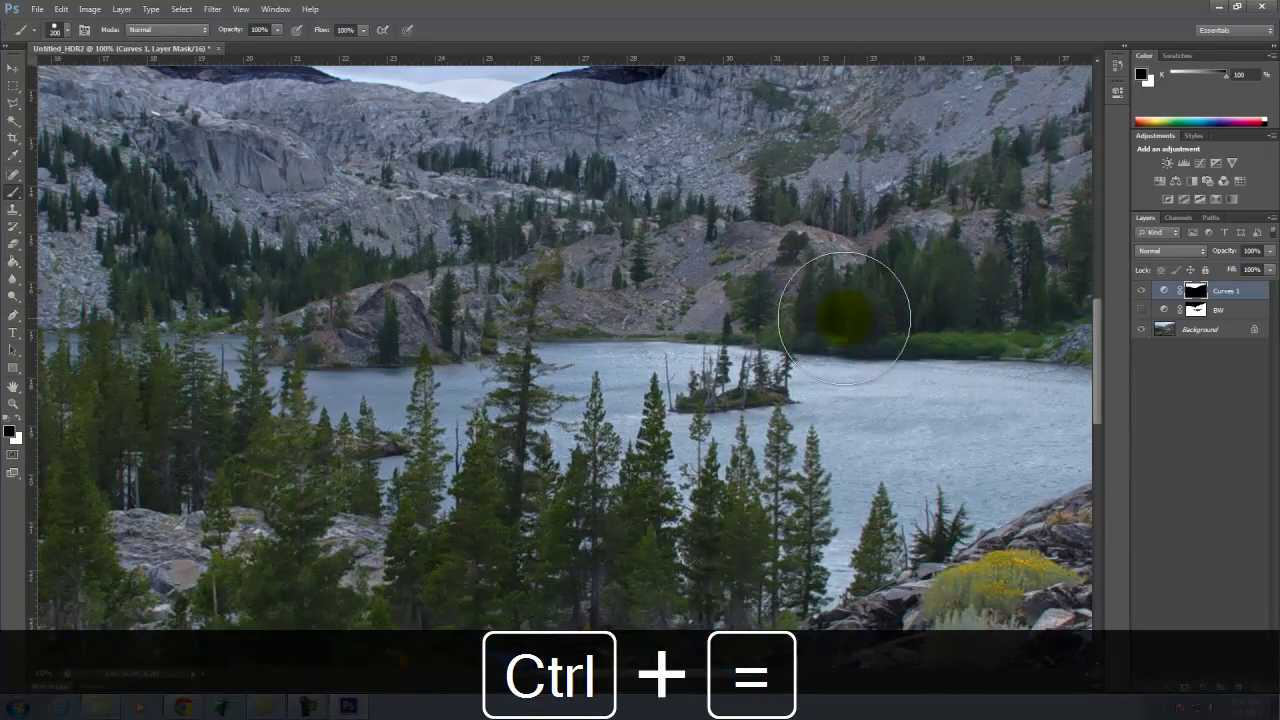
pyautogui.press('space')
pyautogui.moveTo(803, 258)
pyautogui.mouseDown()
pyautogui.moveTo(737, 463)
pyautogui.moveTo(650, 660)
pyautogui.moveTo(583, 586)
pyautogui.moveTo(569, 481)
pyautogui.moveTo(523, 551)
pyautogui.moveTo(526, 506)
pyautogui.moveTo(423, 420)
pyautogui.moveTo(395, 483)
pyautogui.moveTo(363, 480)
pyautogui.moveTo(450, 462)
pyautogui.moveTo(521, 402)
pyautogui.moveTo(700, 307)
pyautogui.mouseUp()
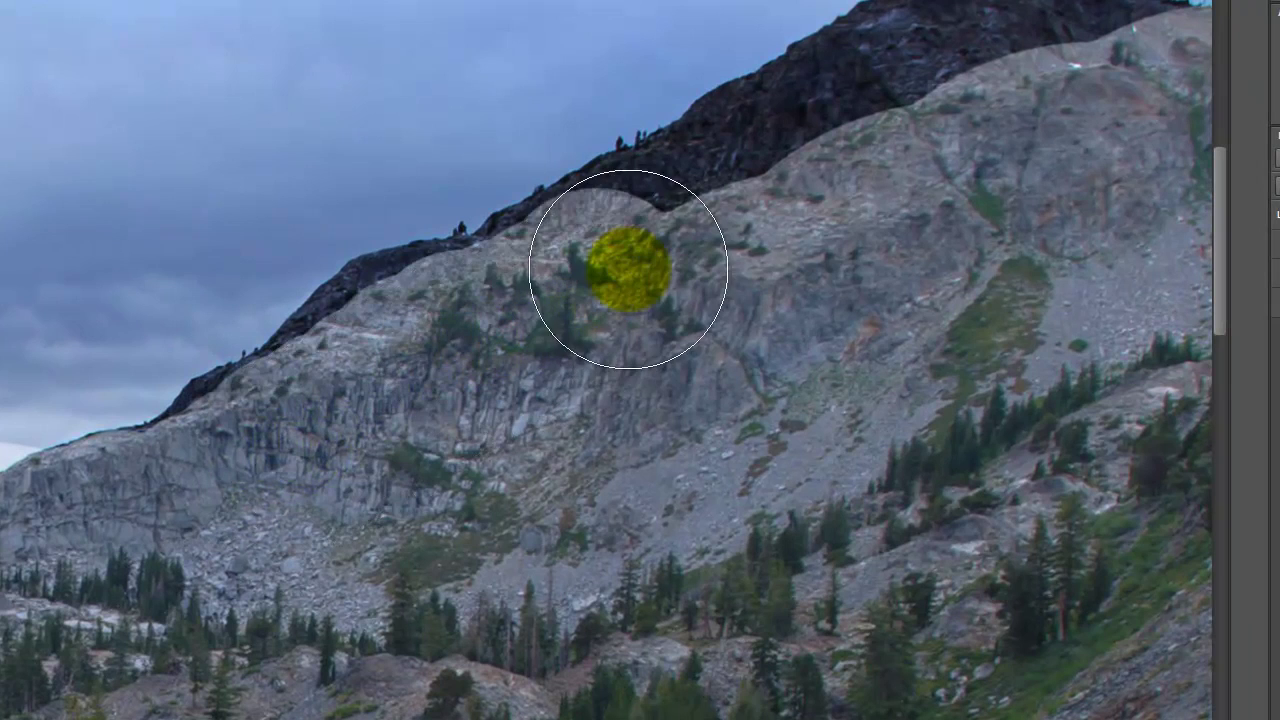
pyautogui.moveTo(628, 269)
pyautogui.mouseDown()
pyautogui.moveTo(771, 214)
pyautogui.moveTo(760, 194)
pyautogui.moveTo(701, 240)
pyautogui.moveTo(694, 229)
pyautogui.moveTo(809, 171)
pyautogui.moveTo(986, 51)
pyautogui.moveTo(1143, 100)
pyautogui.moveTo(571, 216)
pyautogui.mouseUp()
pyautogui.press('[')
pyautogui.press('[')
pyautogui.press('[')
pyautogui.press('[')
pyautogui.press('[')
pyautogui.press('[')
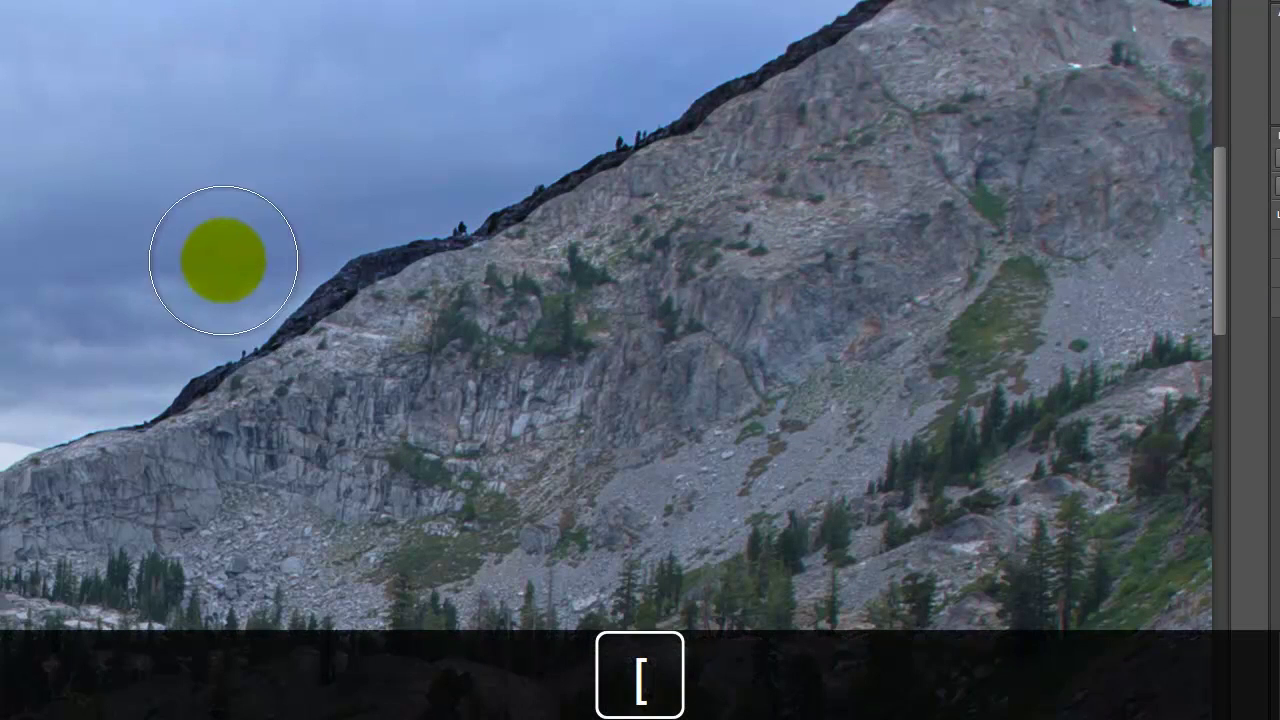
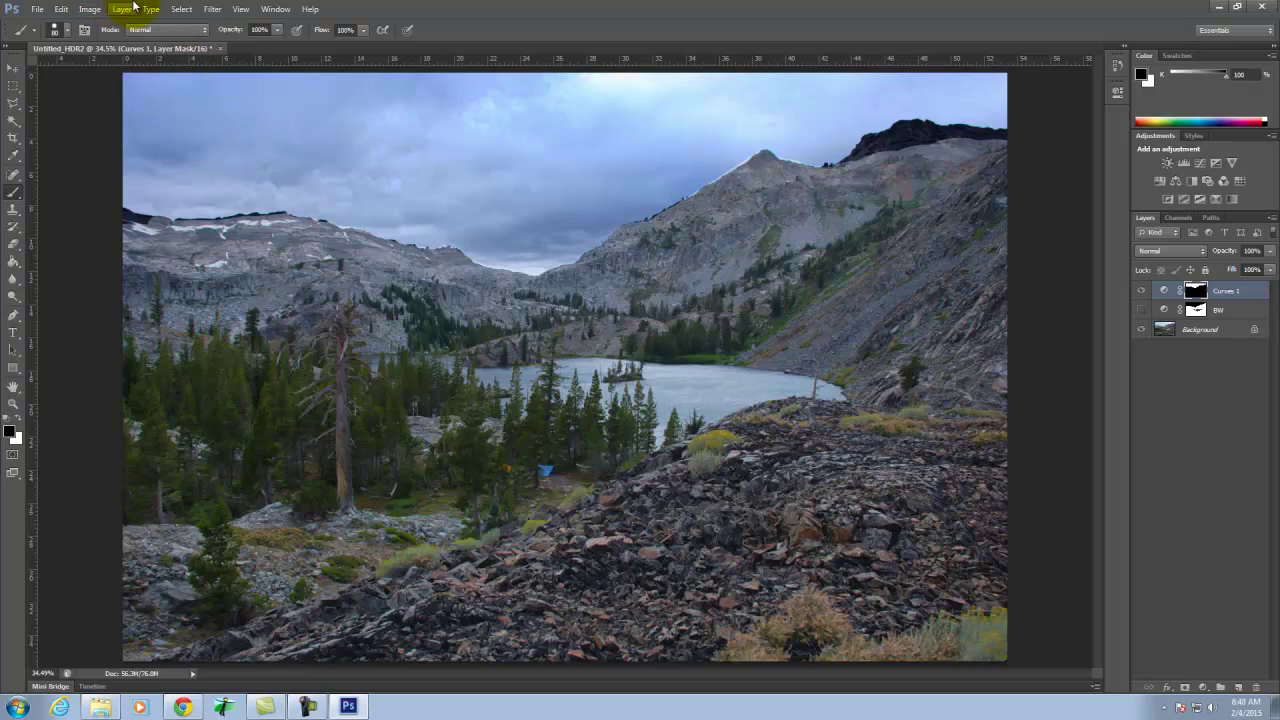
# Add a Hue/Saturation adjustment layer above Curves 1 and set its master saturation to +55
pyautogui.moveTo(135, 124)
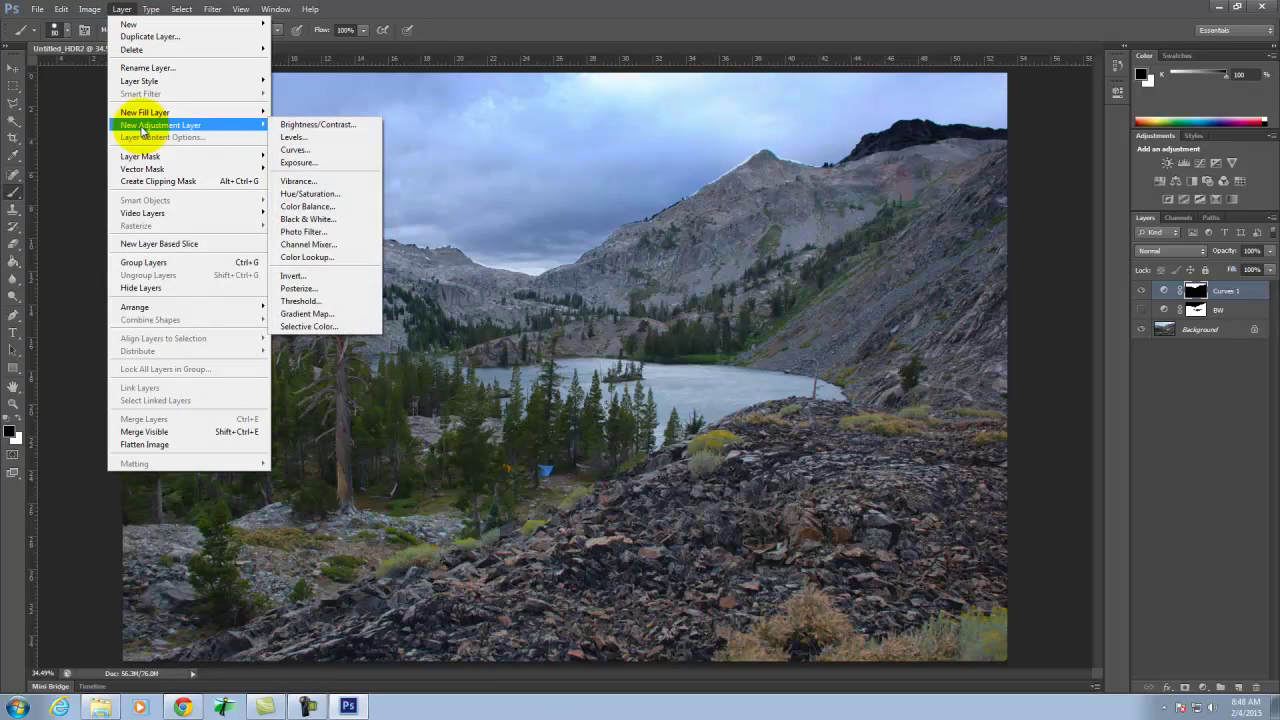
pyautogui.click(345, 193)
pyautogui.click(751, 226)
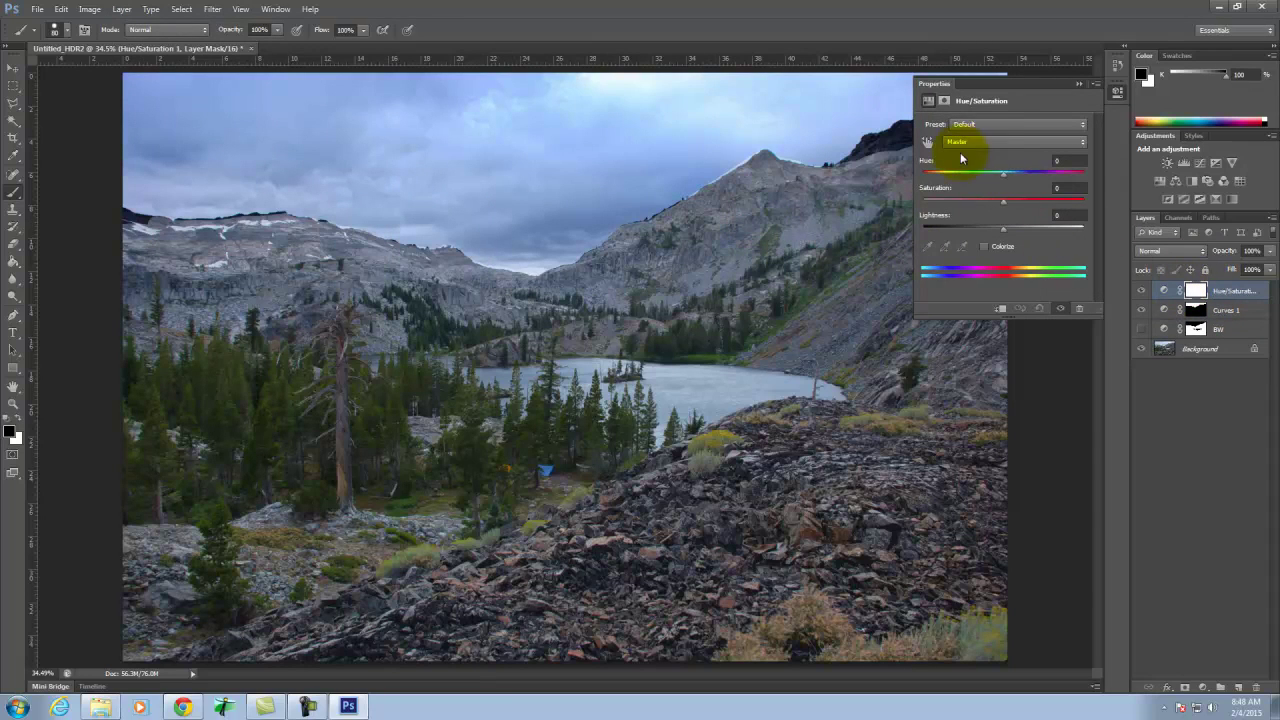
pyautogui.moveTo(1003, 201); pyautogui.dragTo(1017, 204)
pyautogui.moveTo(915, 232)
pyautogui.mouseDown()
pyautogui.moveTo(976, 237)
pyautogui.moveTo(931, 249)
pyautogui.mouseUp()
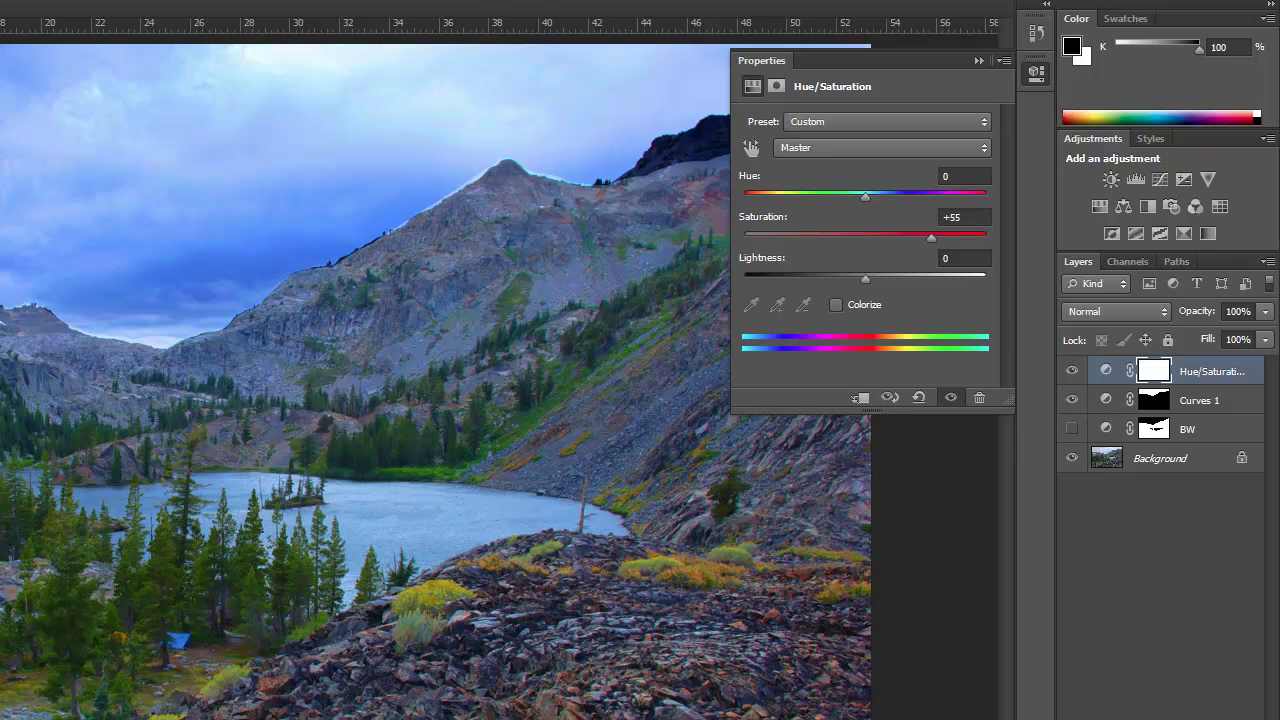
pyautogui.click(976, 62)
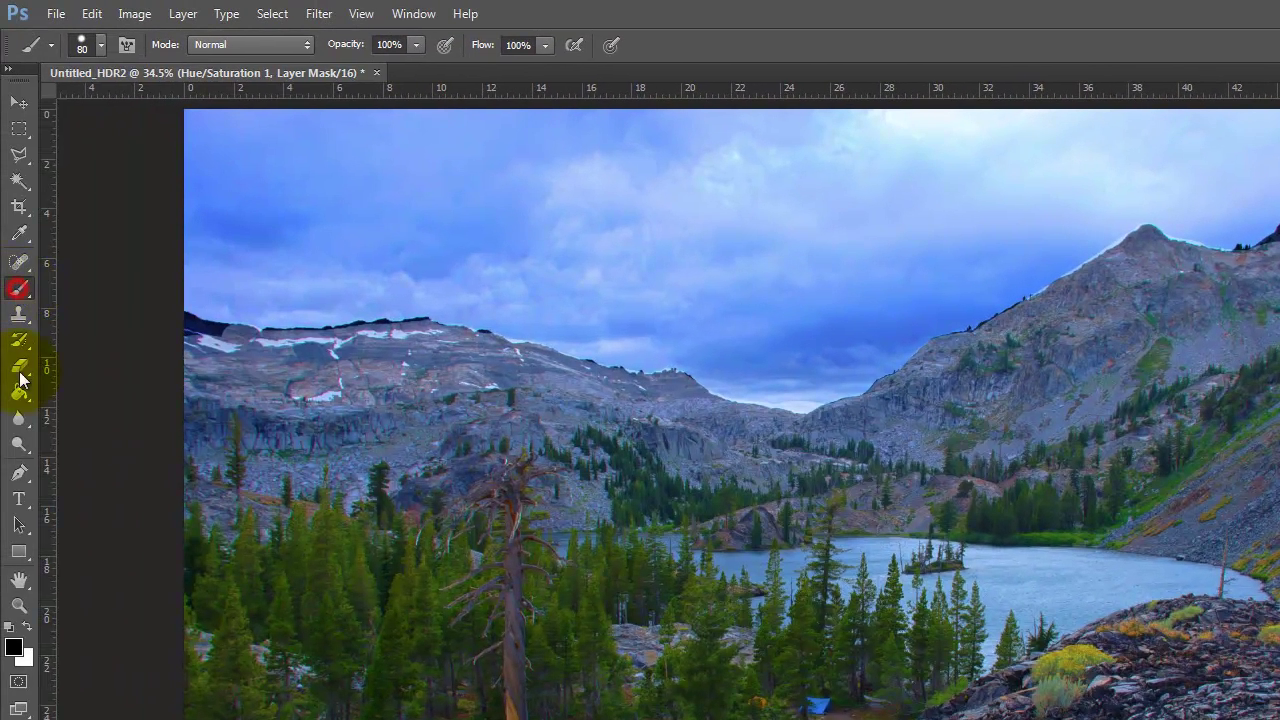
# Enlarge the brush to 700 and paint the sky black on the Hue/Saturation mask to remove the added saturation there
pyautogui.moveTo(418, 212)
pyautogui.mouseDown()
pyautogui.moveTo(308, 140)
pyautogui.moveTo(404, 137)
pyautogui.mouseUp()
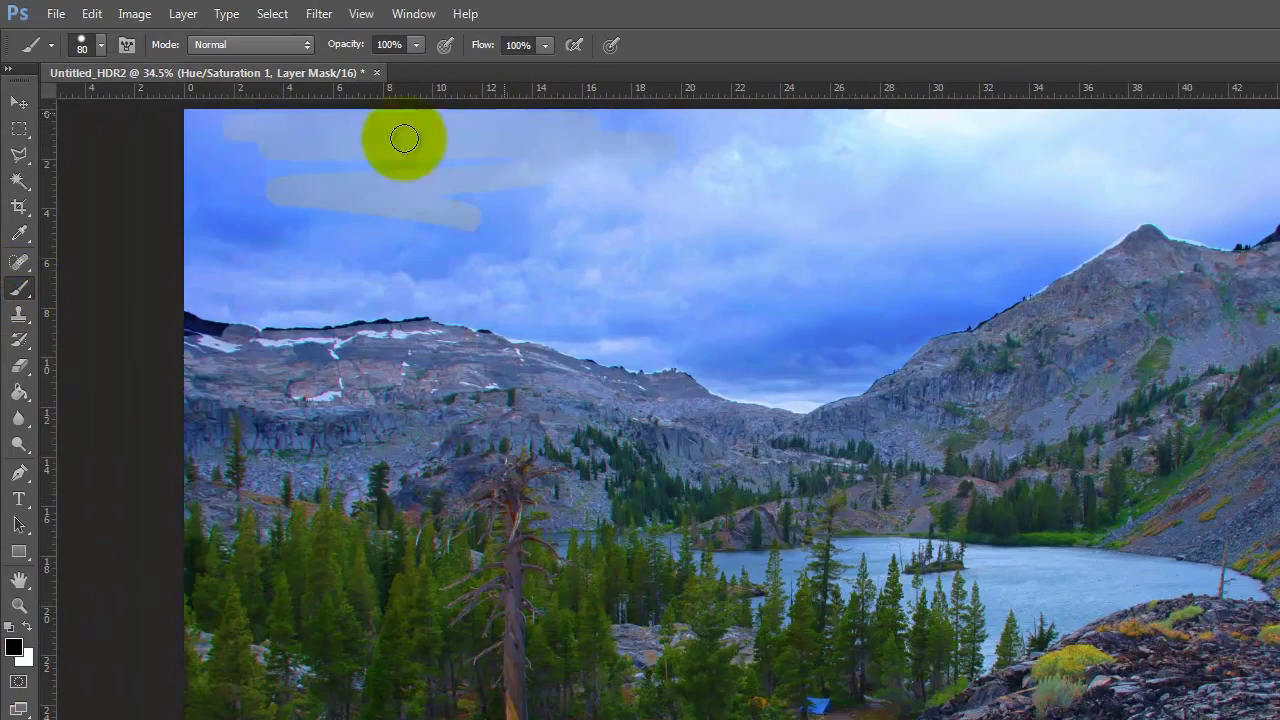
pyautogui.press(']')
pyautogui.press(']')
pyautogui.press(']')
pyautogui.press(']')
pyautogui.press(']')
pyautogui.press(']')
pyautogui.press(']')
pyautogui.press(']')
pyautogui.press(']')
pyautogui.press(']')
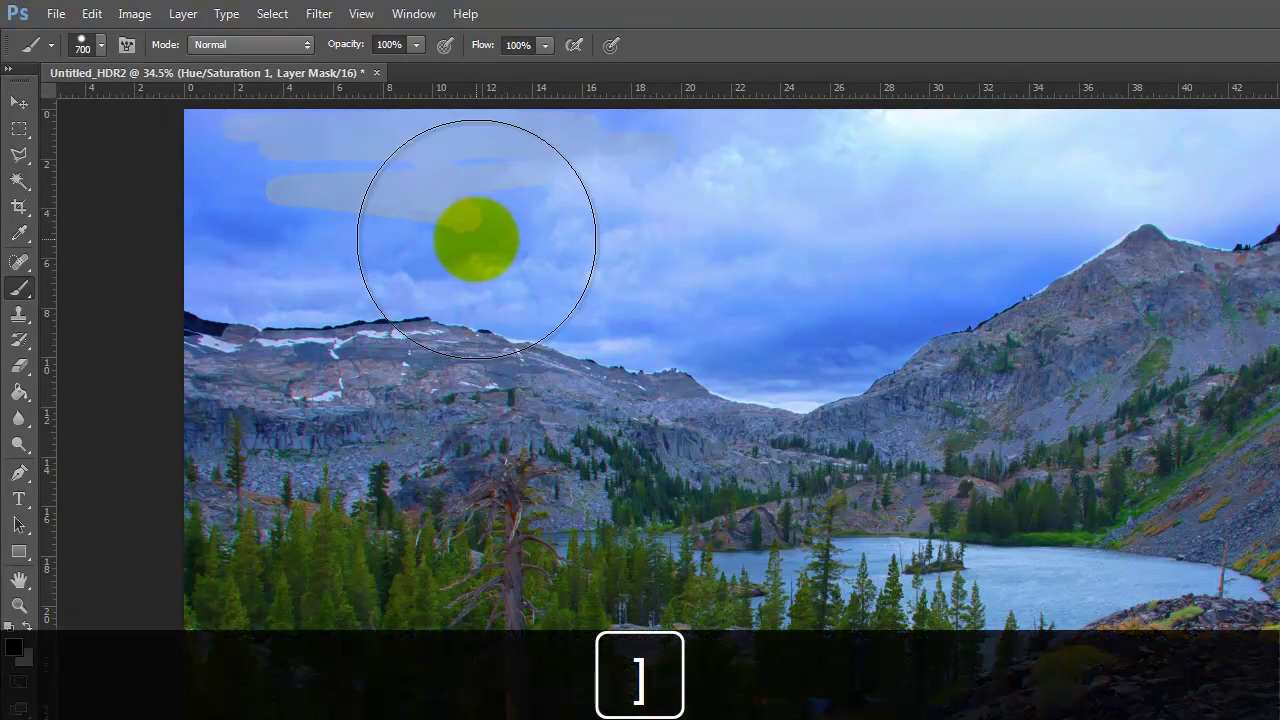
pyautogui.moveTo(645, 166)
pyautogui.mouseDown()
pyautogui.moveTo(251, 177)
pyautogui.moveTo(334, 185)
pyautogui.mouseUp()
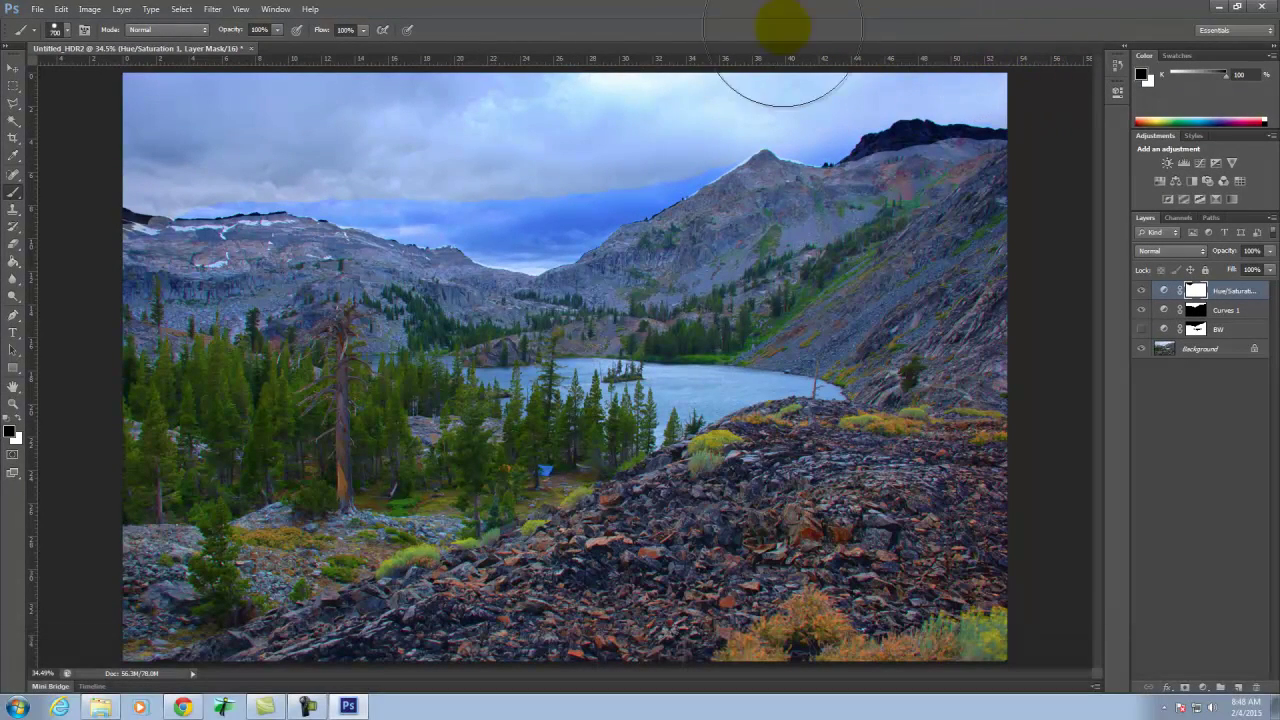
pyautogui.moveTo(783, 28)
pyautogui.mouseDown()
pyautogui.moveTo(491, 157)
pyautogui.moveTo(383, 131)
pyautogui.moveTo(547, 184)
pyautogui.moveTo(697, 94)
pyautogui.moveTo(459, 172)
pyautogui.moveTo(234, 131)
pyautogui.moveTo(190, 137)
pyautogui.mouseUp()
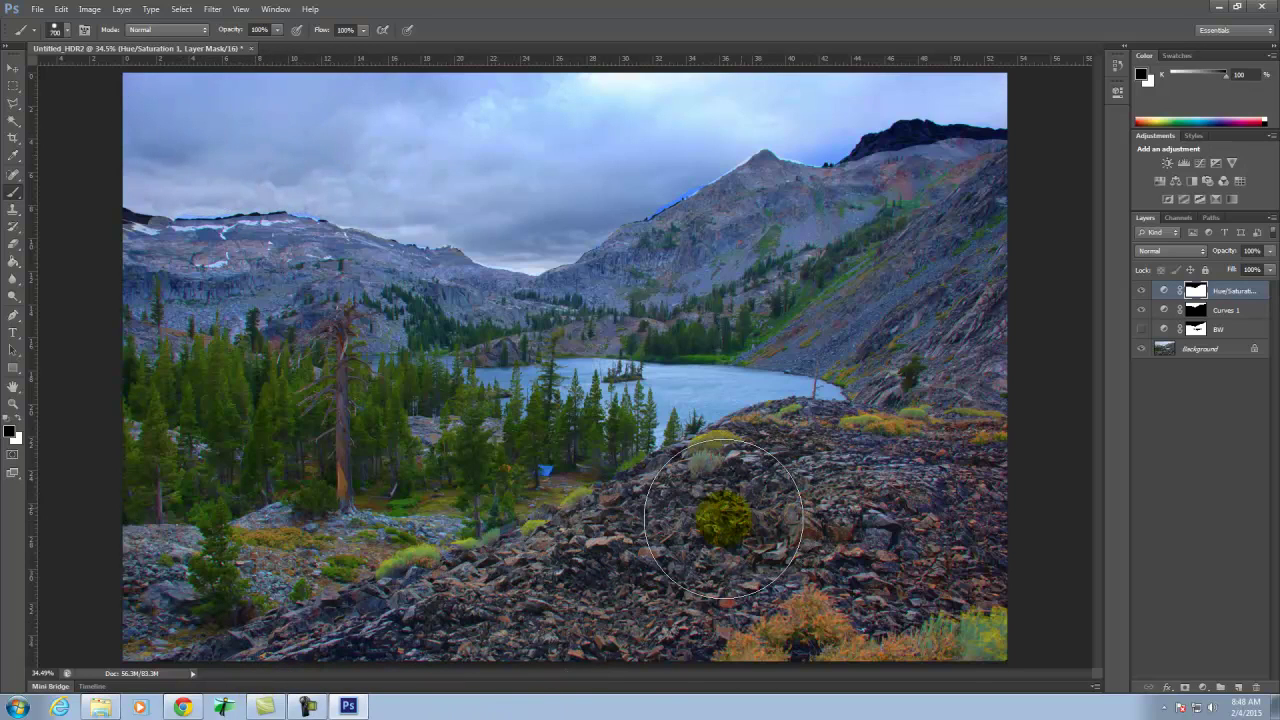
# Paint the rocky foreground slope black on the Hue/Saturation mask, reducing the brush size for its edge
pyautogui.moveTo(907, 547)
pyautogui.mouseDown()
pyautogui.moveTo(737, 599)
pyautogui.moveTo(997, 604)
pyautogui.moveTo(506, 612)
pyautogui.moveTo(566, 595)
pyautogui.mouseUp()
pyautogui.press('[')
pyautogui.press('[')
pyautogui.press('[')
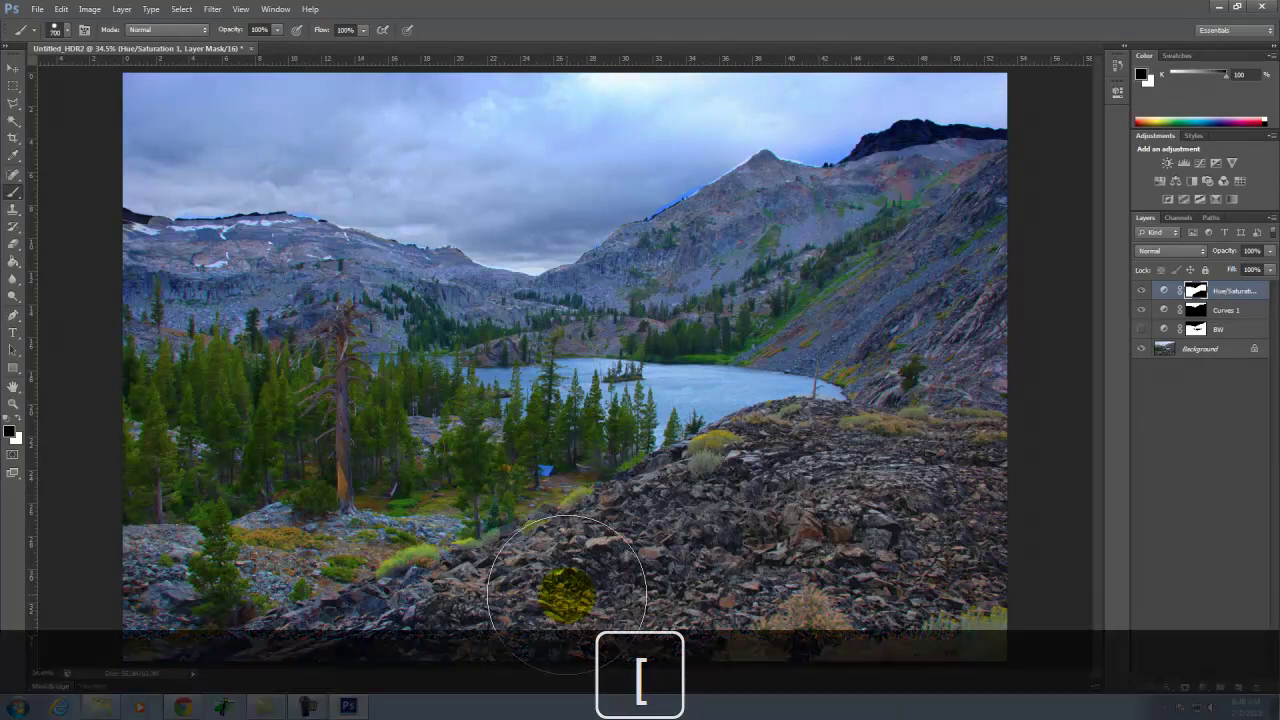
pyautogui.moveTo(566, 596); pyautogui.dragTo(452, 590)
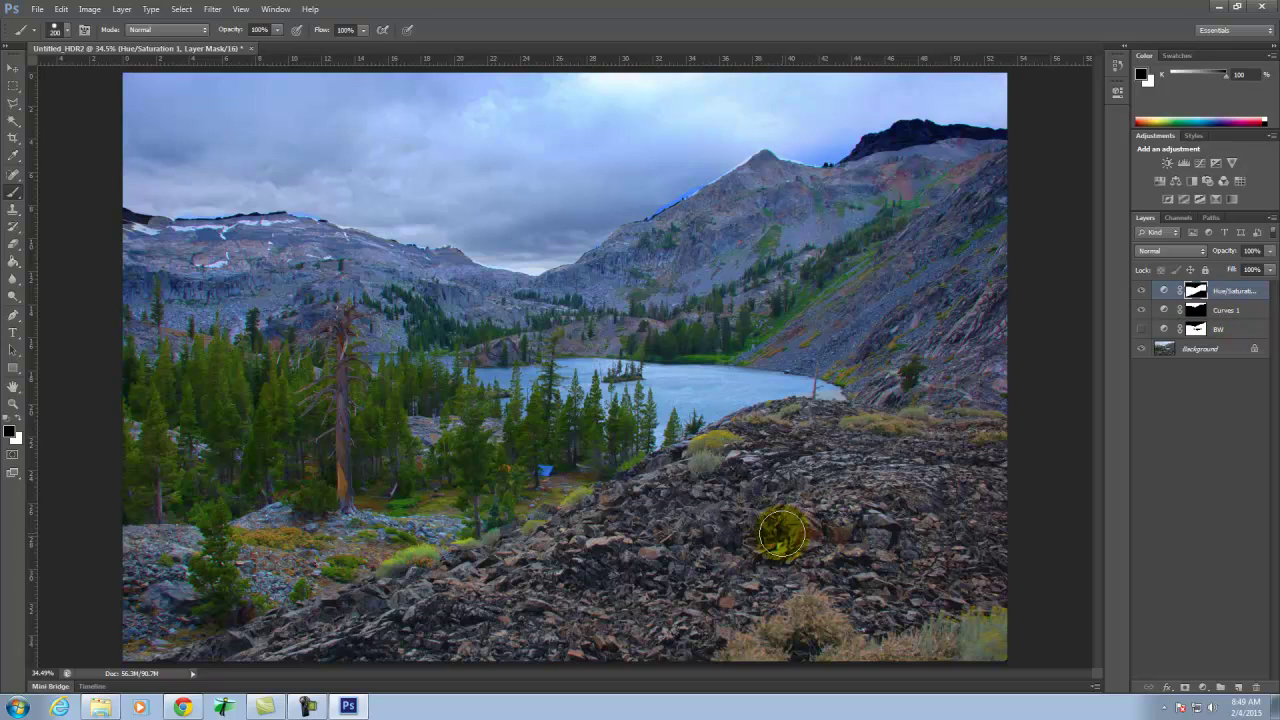
# Compare the image with and without the Hue/Saturation layer and the Curves 1 layer, leaving Curves 1 hidden
pyautogui.click(1140, 296)
pyautogui.click(1140, 296)
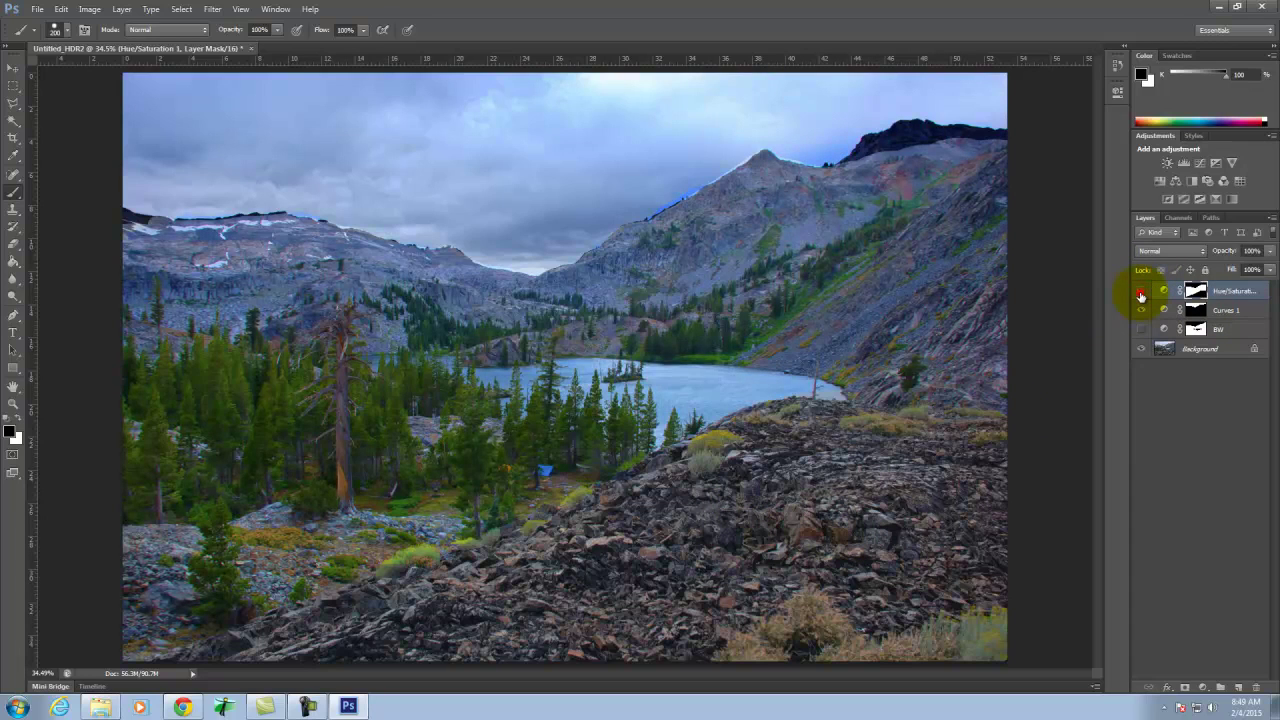
pyautogui.click(1140, 296)
pyautogui.click(1140, 296)
pyautogui.click(1140, 312)
pyautogui.click(1140, 312)
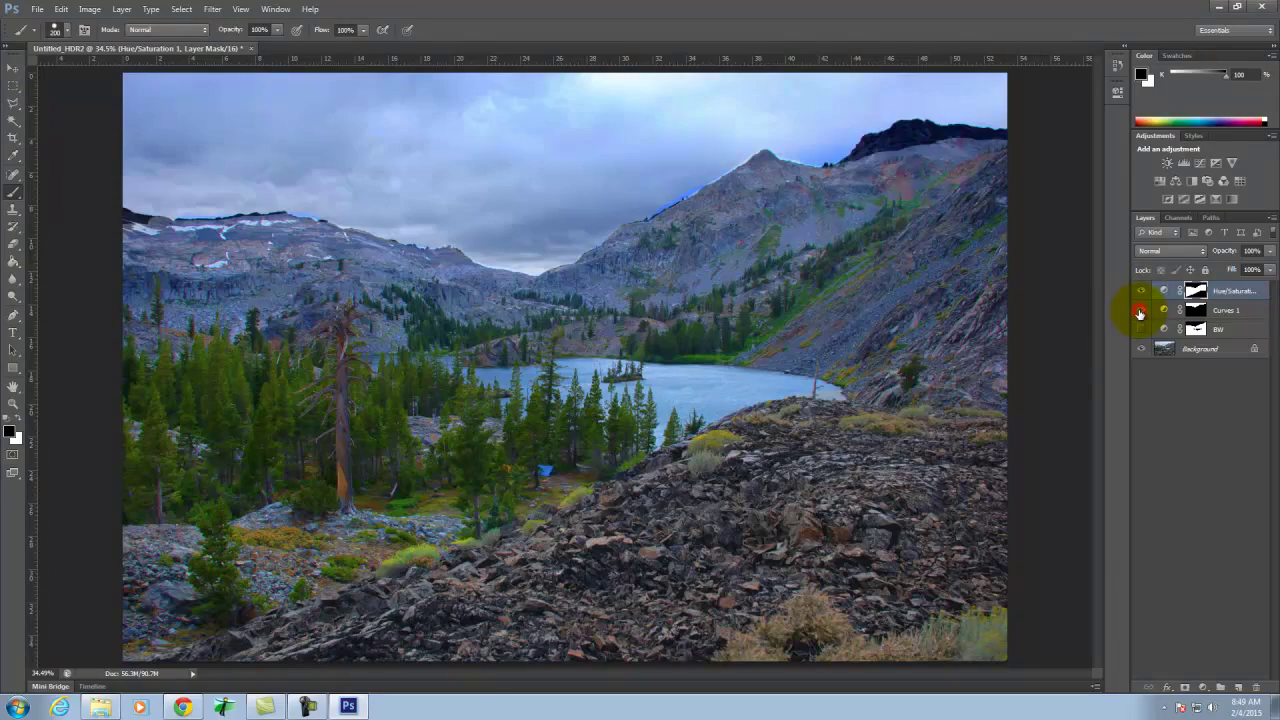
pyautogui.click(1140, 313)
pyautogui.click(1140, 313)
pyautogui.click(1140, 313)
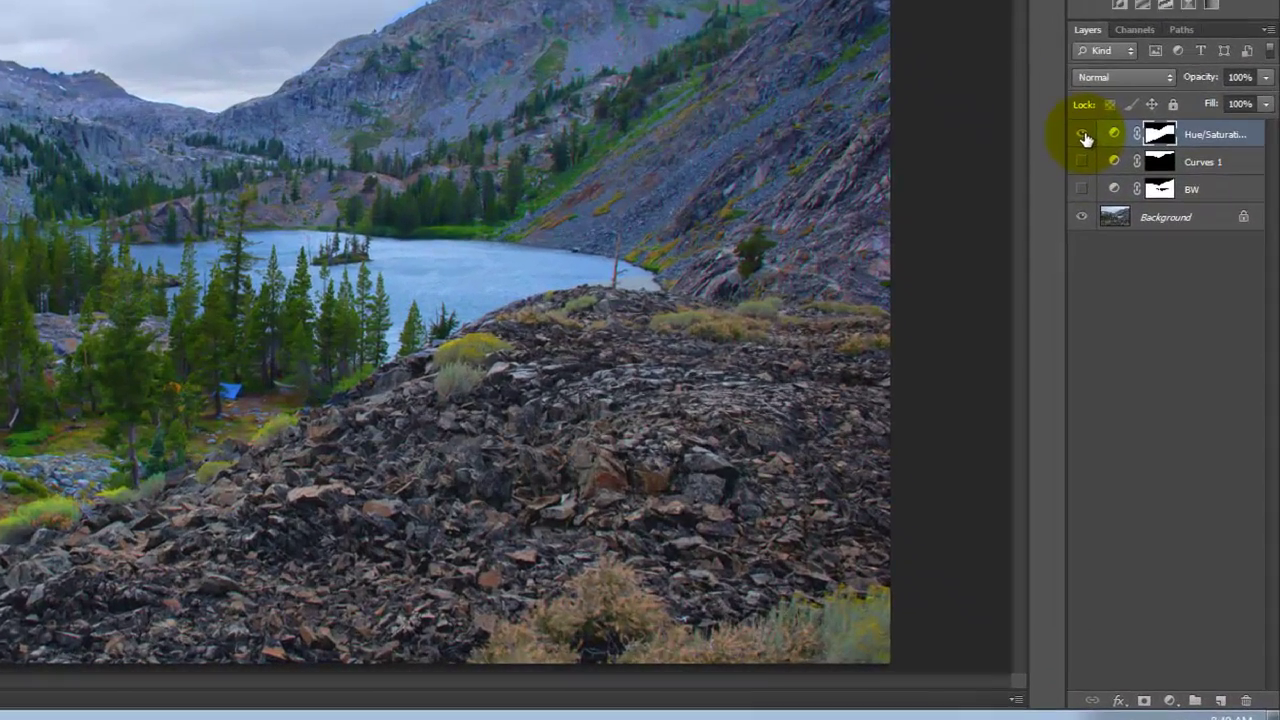
# Toggle the Hue/Saturation, Curves 1 and BW layers to compare their effects, leaving all three hidden
pyautogui.click(1143, 291)
pyautogui.click(1074, 108)
pyautogui.click(1074, 108)
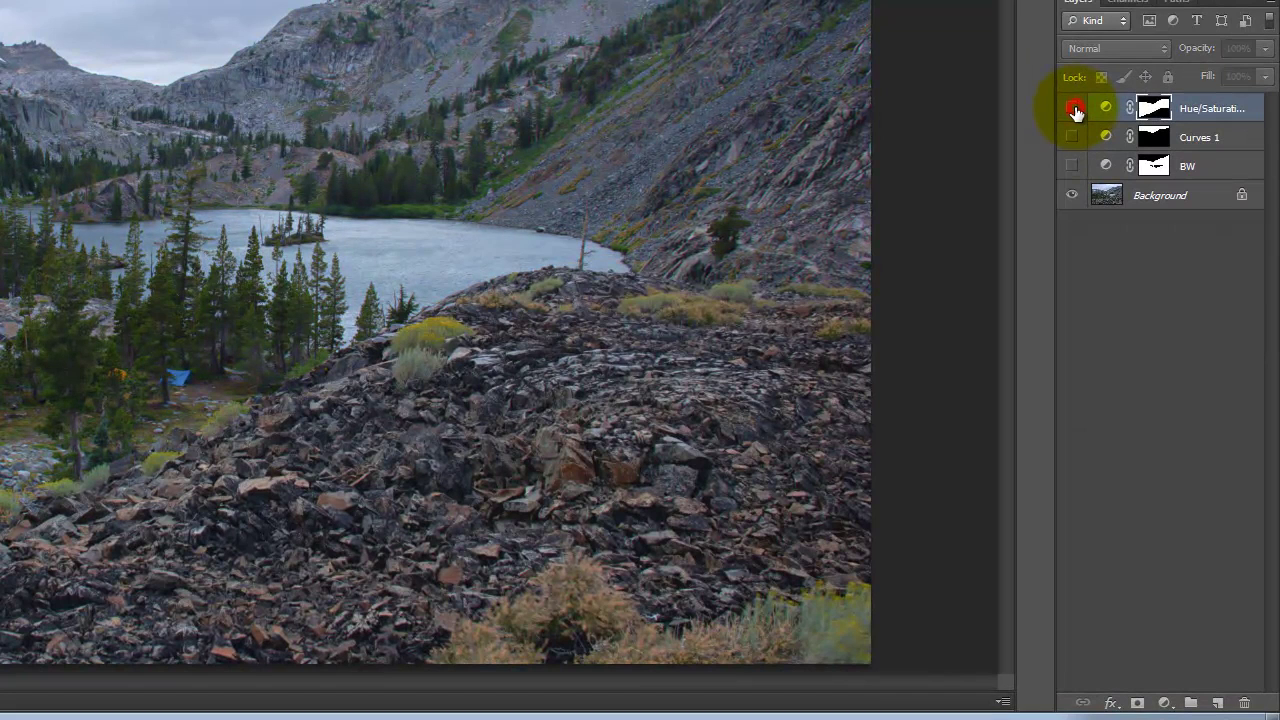
pyautogui.click(1074, 108)
pyautogui.click(1072, 137)
pyautogui.click(1073, 166)
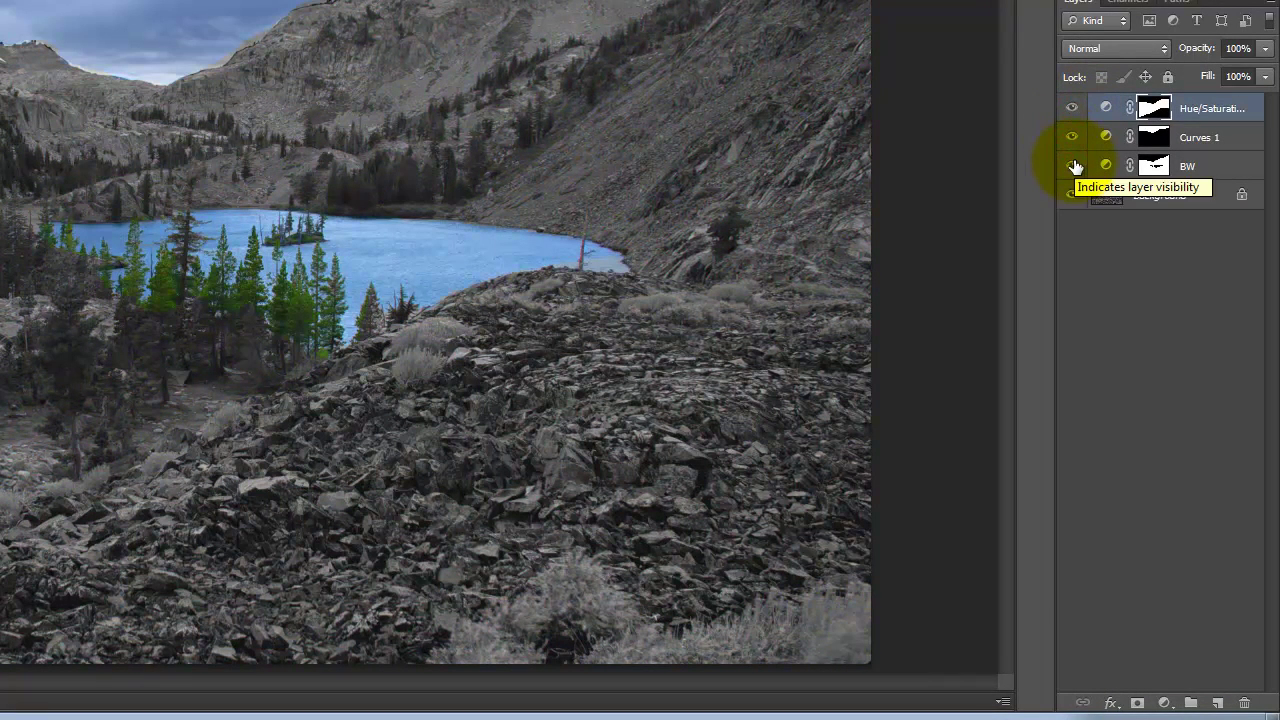
pyautogui.click(1073, 166)
pyautogui.click(1073, 137)
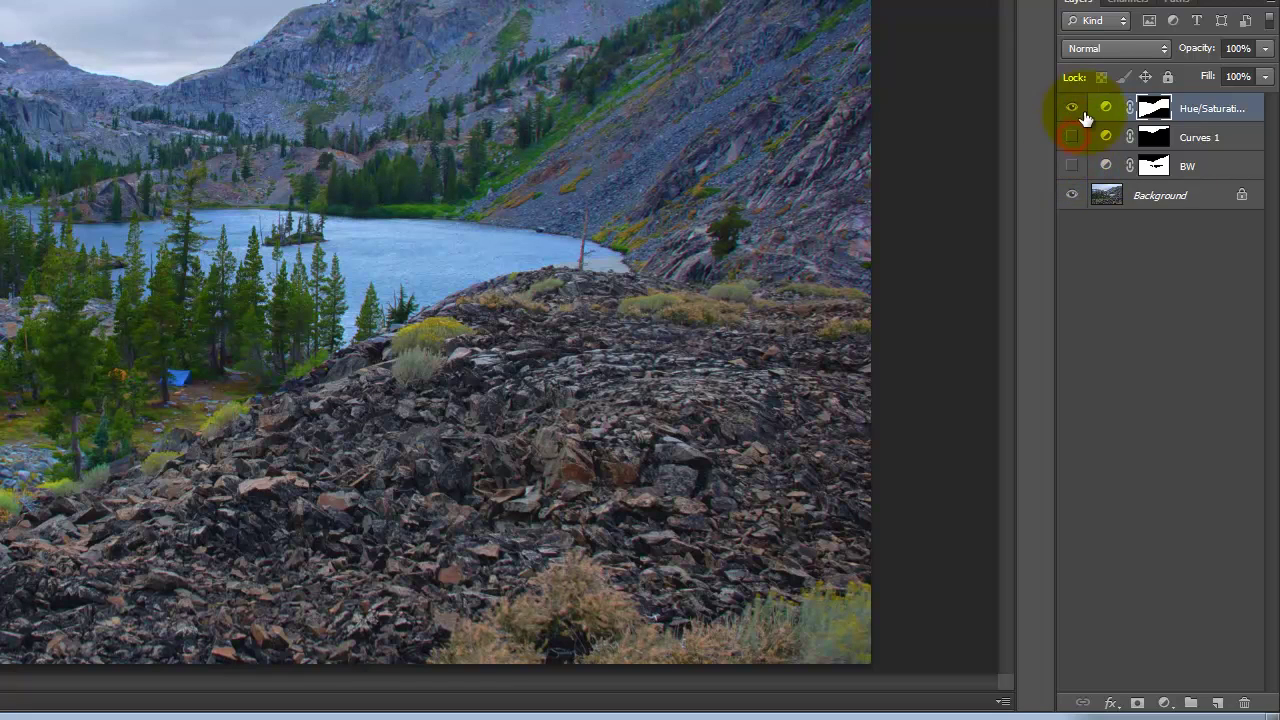
pyautogui.click(1072, 107)
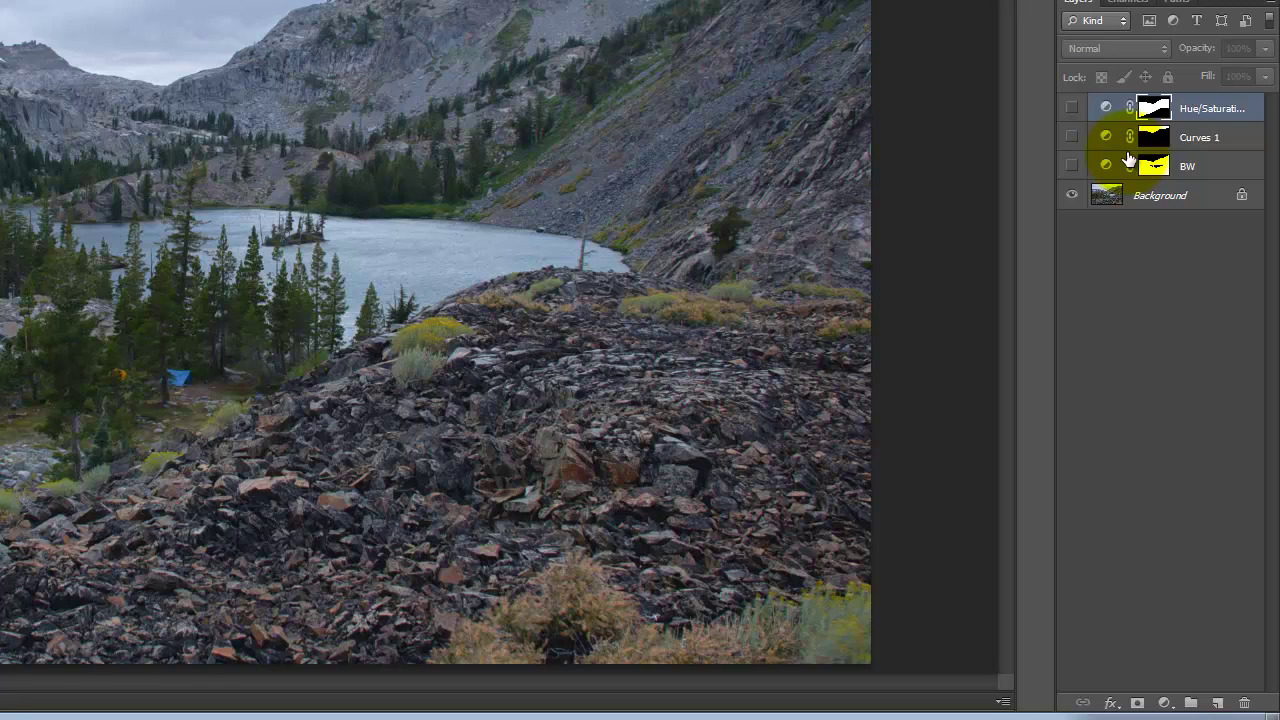
# Convert the Background into a regular layer named Layer 0
pyautogui.moveTo(1128, 160); pyautogui.dragTo(1243, 194)
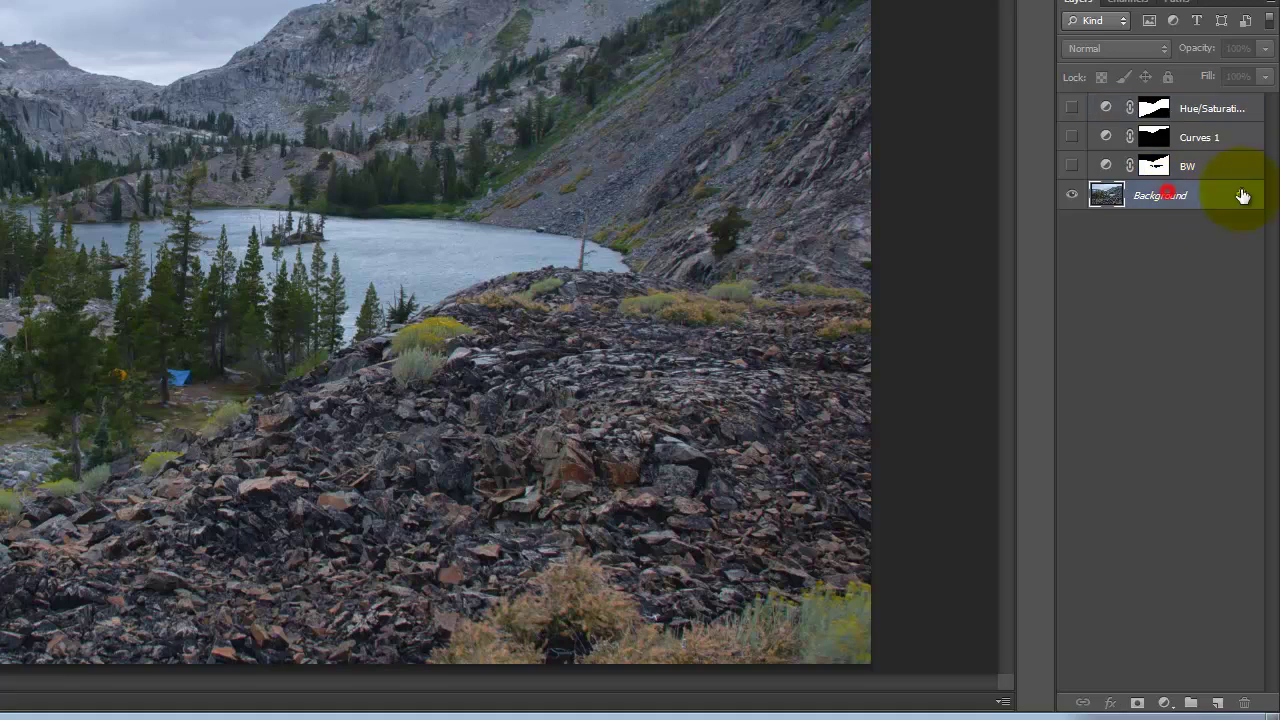
pyautogui.rightClick(1180, 202)
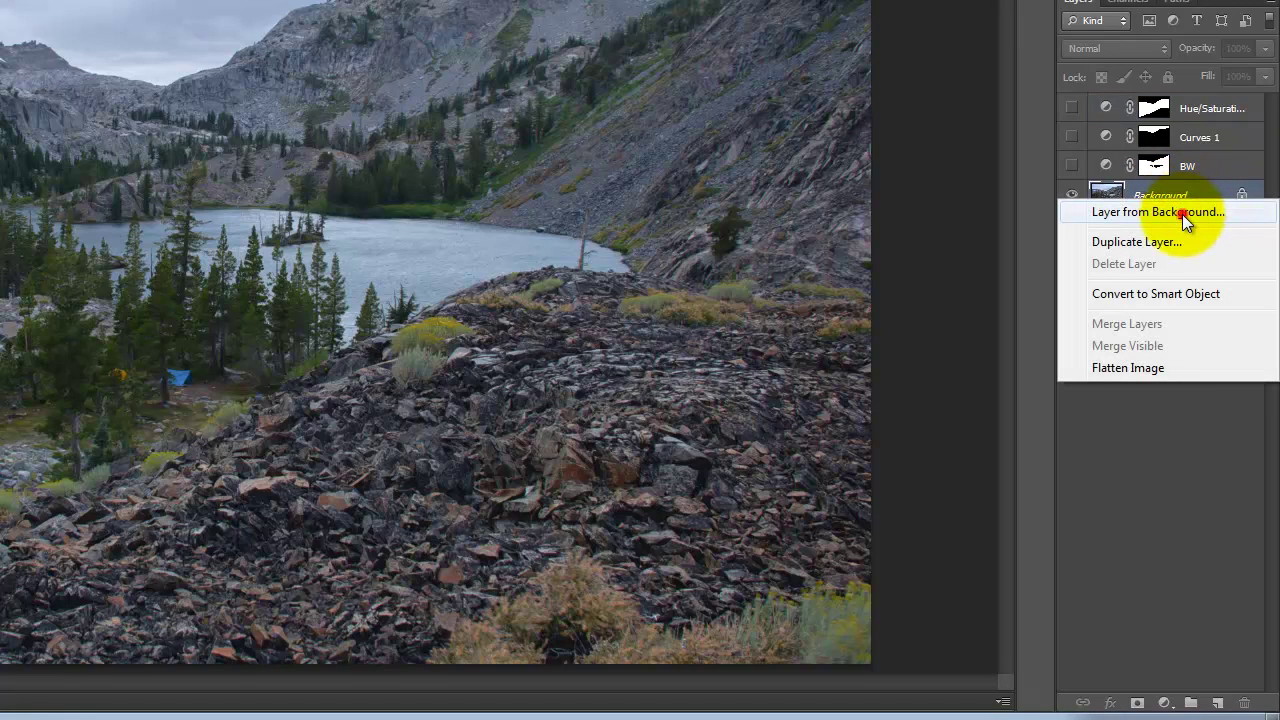
pyautogui.click(1182, 214)
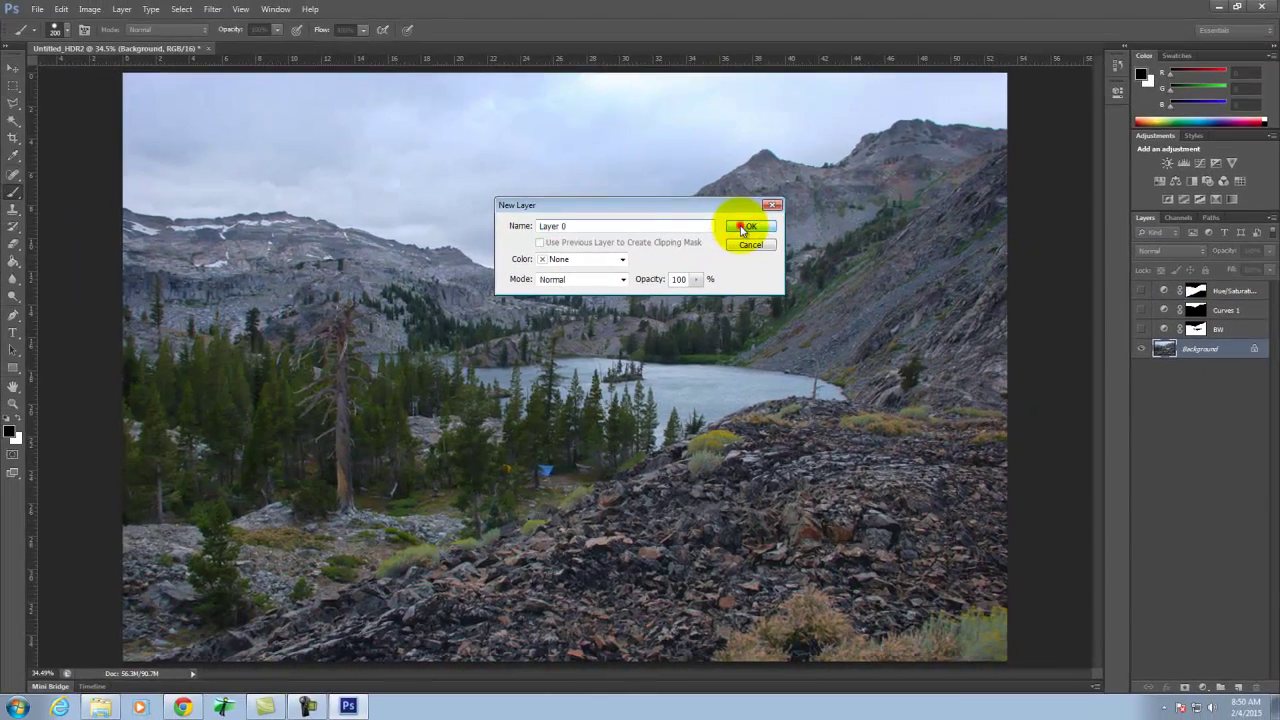
pyautogui.click(742, 228)
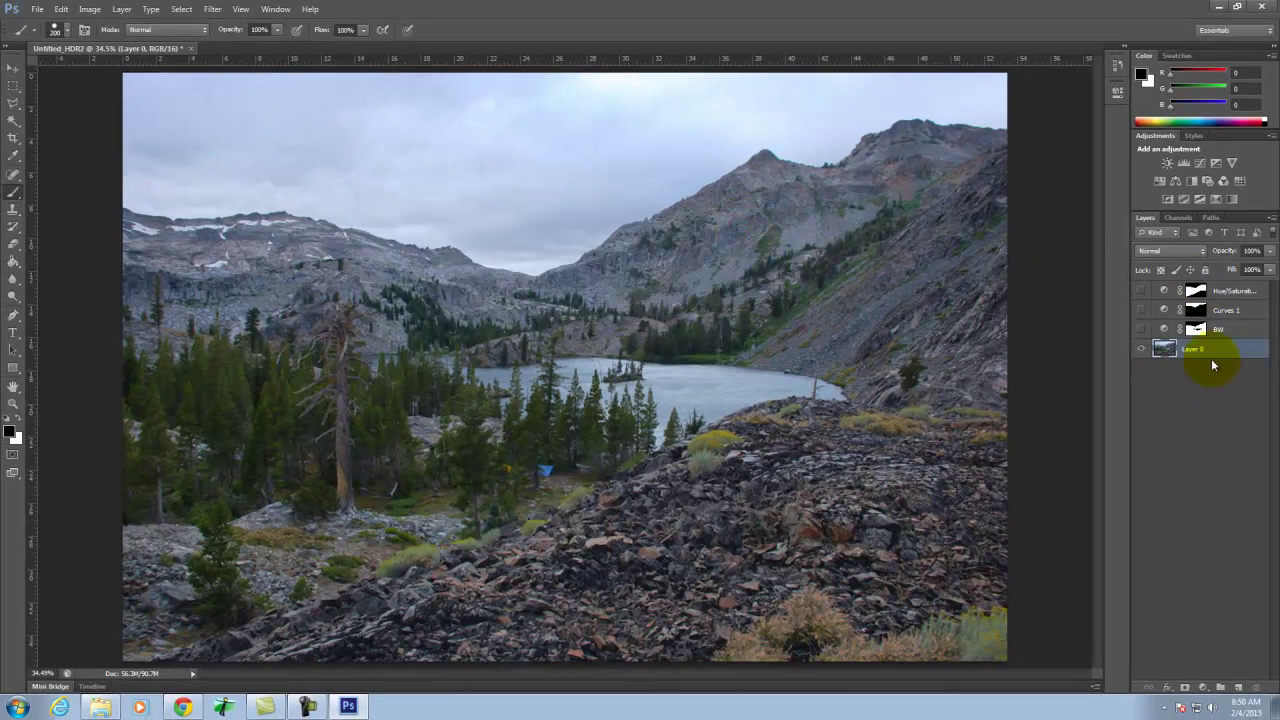
# Duplicate Layer 0 within the same document as Layer 0 copy
pyautogui.rightClick(1210, 352)
pyautogui.click(1133, 276)
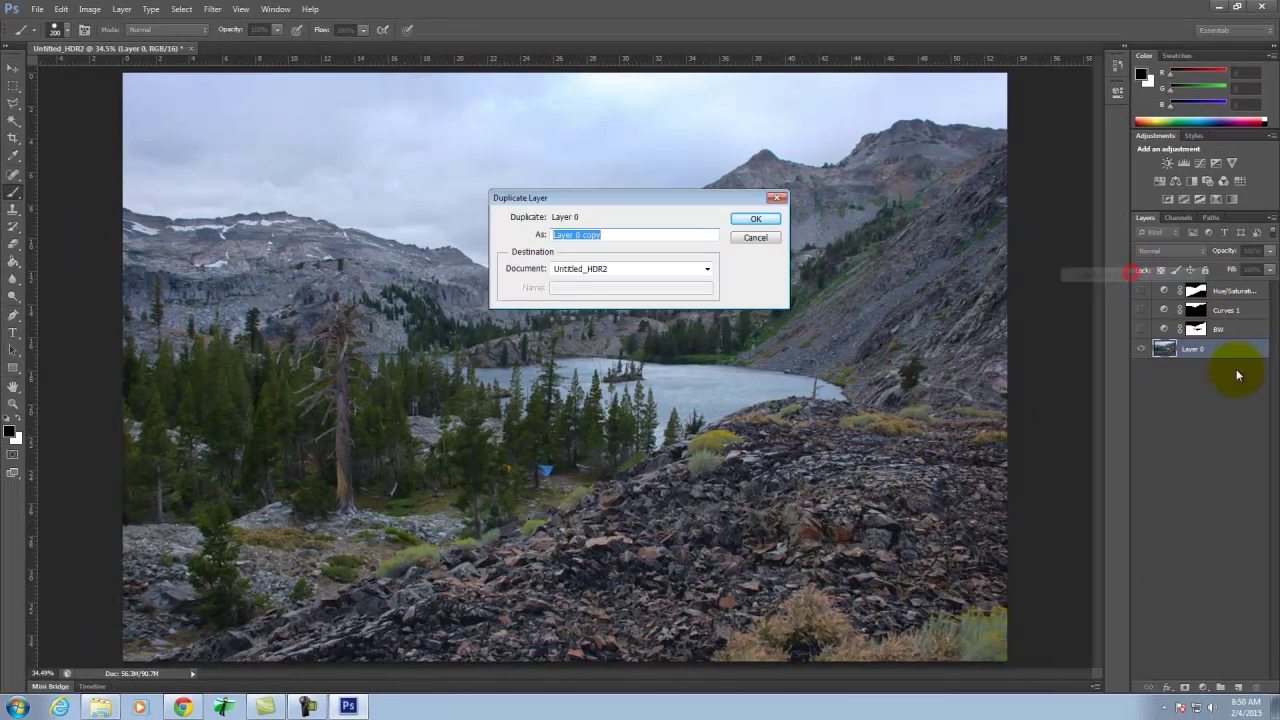
pyautogui.click(749, 217)
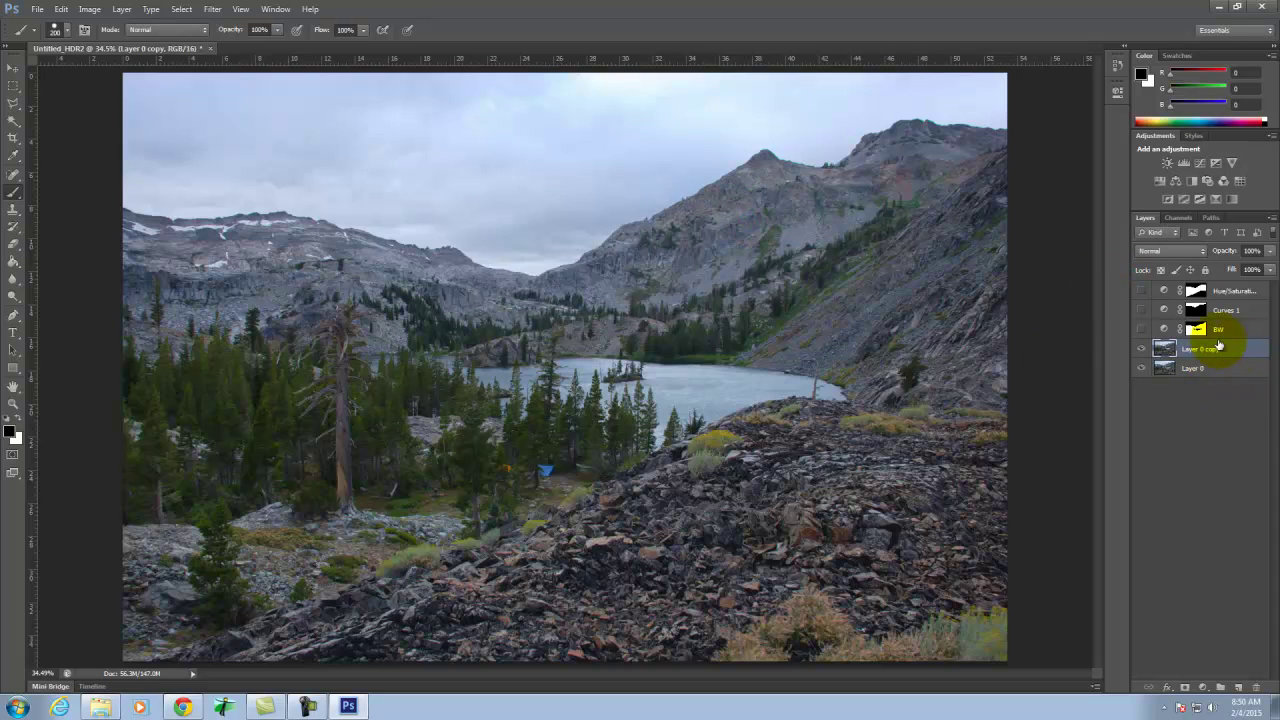
# Try the Multiply blend mode on Layer 0 copy and settle on Overlay
pyautogui.click(1166, 250)
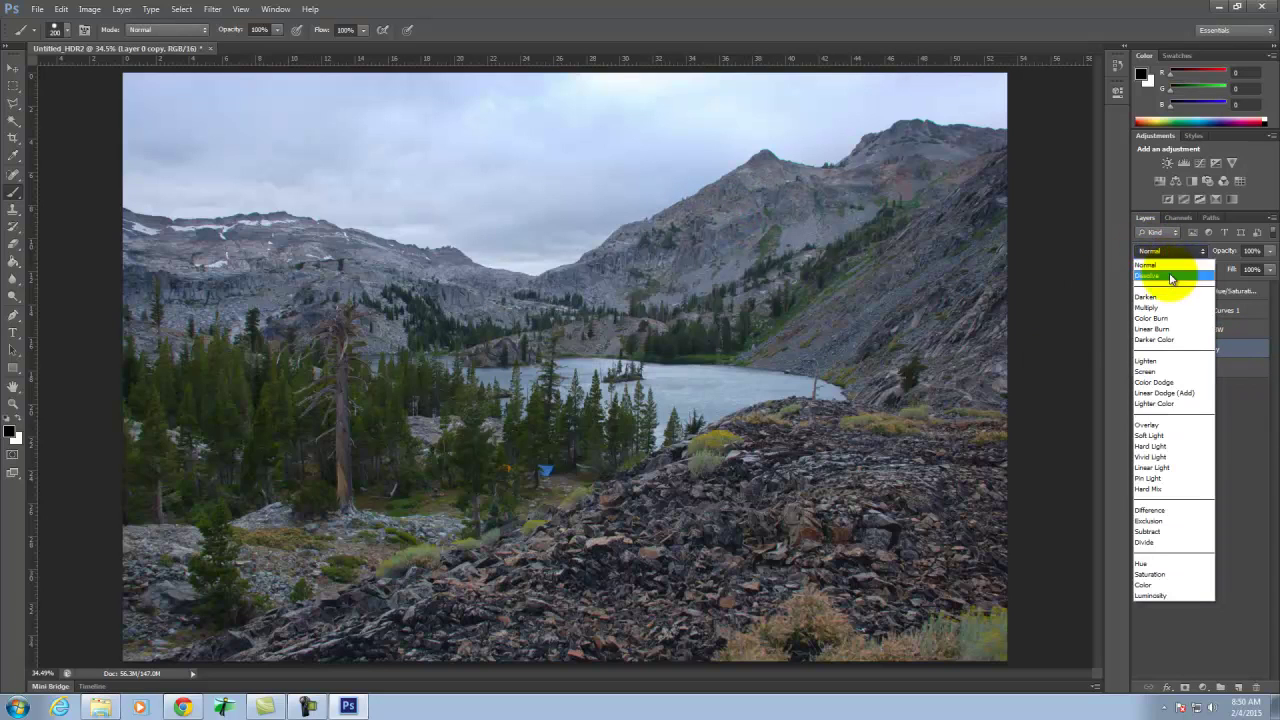
pyautogui.click(1175, 309)
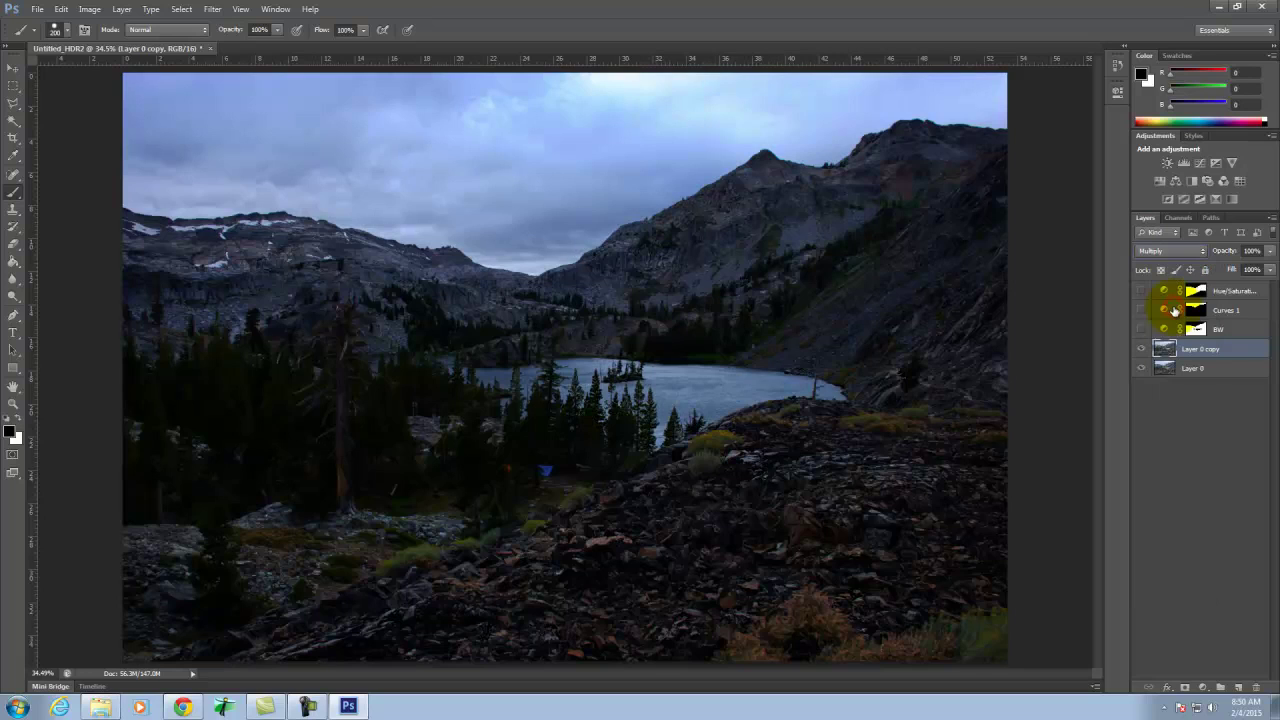
pyautogui.click(1168, 251)
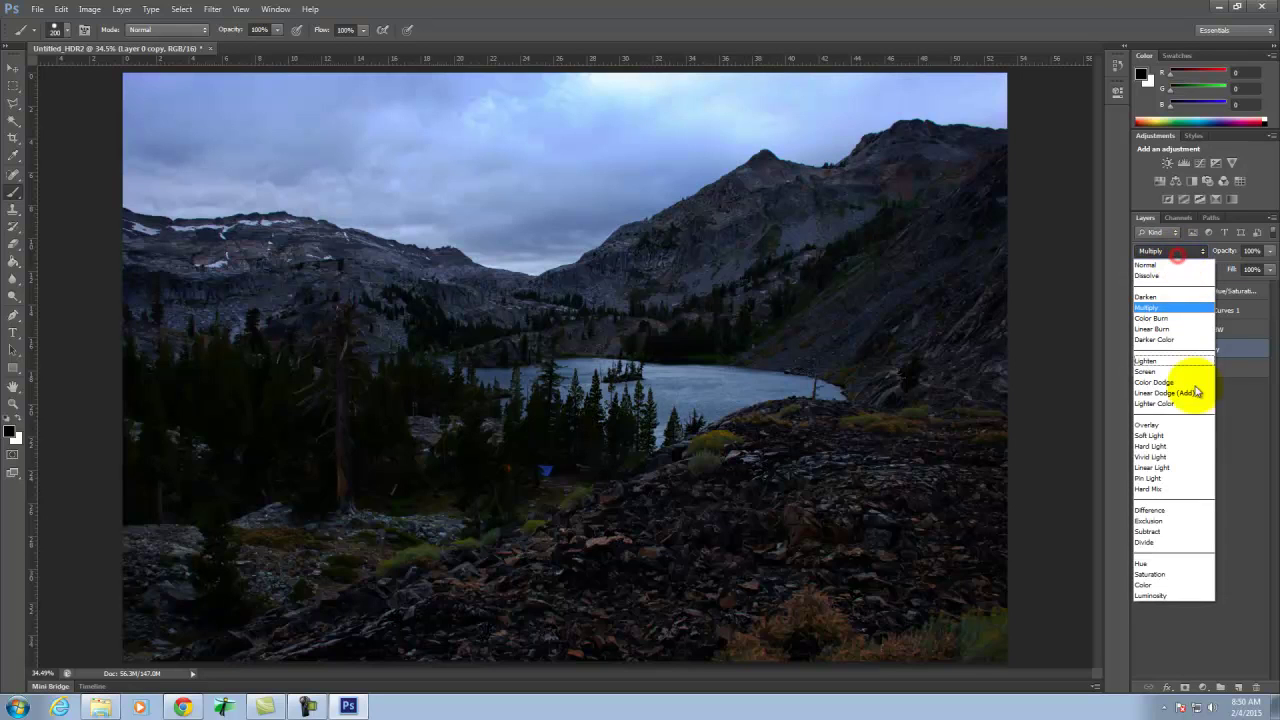
pyautogui.click(1157, 426)
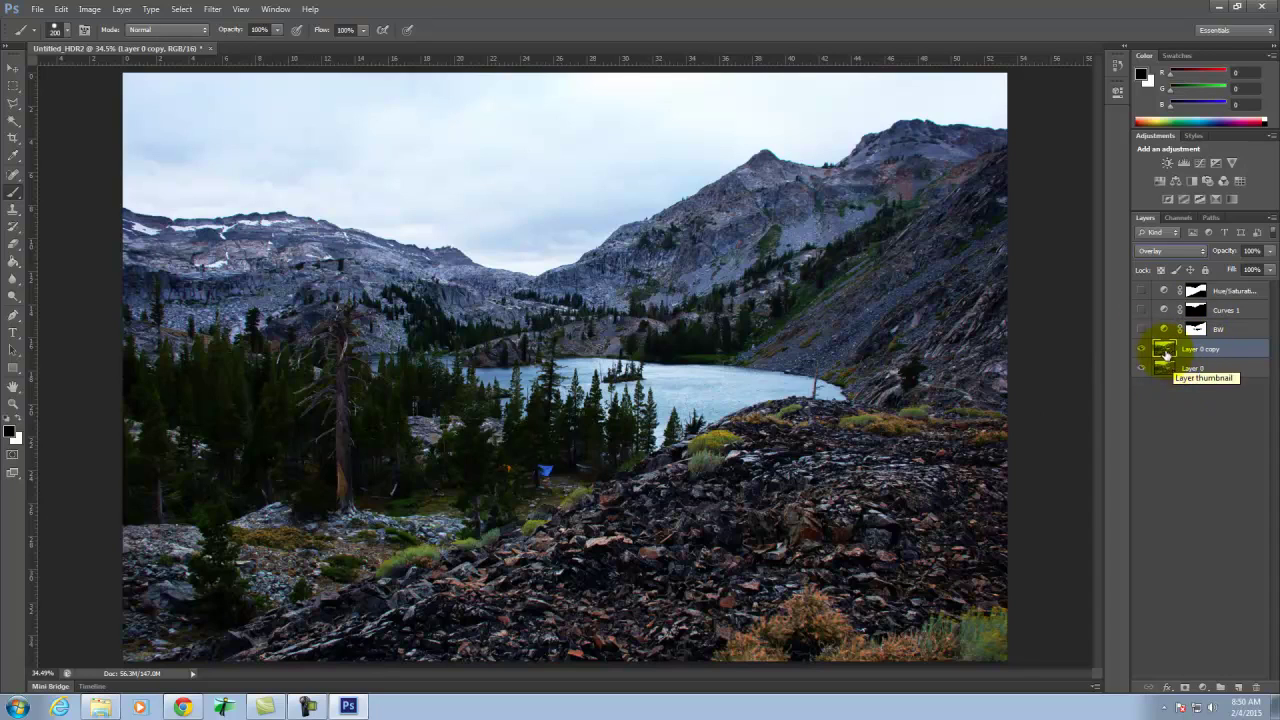
# Add a layer mask to Layer 0 copy
pyautogui.click(1182, 425)
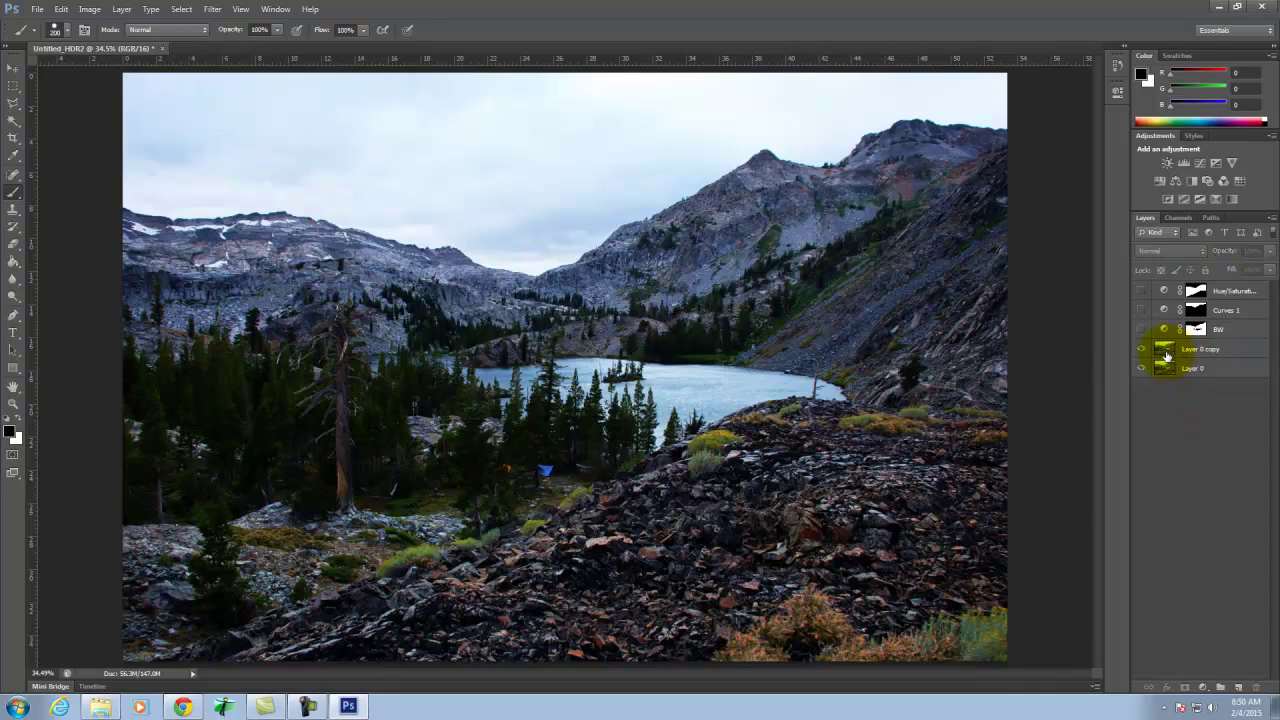
pyautogui.click(1166, 352)
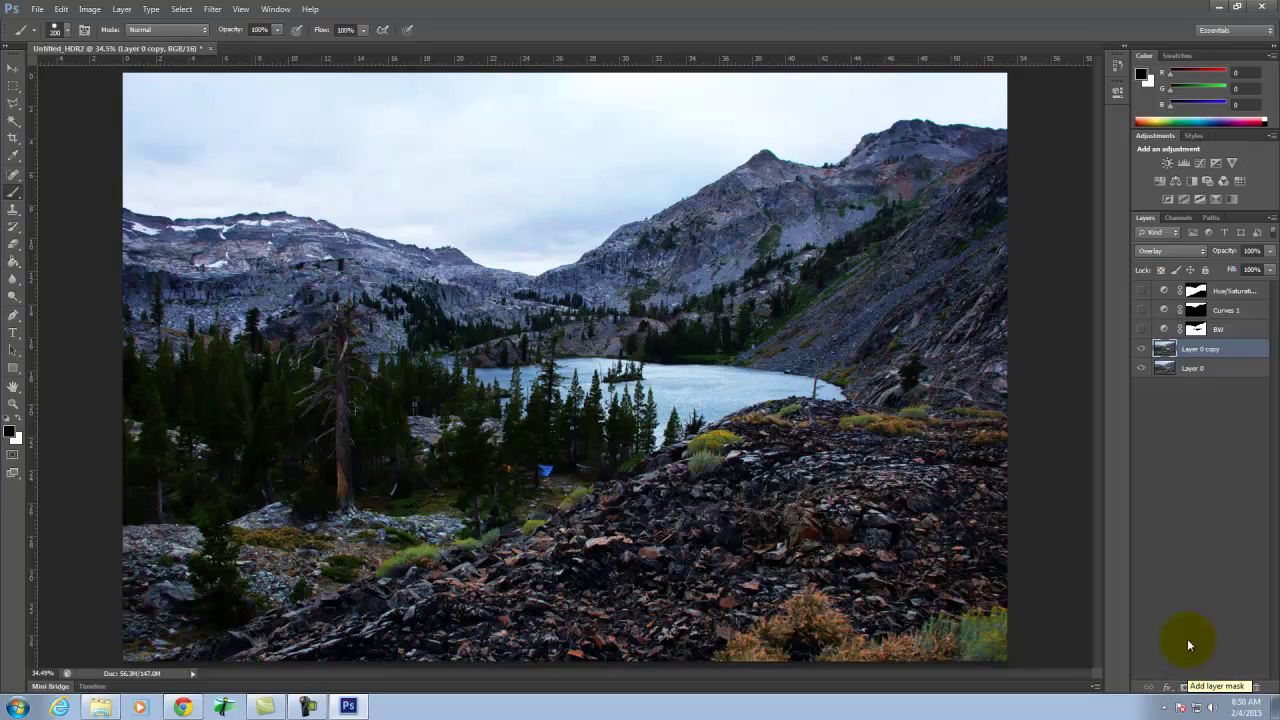
pyautogui.click(1183, 686)
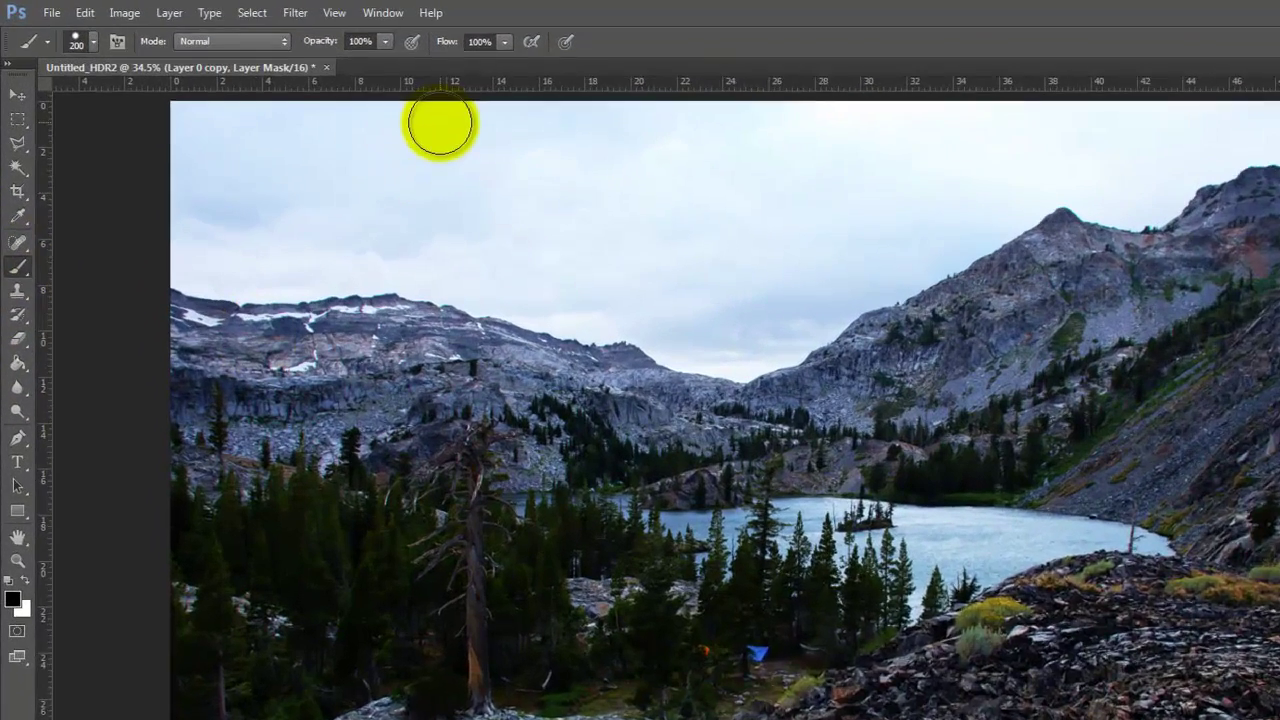
# Hide the Overlay effect across the open sky by painting black on the Layer 0 copy mask, enlarging the brush to 1100 px
pyautogui.moveTo(170, 103); pyautogui.dragTo(320, 93)
pyautogui.moveTo(573, 135)
pyautogui.mouseDown()
pyautogui.moveTo(488, 118)
pyautogui.moveTo(250, 193)
pyautogui.moveTo(170, 245)
pyautogui.moveTo(316, 252)
pyautogui.moveTo(163, 270)
pyautogui.moveTo(217, 286)
pyautogui.moveTo(535, 278)
pyautogui.mouseUp()
pyautogui.moveTo(456, 288)
pyautogui.mouseDown()
pyautogui.moveTo(673, 310)
pyautogui.moveTo(529, 309)
pyautogui.moveTo(743, 329)
pyautogui.moveTo(857, 365)
pyautogui.moveTo(1031, 240)
pyautogui.moveTo(466, 320)
pyautogui.moveTo(437, 203)
pyautogui.moveTo(618, 127)
pyautogui.mouseUp()
pyautogui.press(']')
pyautogui.press(']')
pyautogui.press(']')
pyautogui.press(']')
pyautogui.press(']')
pyautogui.press(']')
pyautogui.press(']')
pyautogui.press(']')
pyautogui.press(']')
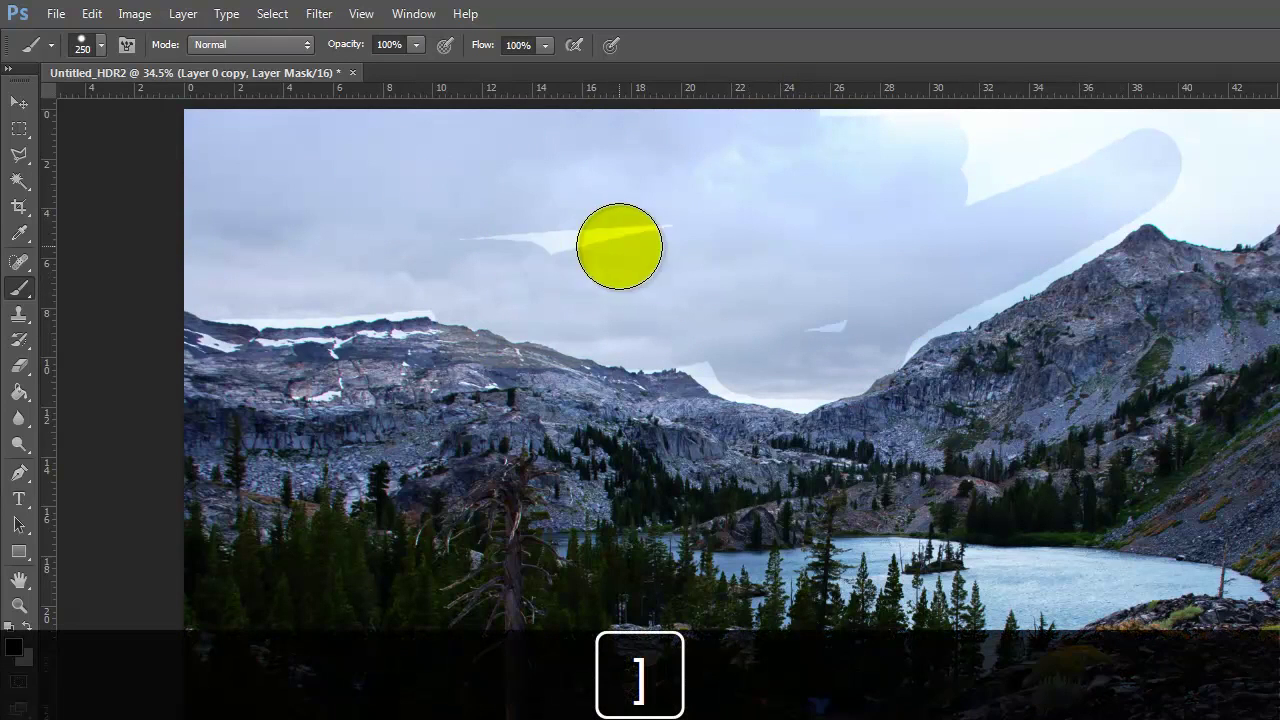
pyautogui.moveTo(638, 155)
pyautogui.mouseDown()
pyautogui.moveTo(523, 177)
pyautogui.moveTo(783, 200)
pyautogui.moveTo(1047, 73)
pyautogui.moveTo(1204, 50)
pyautogui.mouseUp()
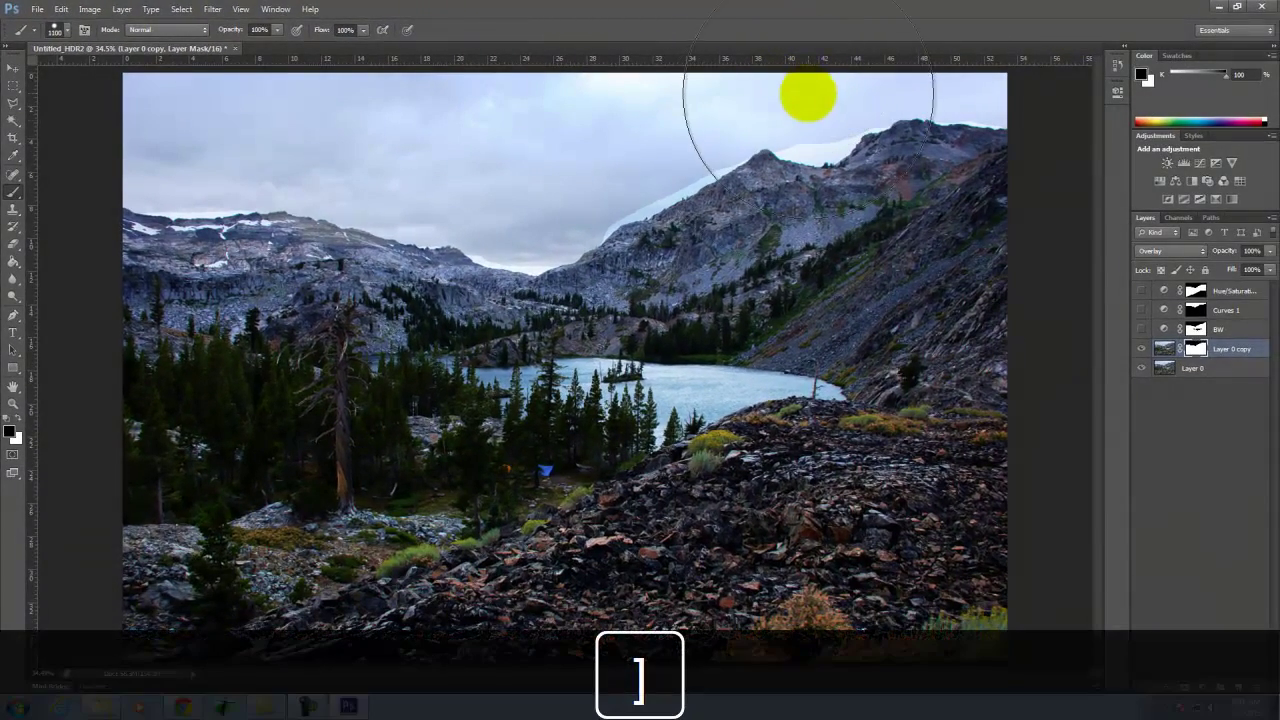
# Paint black on the Layer 0 copy mask with a 175 px brush over the remaining bright sky along the mountain ridge
pyautogui.press('[')
pyautogui.press('[')
pyautogui.press('[')
pyautogui.press('[')
pyautogui.press('[')
pyautogui.press('[')
pyautogui.press('[')
pyautogui.press('[')
pyautogui.press('[')
pyautogui.press('[')
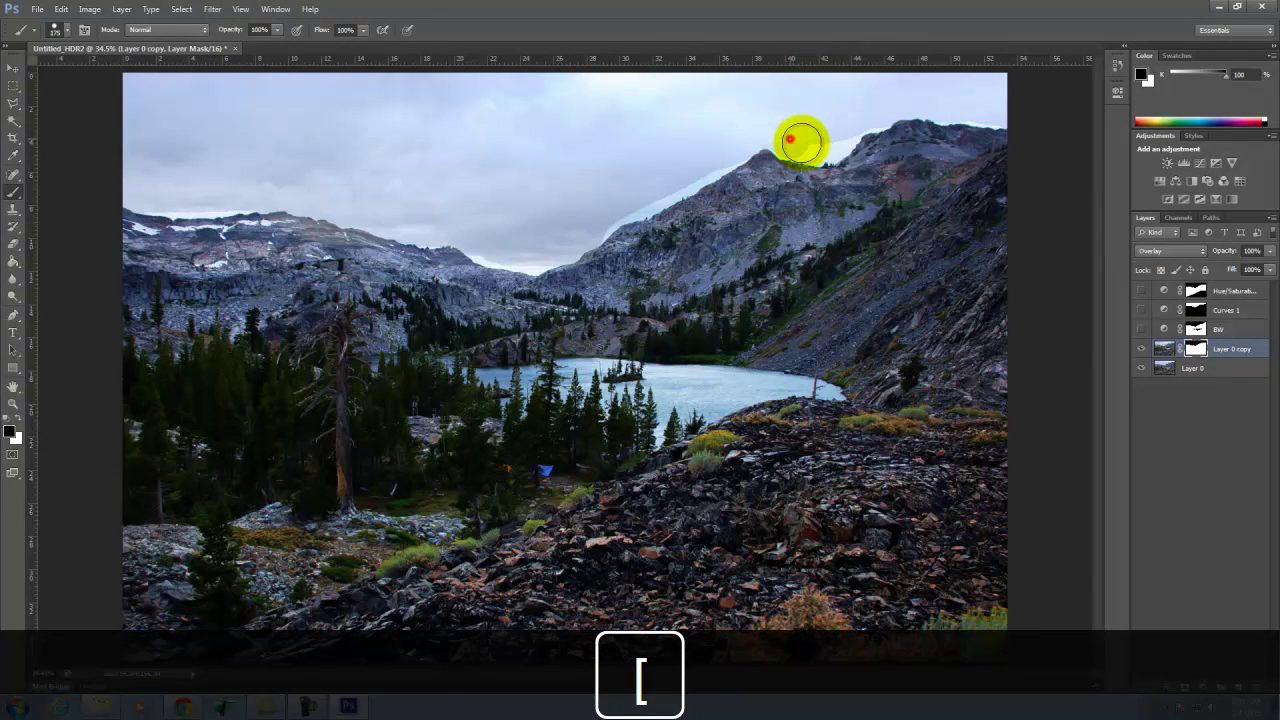
pyautogui.moveTo(731, 134)
pyautogui.mouseDown()
pyautogui.moveTo(571, 234)
pyautogui.moveTo(706, 160)
pyautogui.mouseUp()
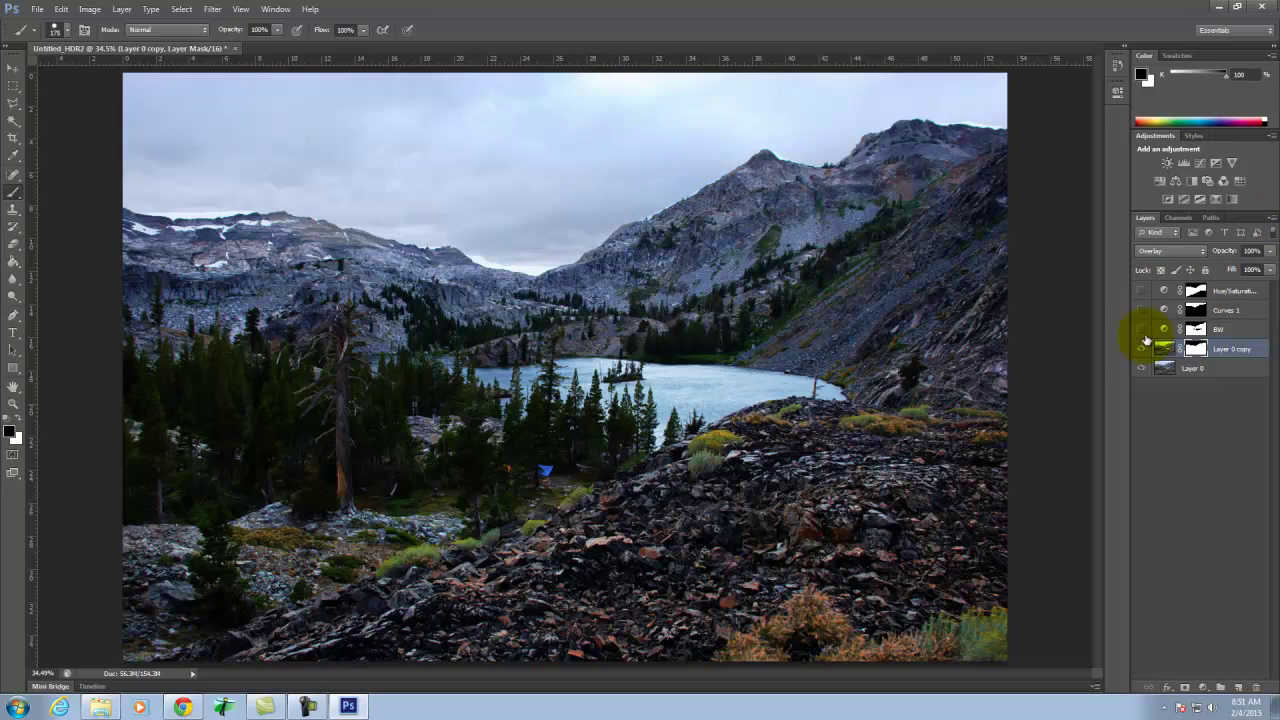
# Toggle the visibility of Layer 0 copy to compare the image with and without the Overlay effect
pyautogui.click(1141, 350)
pyautogui.click(1141, 350)
pyautogui.click(1141, 350)
pyautogui.click(1141, 350)
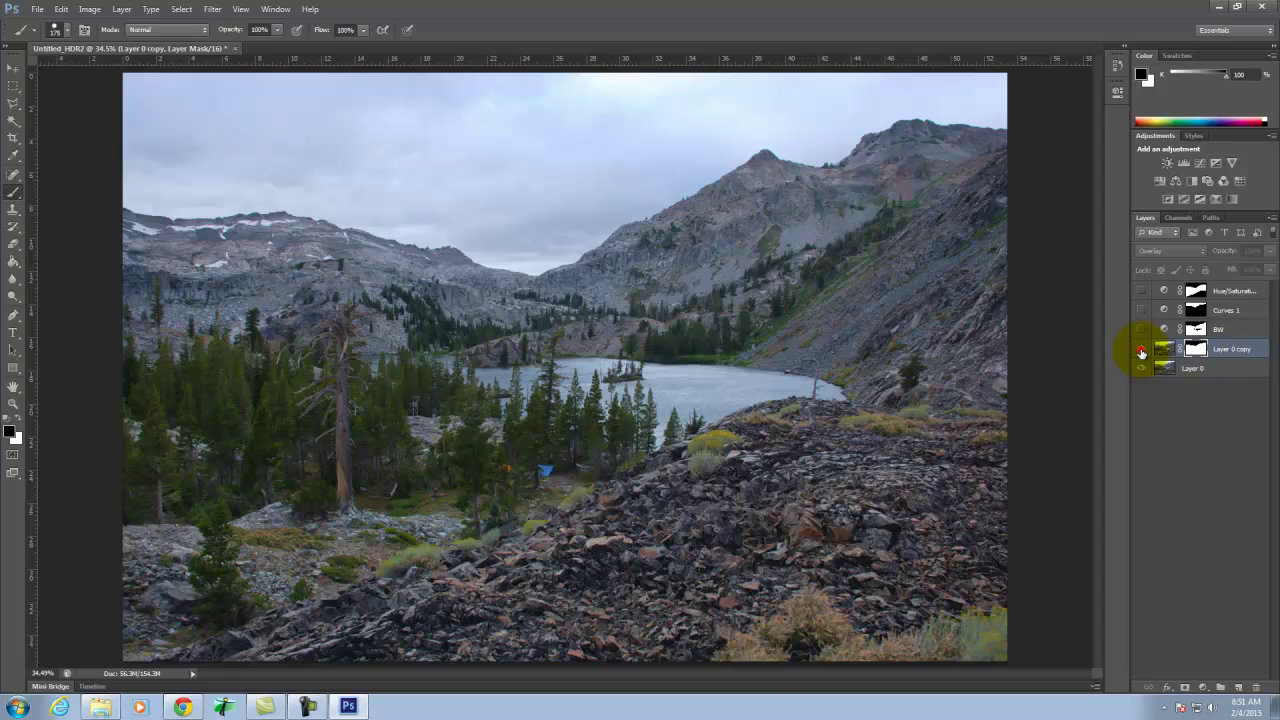
pyautogui.click(1141, 350)
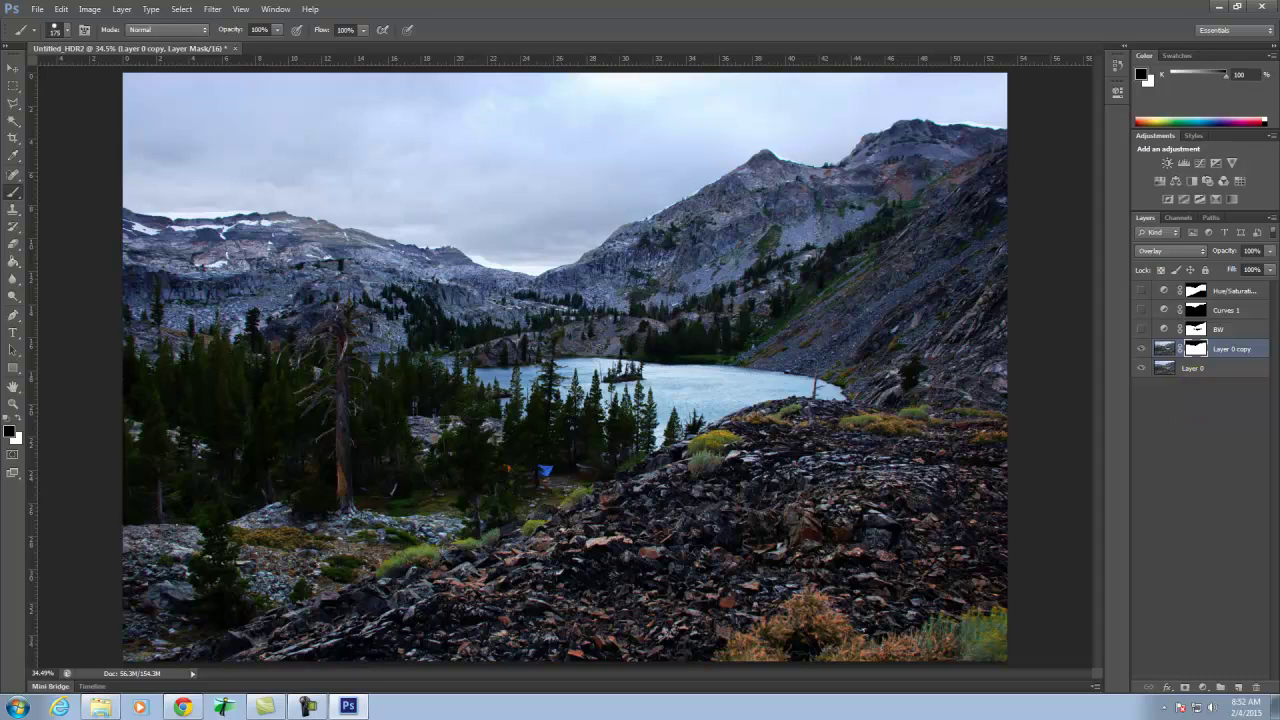
# Save the document with its layers as Untitled_HDR2.psd in Photoshop format with Maximize Compatibility on
pyautogui.click(40, 10)
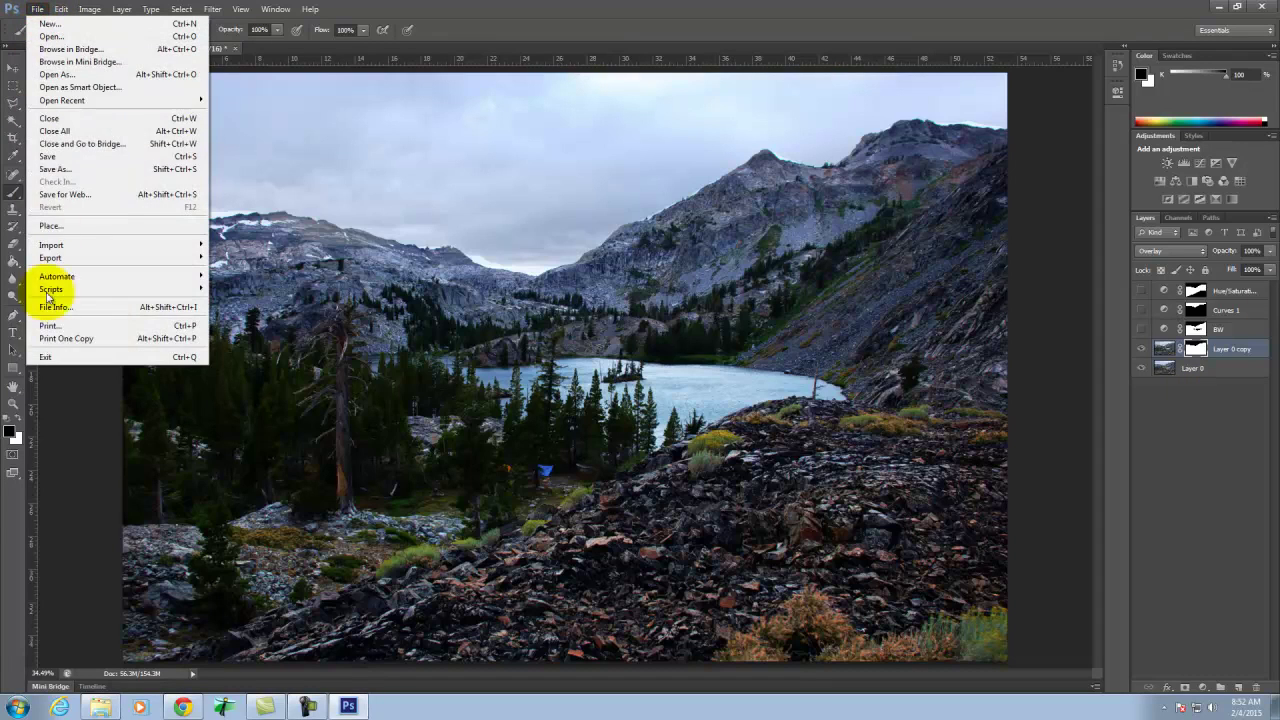
pyautogui.click(52, 169)
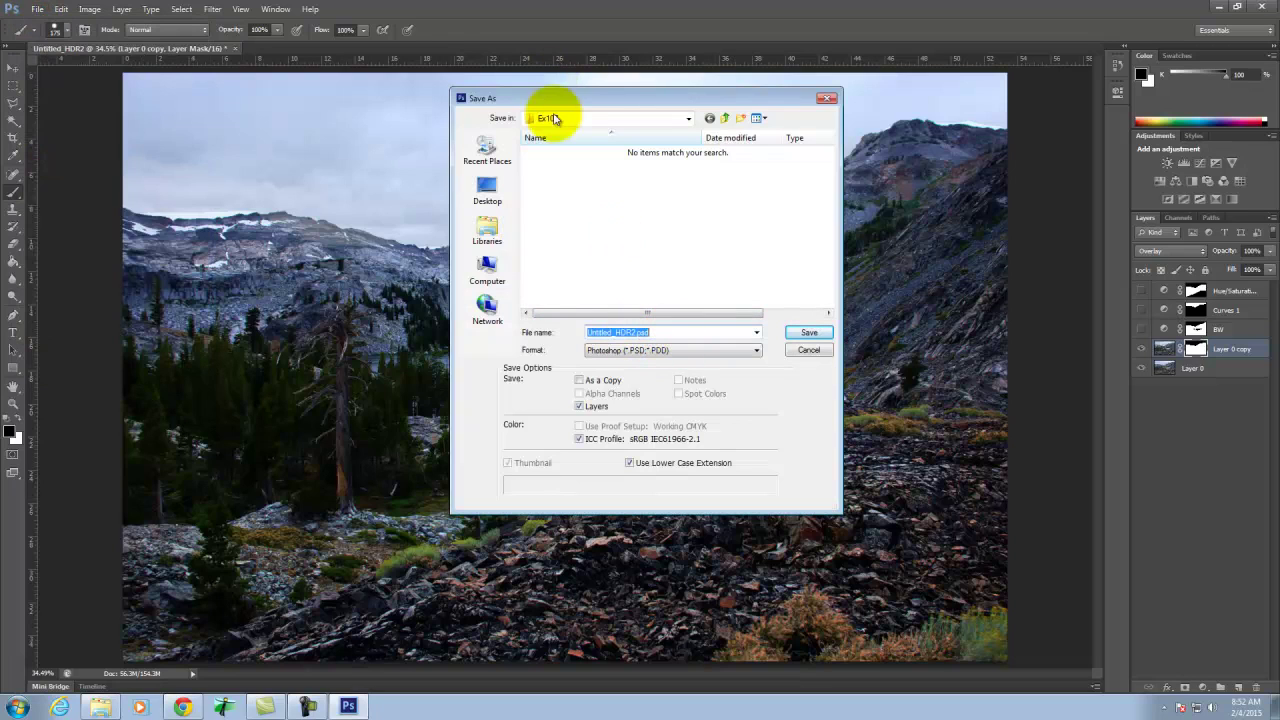
pyautogui.click(809, 332)
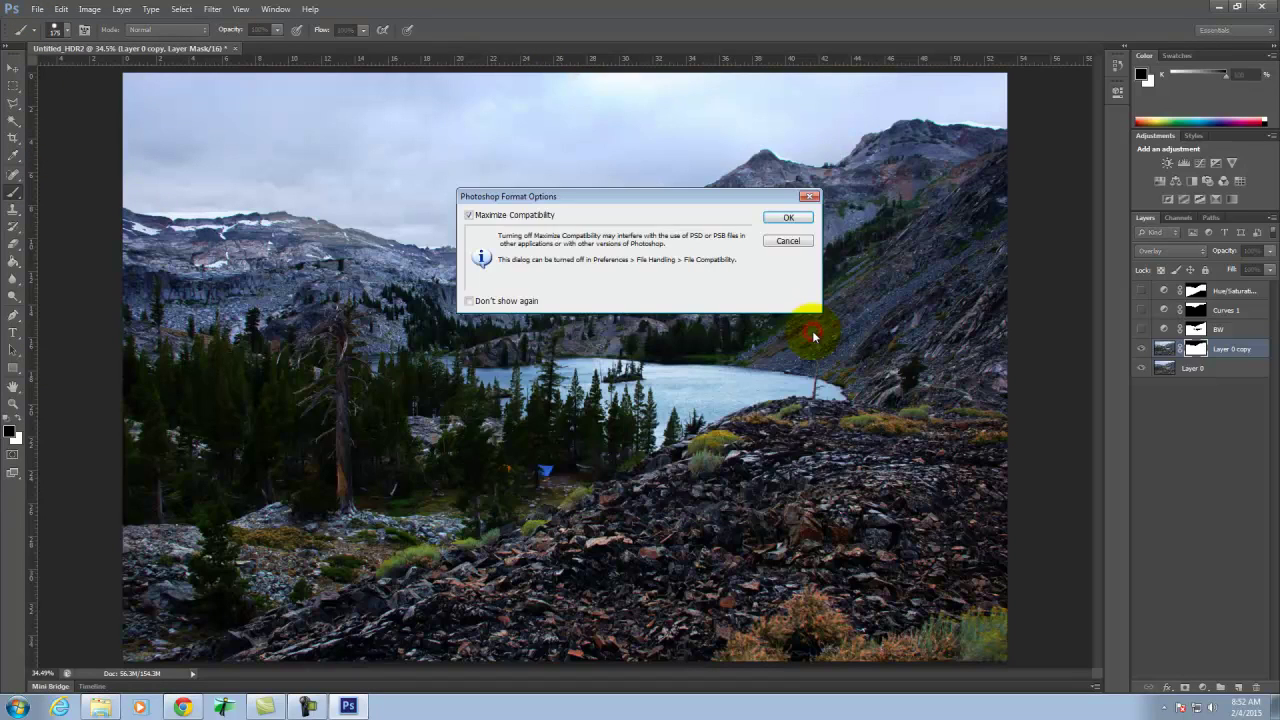
pyautogui.click(787, 219)
# Export the image for the web with the JPEG High preset into the Ex107 folder under A135 Exercises
pyautogui.click(37, 9)
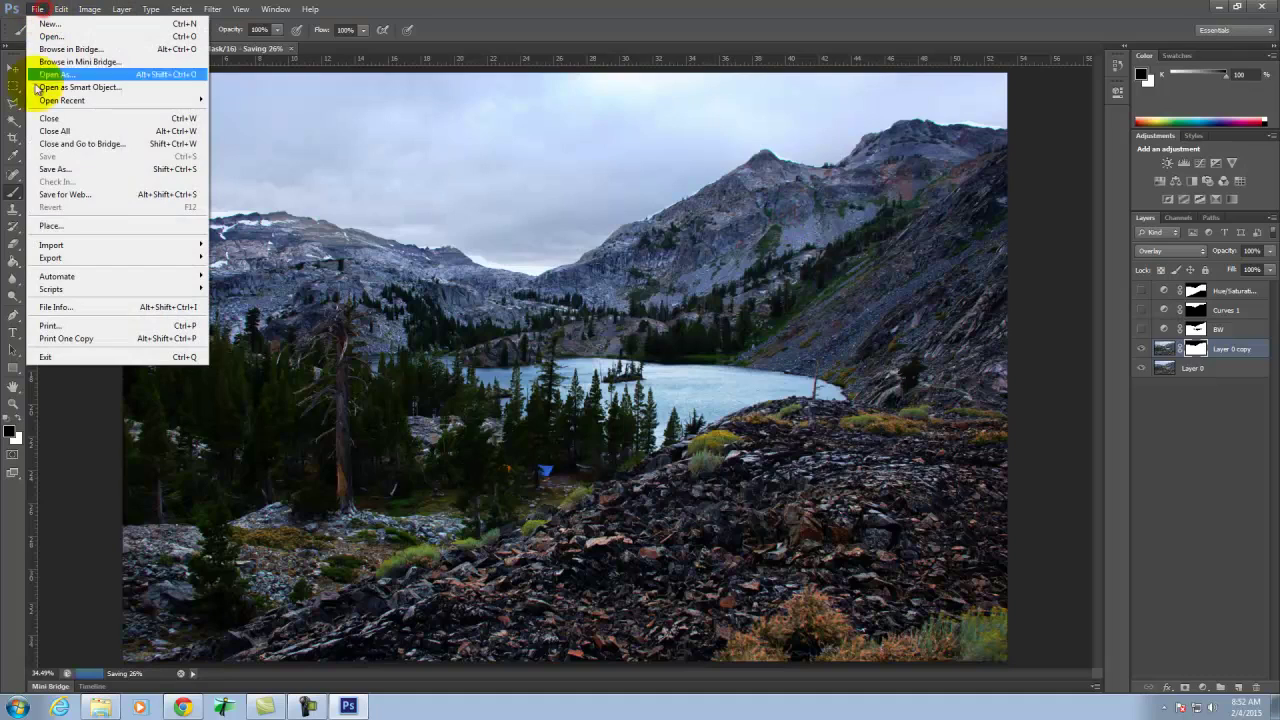
pyautogui.click(65, 194)
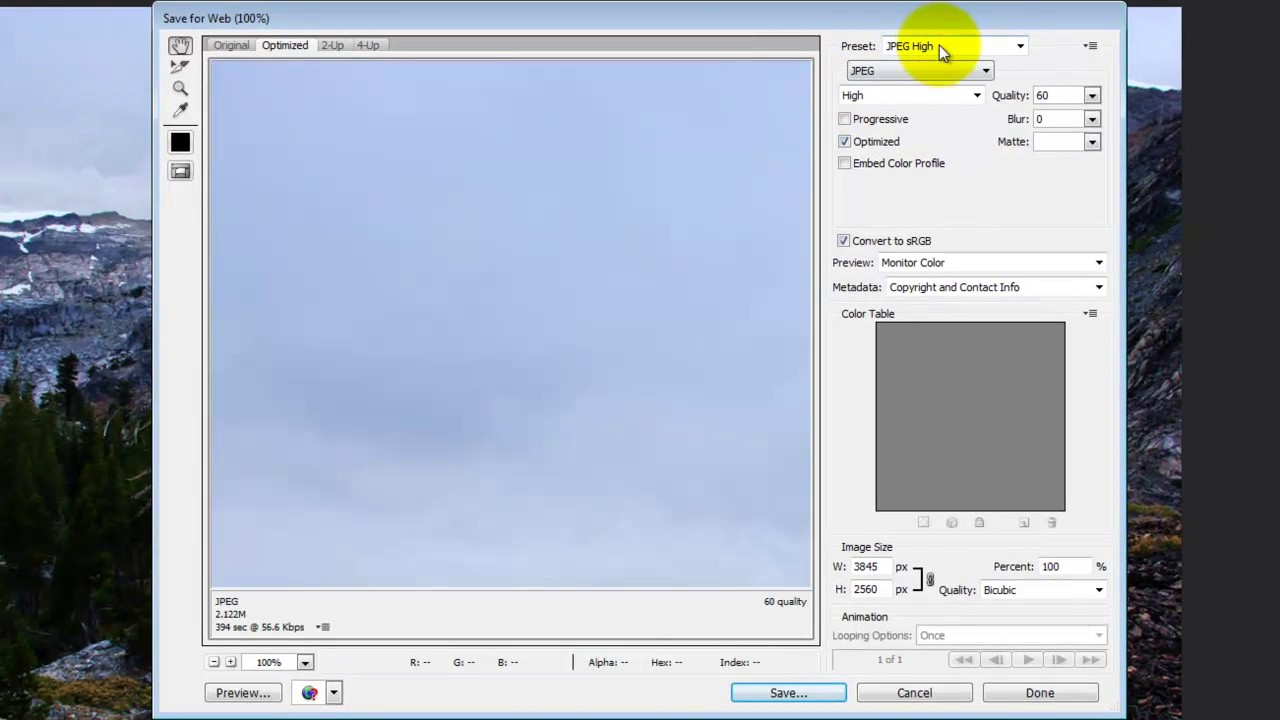
pyautogui.click(806, 693)
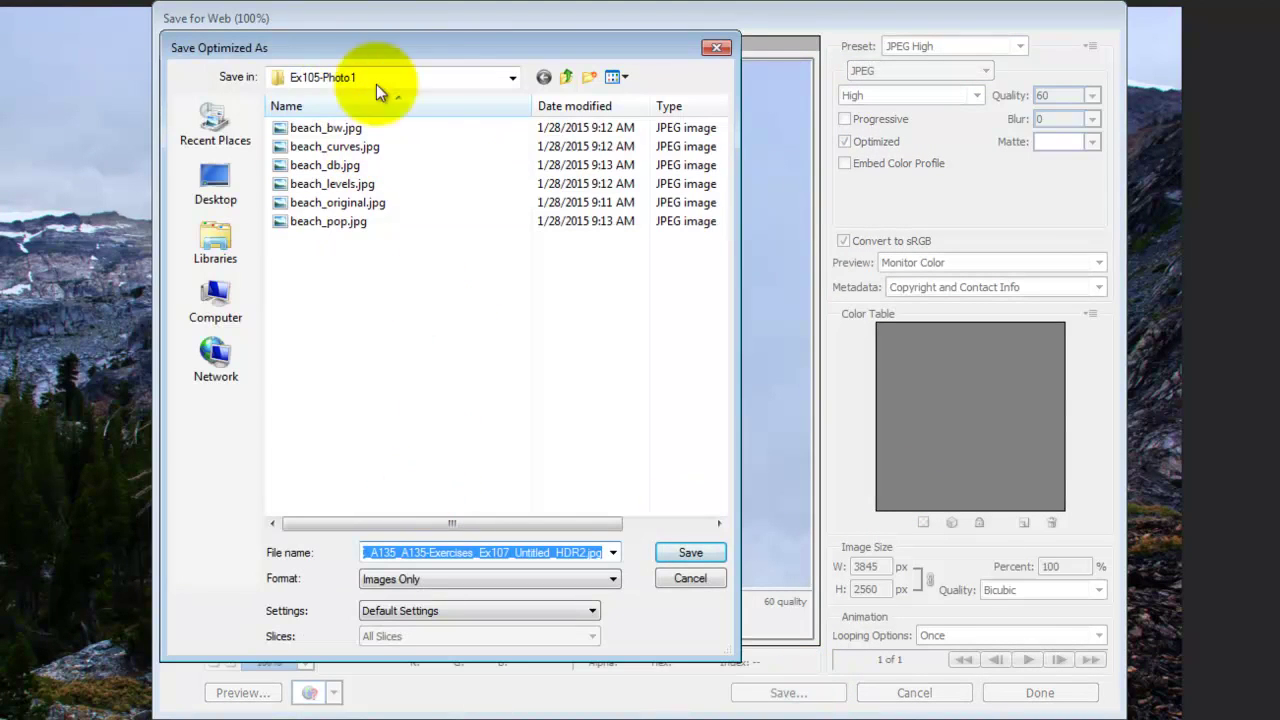
pyautogui.click(566, 77)
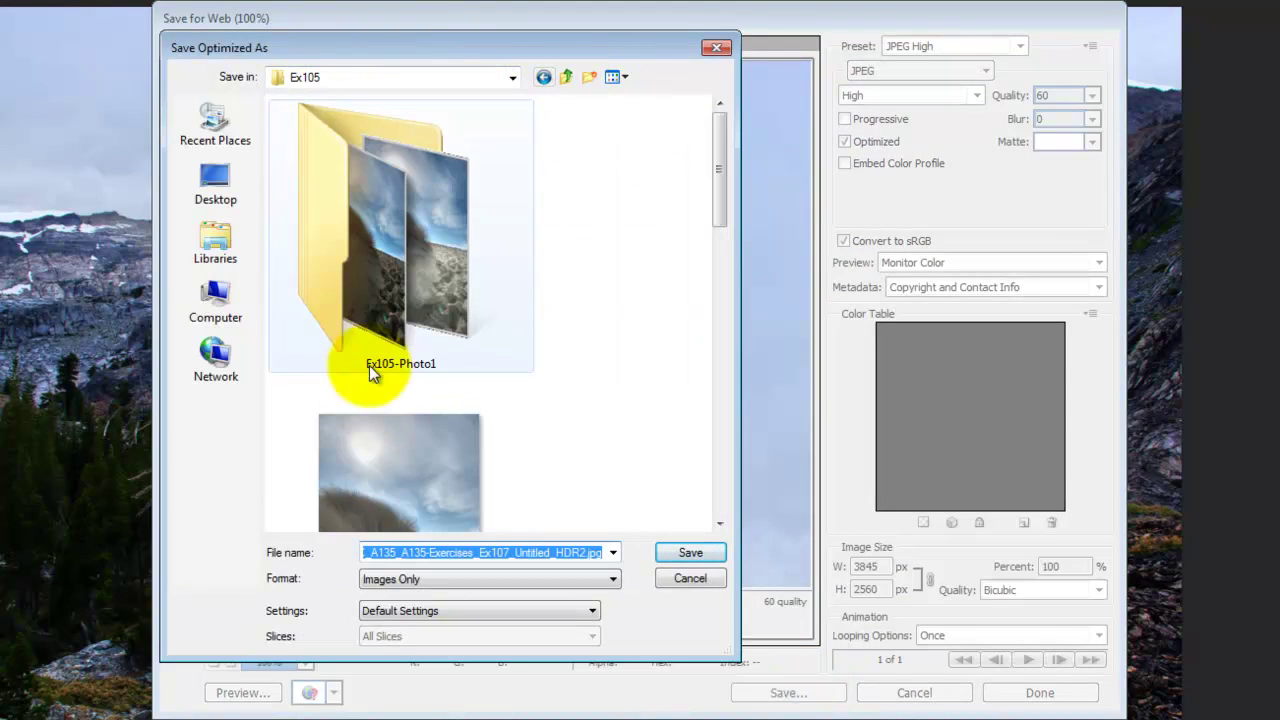
pyautogui.click(566, 77)
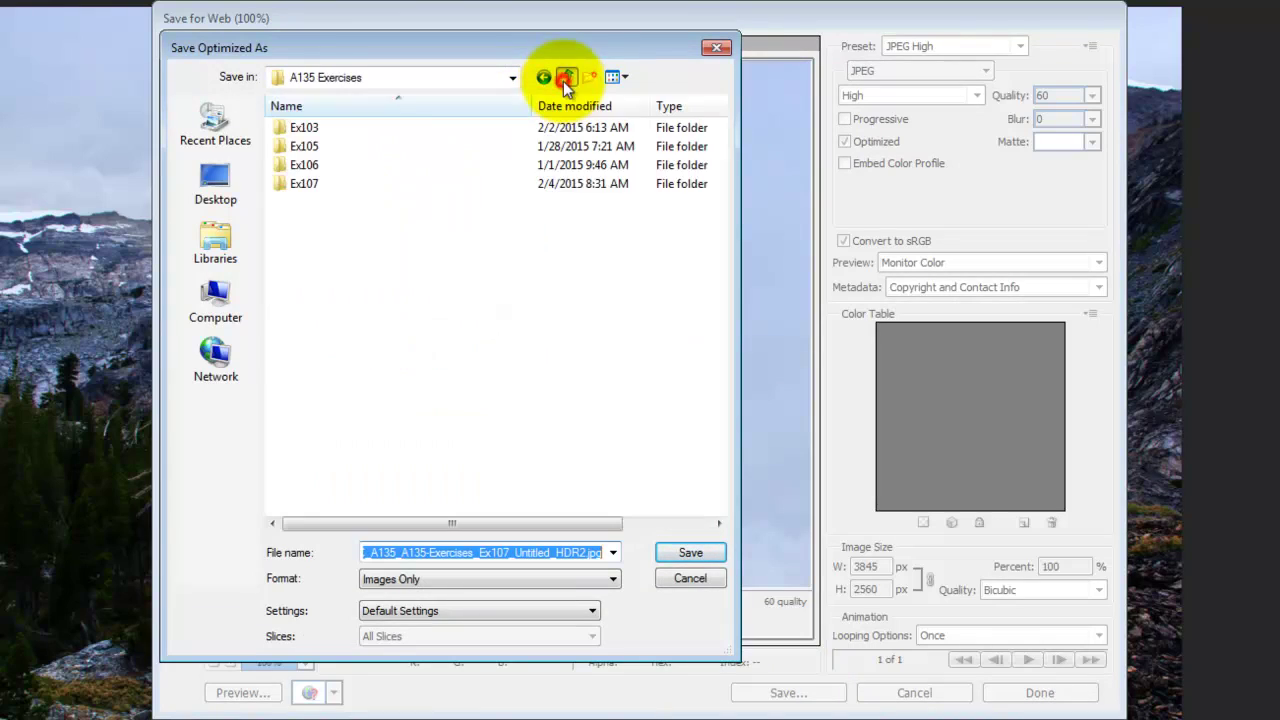
pyautogui.doubleClick(312, 183)
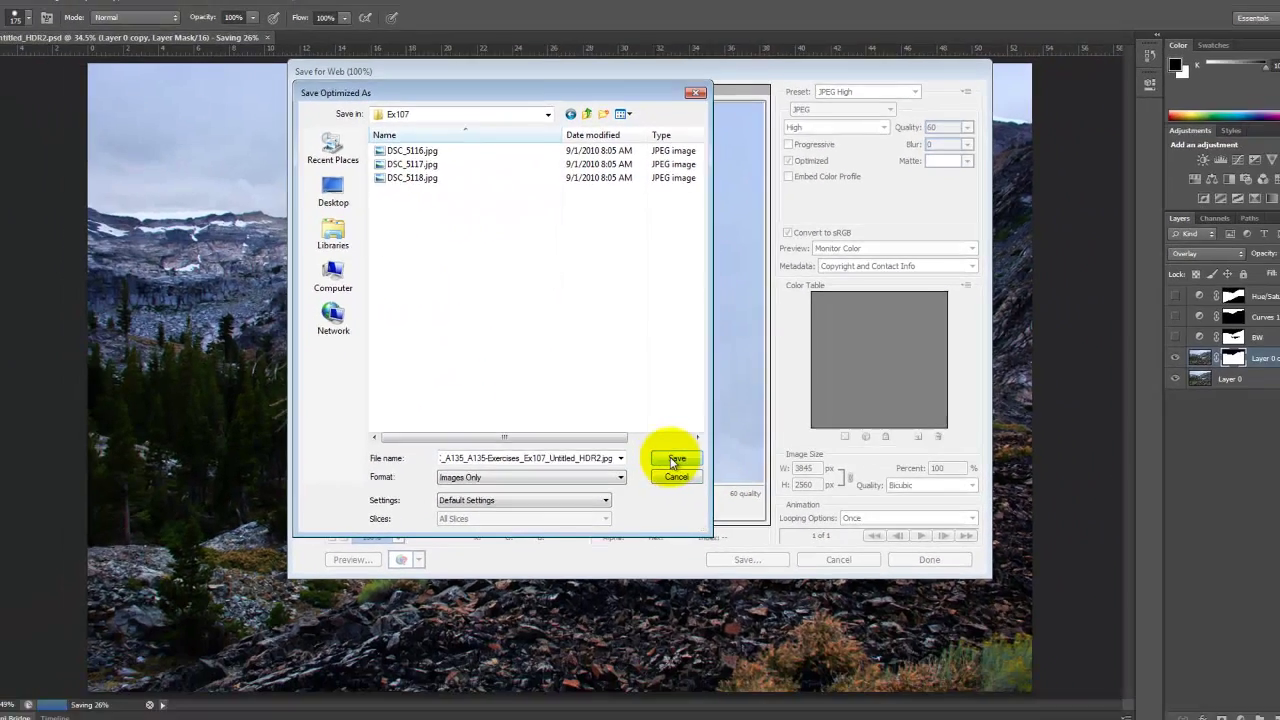
pyautogui.click(690, 552)
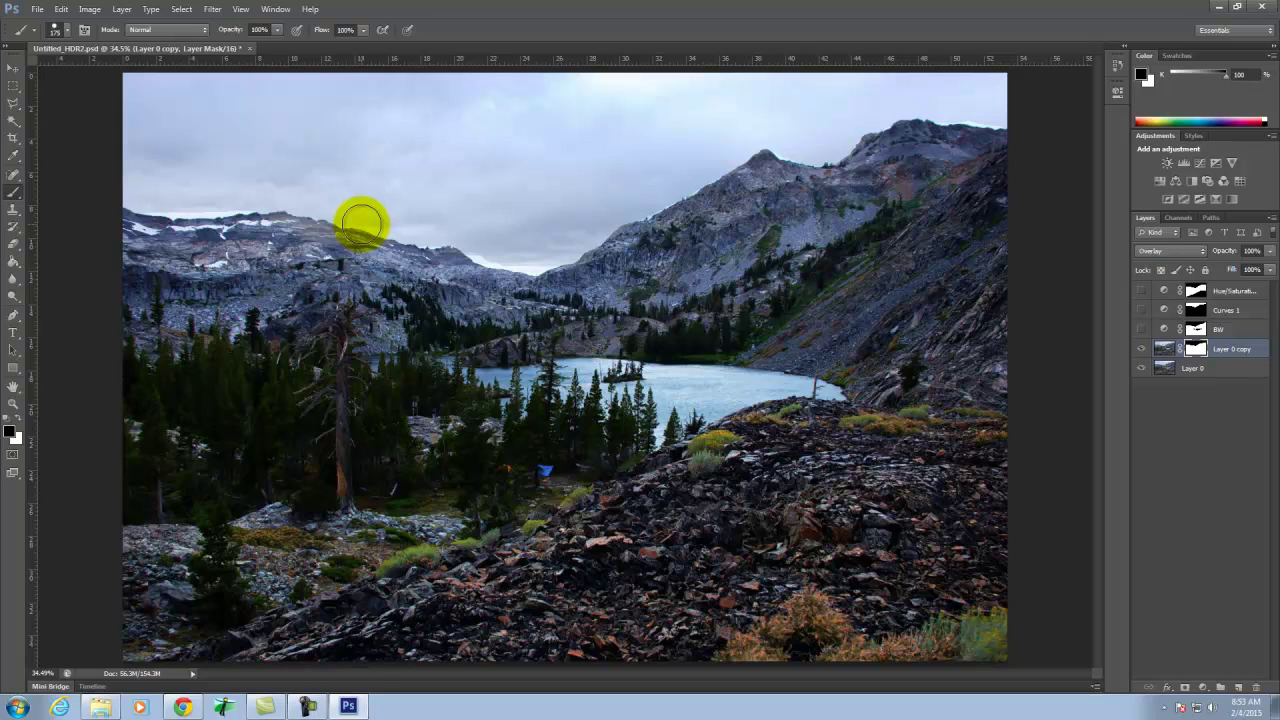
pyautogui.click(258, 708)
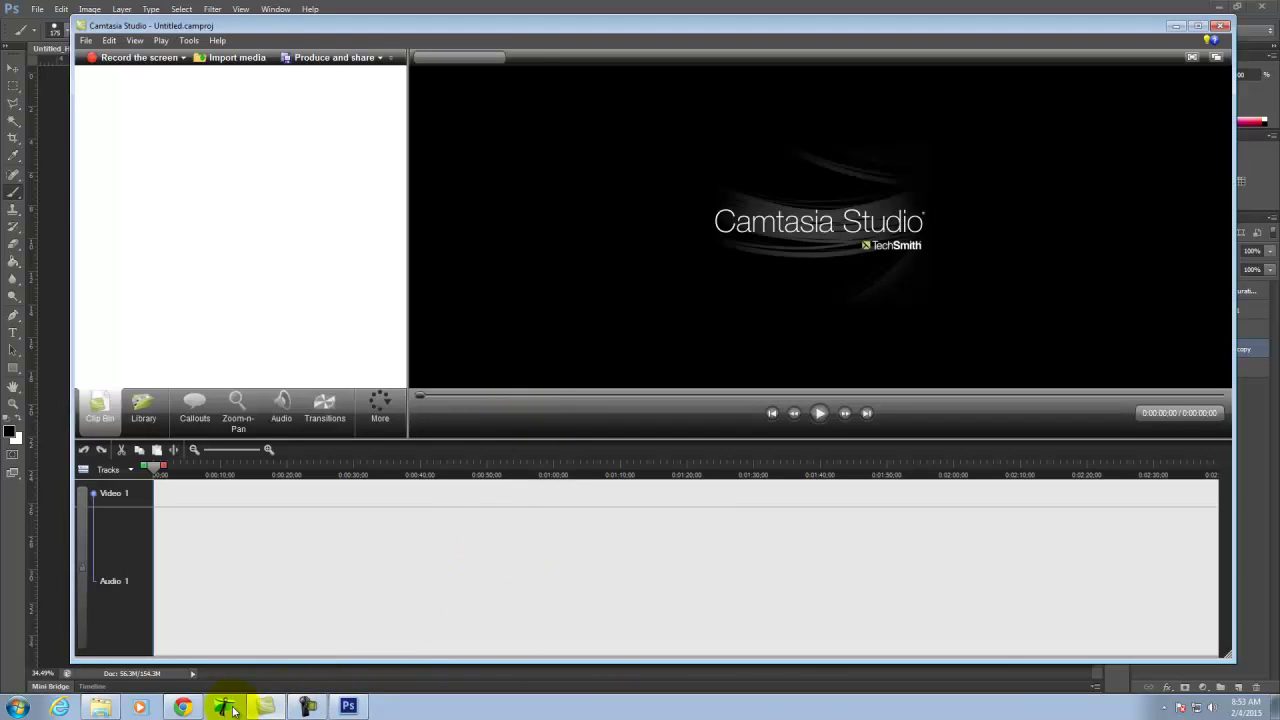
pyautogui.click(306, 707)
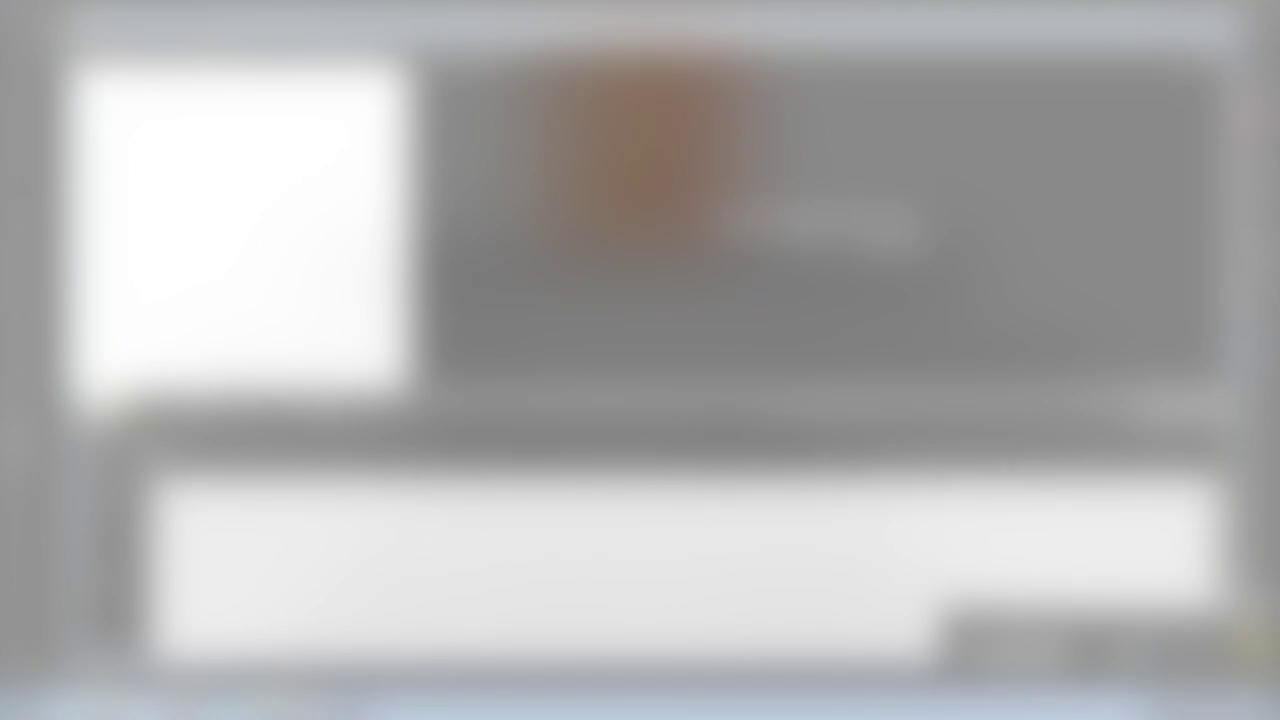